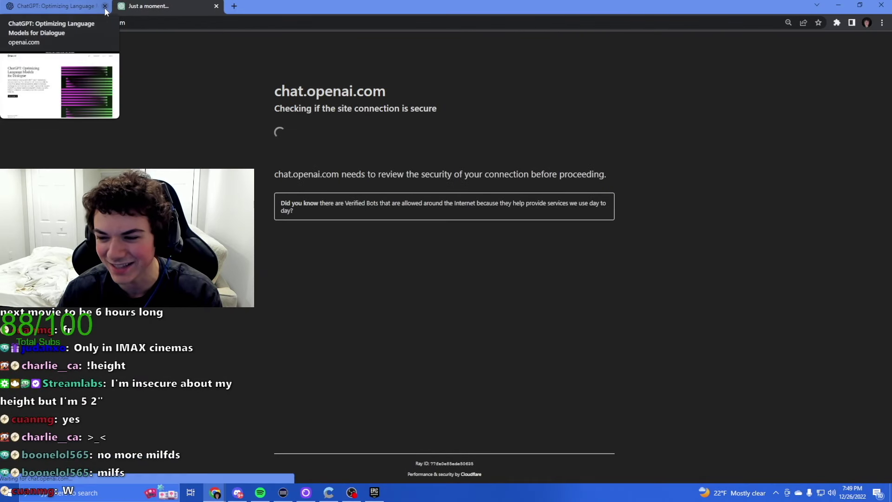
Close the duplicate tab, log back into ChatGPT, and open Sandra's Tinder chat.
left_click(105, 6)
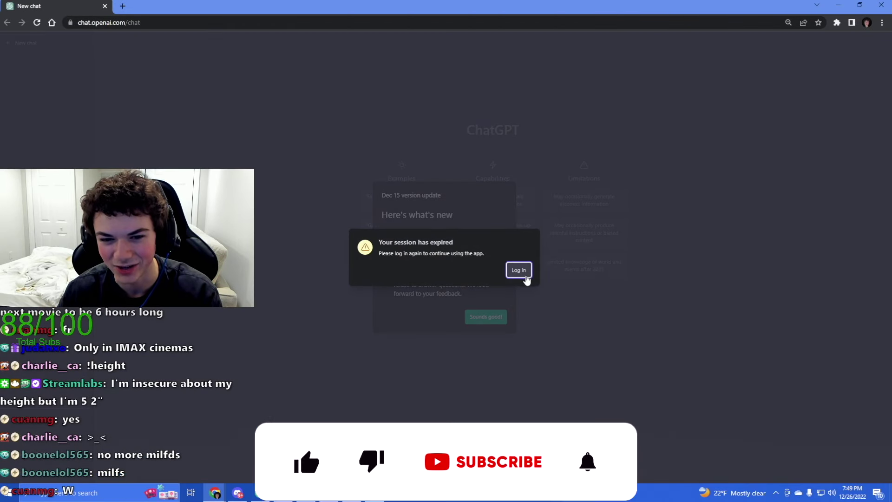
left_click(519, 270)
key("ctrl+shift+t")
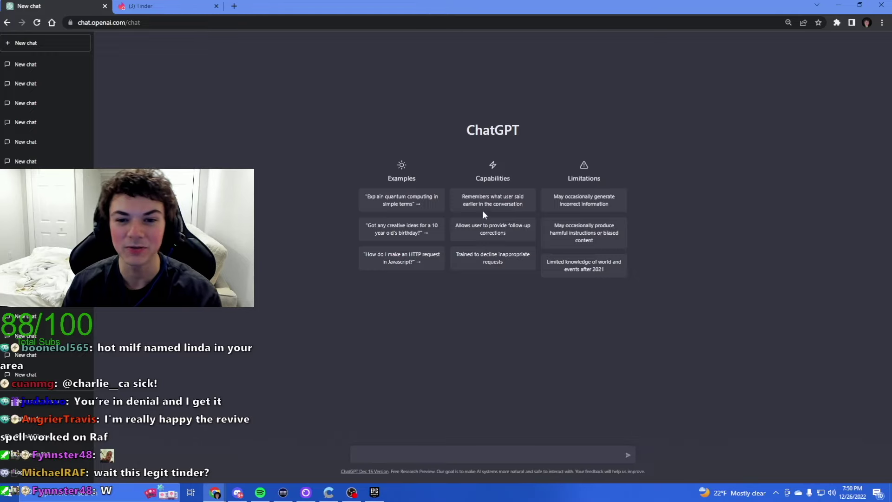
left_click(185, 9)
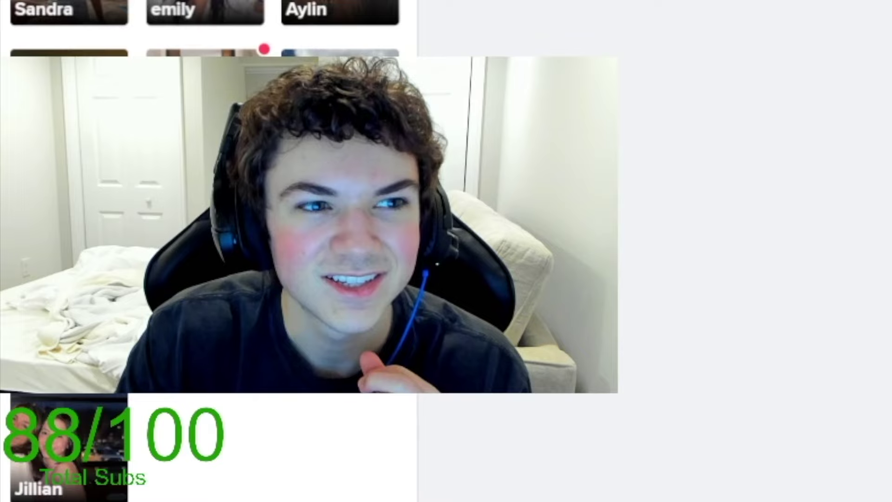
left_click(71, 17)
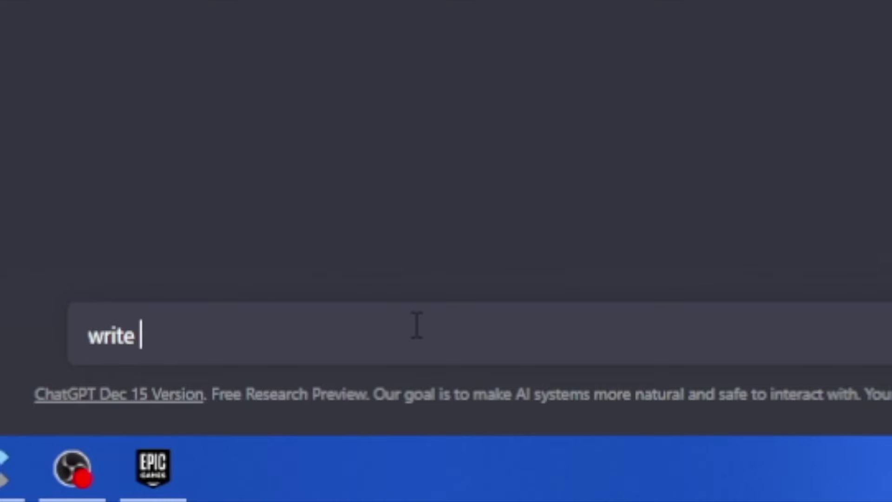
Ask ChatGPT for an elite-rizz poem naming Sandra, rhymed with 'fella', and select it.
type("me a poem ")
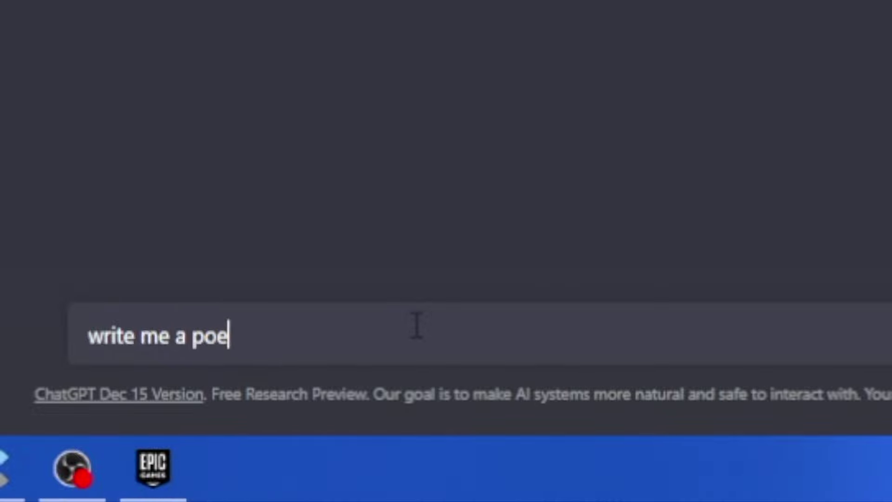
type("that has elite")
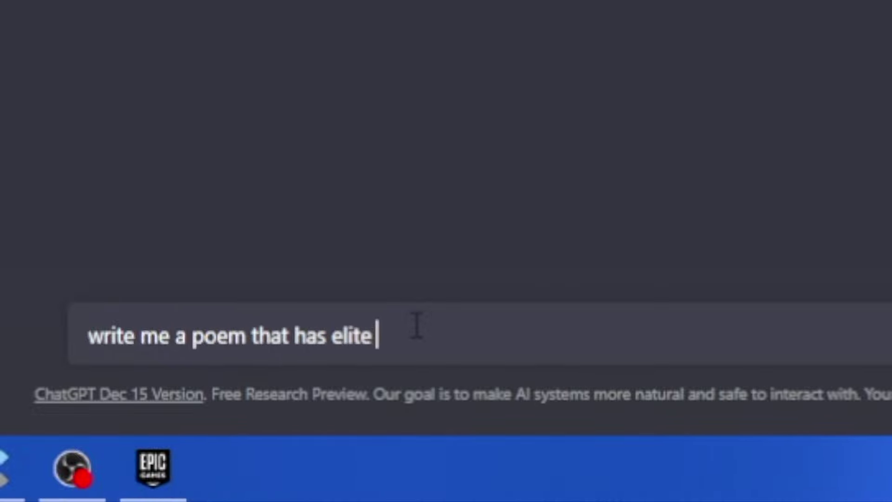
key("BackSpace")
key("BackSpace")
key("BackSpace")
type("levels of ")
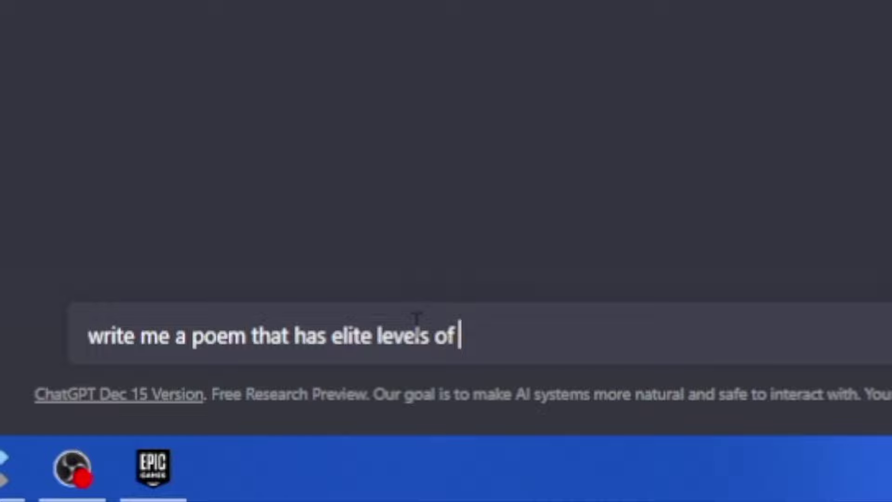
type(" cona")
type("taining the w")
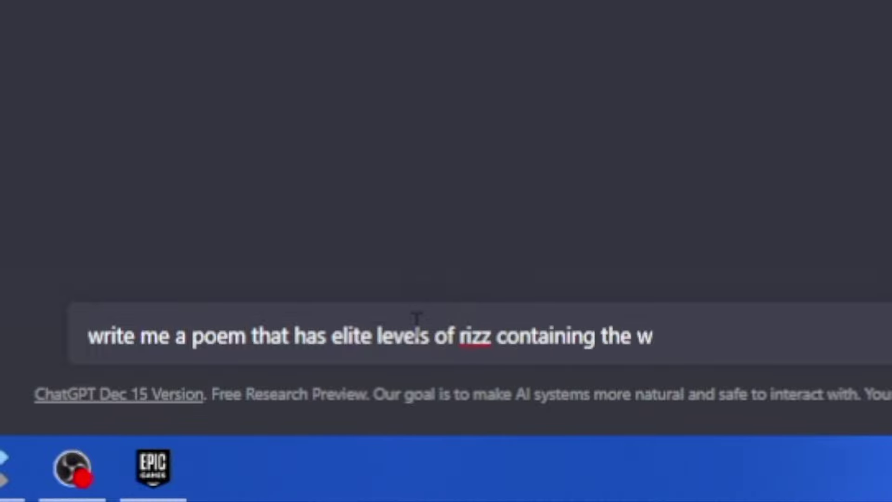
type("me sanda")
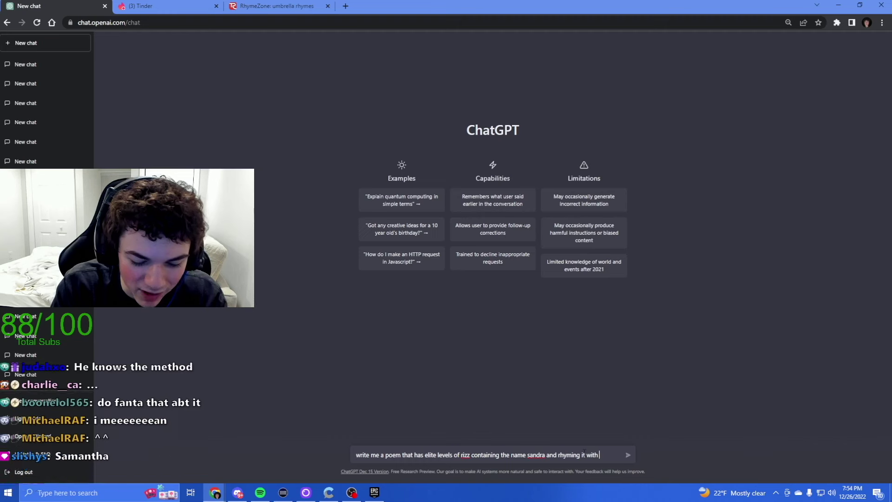
key("Return")
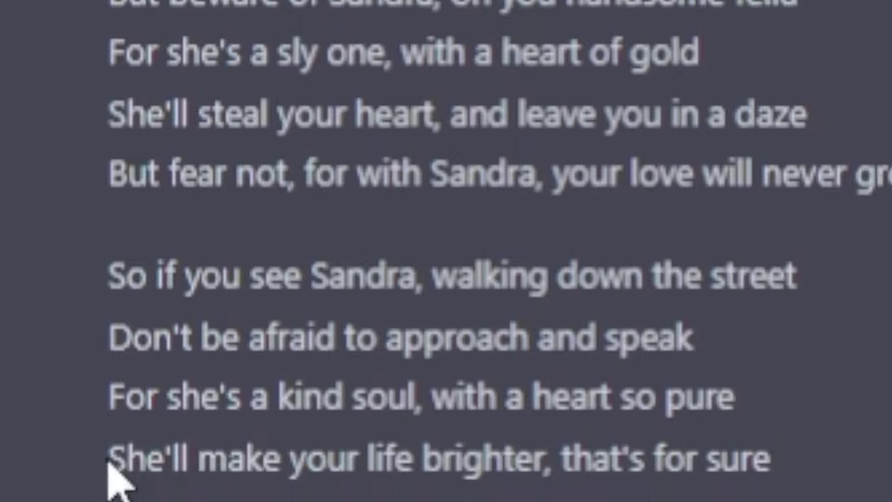
left_click_drag(110, 460, 693, 434)
left_click(693, 378)
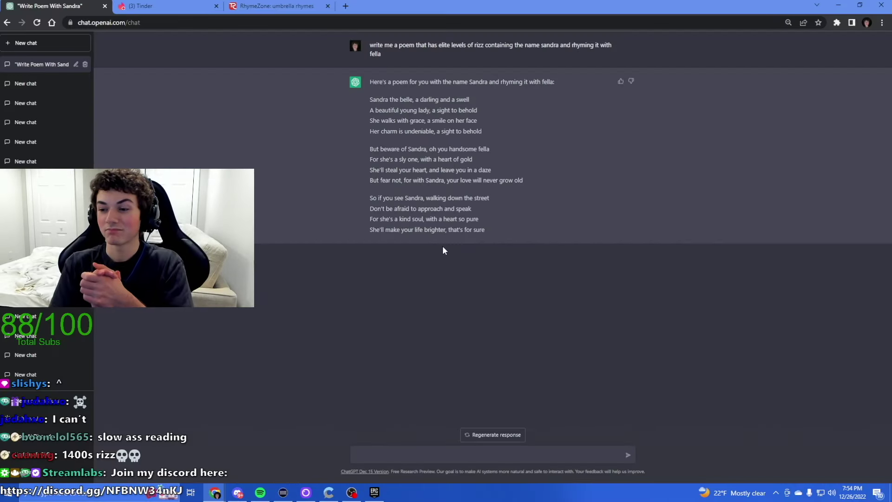
left_click_drag(443, 247, 369, 96)
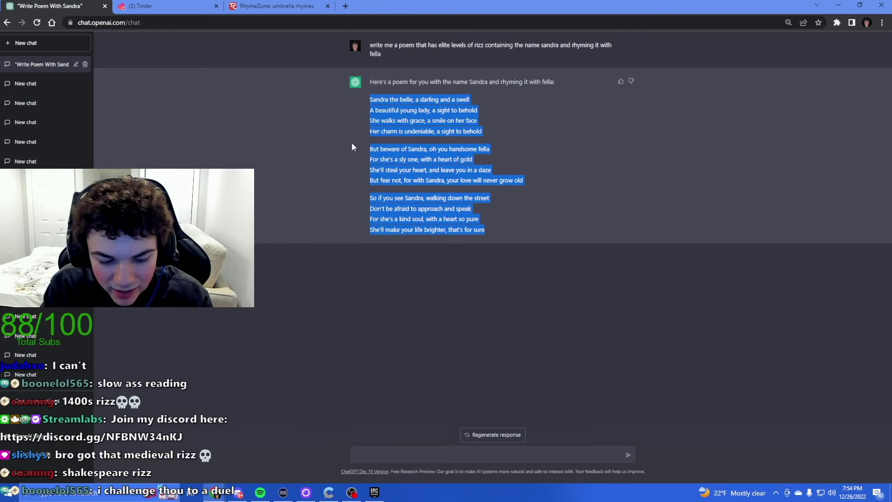
Paste and send the Sandra poem in Tinder, then show the Messages list.
left_click(176, 5)
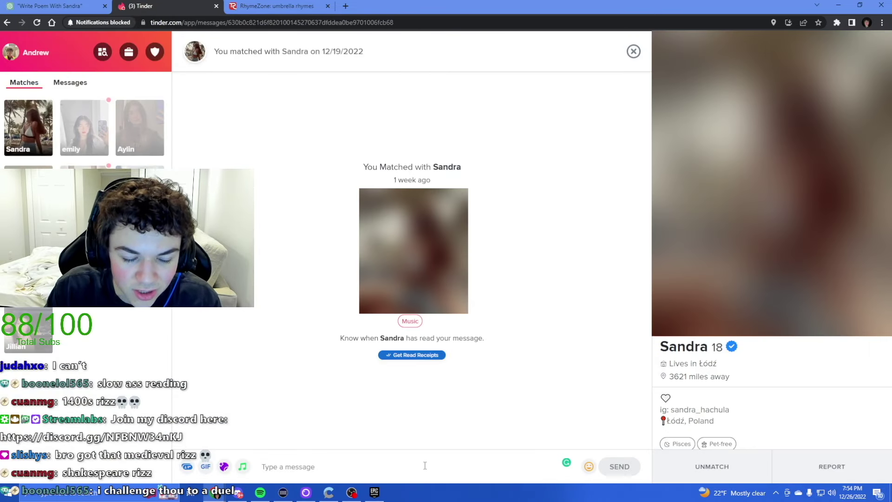
key("ctrl+v")
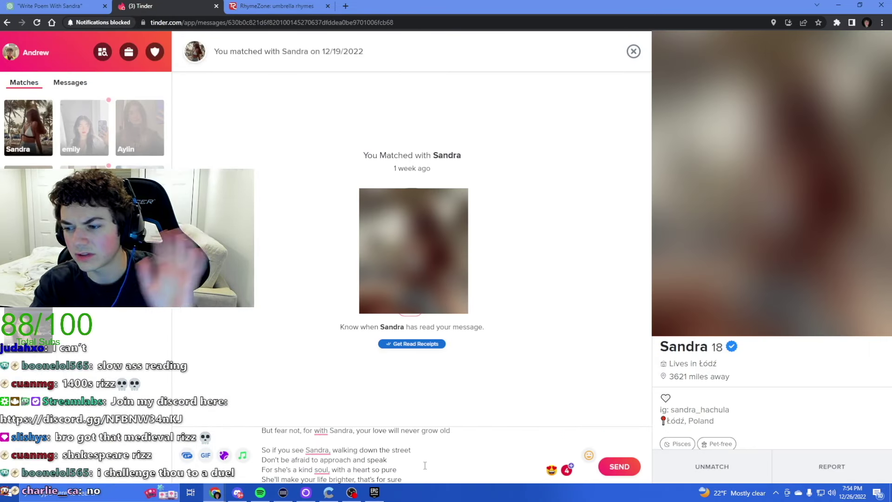
key("Return")
left_click(70, 83)
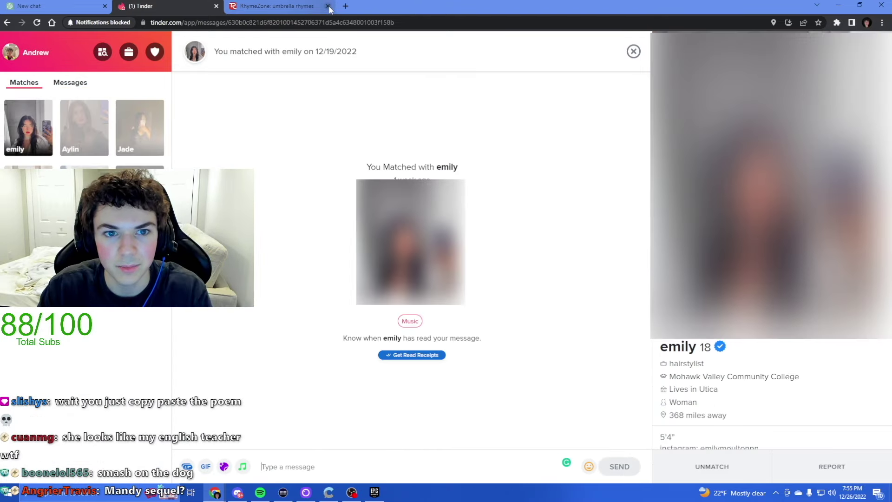
Request a Yosemite-rhyming poem for Emily with hero Andrew, and select the result.
left_click(325, 8)
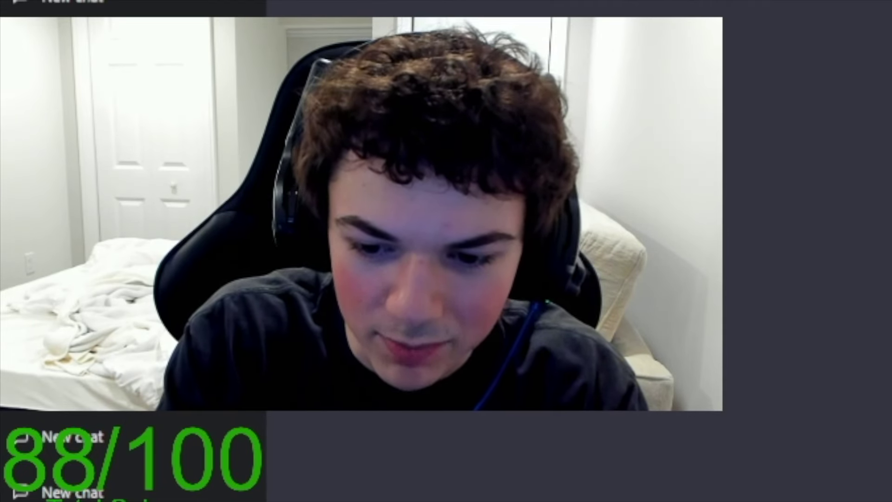
type("and inc")
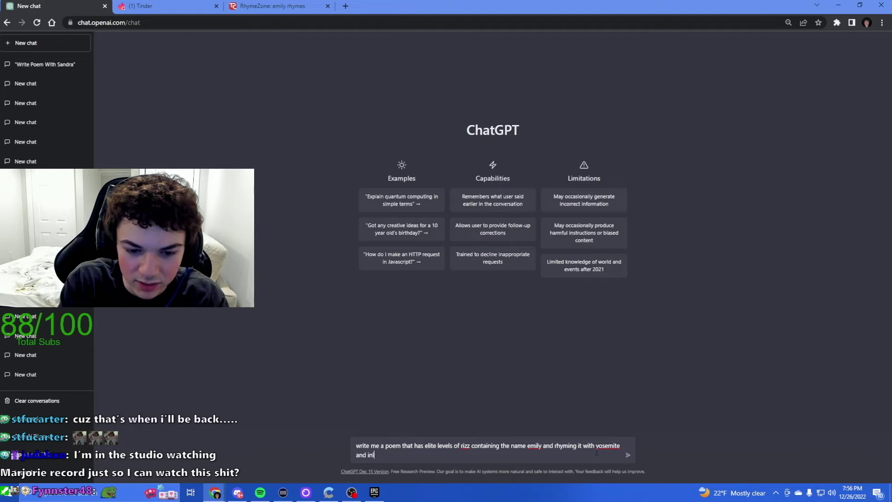
type("luding a male ")
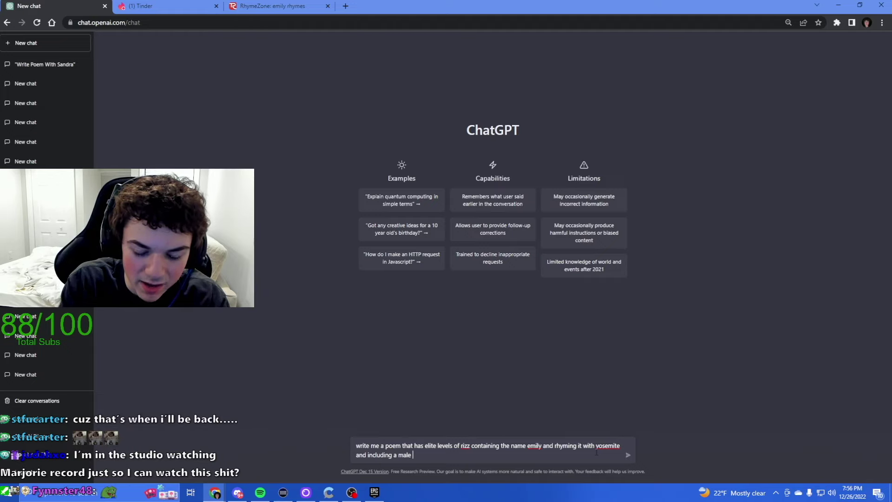
type("hero charact")
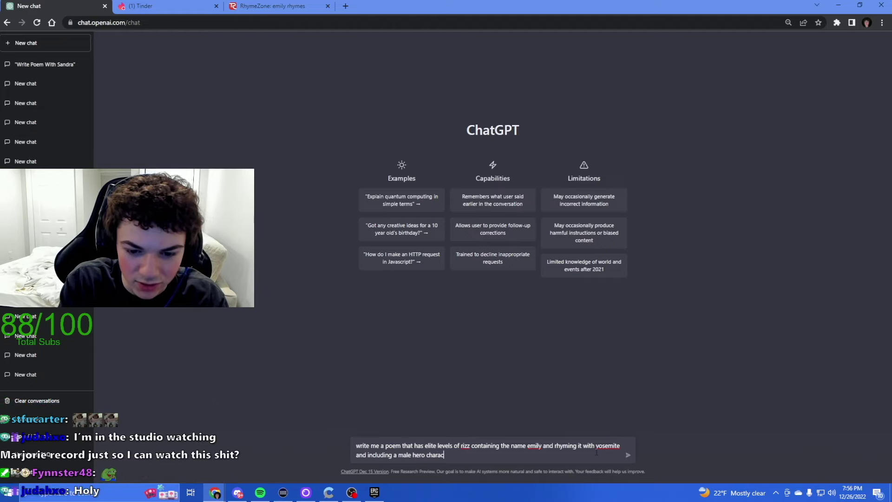
type("er named andrew")
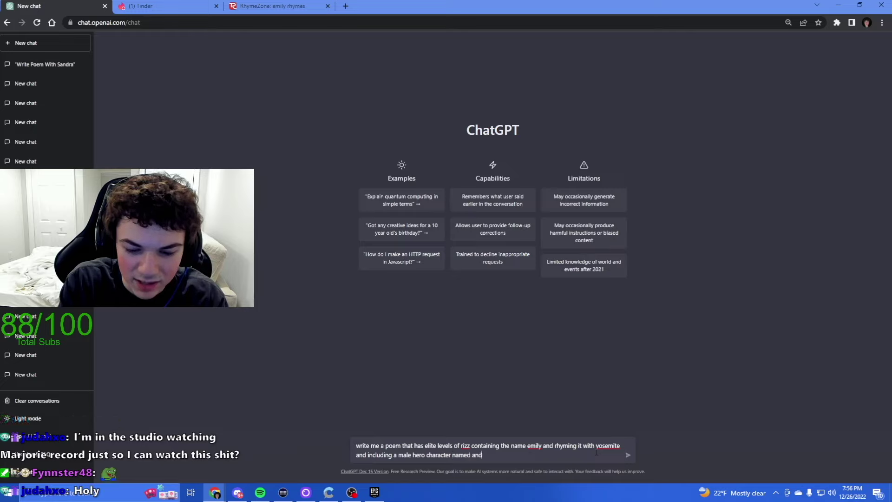
type(" who she")
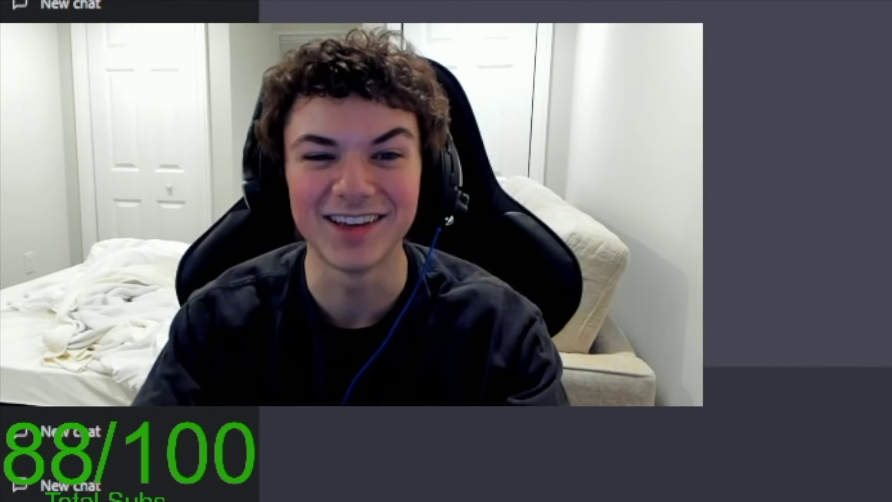
mouse_move(370, 82)
left_mouse_down()
mouse_move(428, 111)
mouse_move(443, 136)
left_mouse_up()
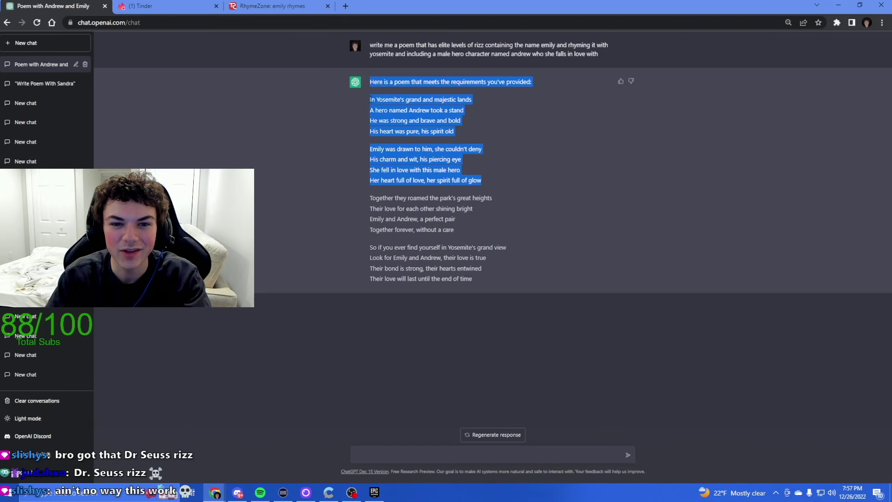
left_click_drag(370, 99, 499, 282)
Paste the Yosemite poem into emily's Tinder chat and send it.
left_click(187, 5)
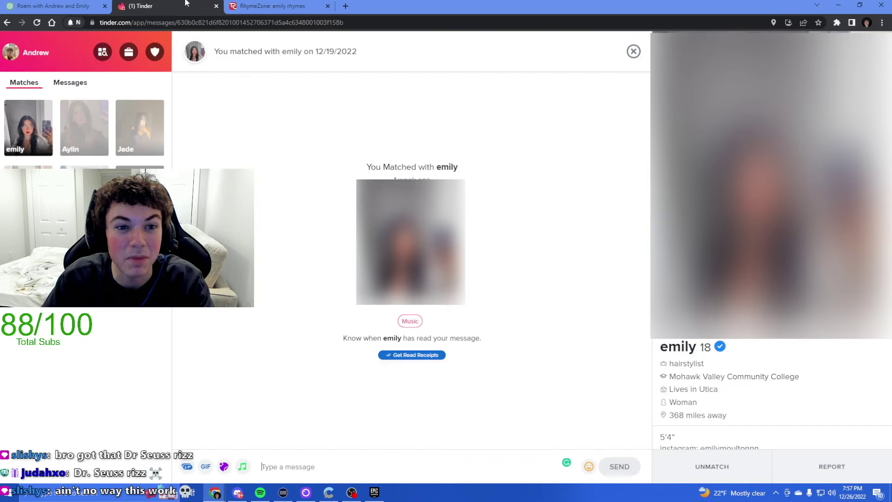
left_click(344, 462)
key("ctrl+v")
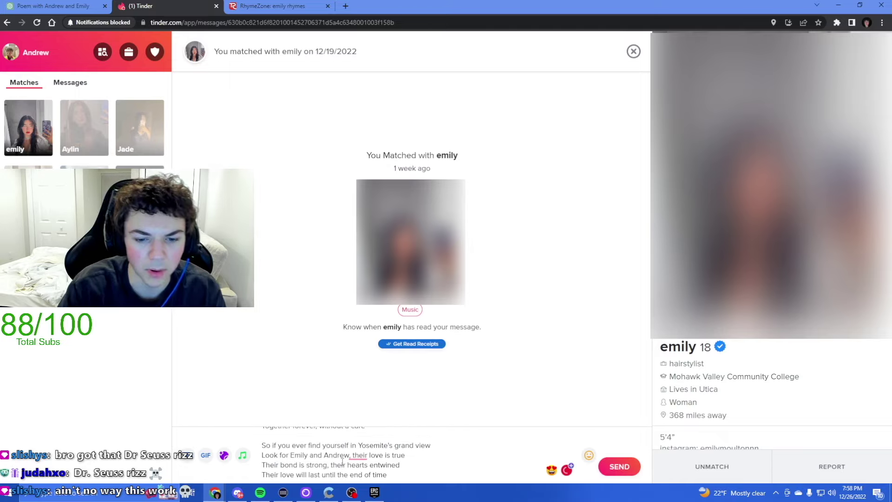
scroll(343, 462, "up", 3)
scroll(353, 461, "up", 3)
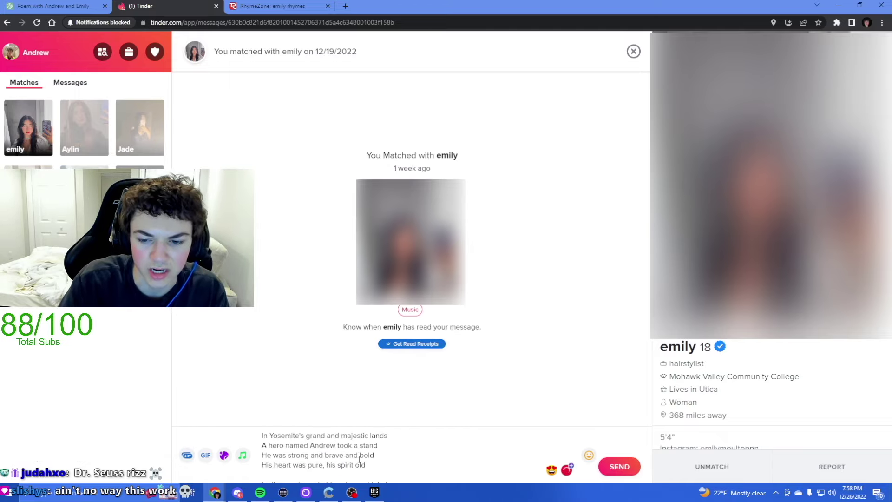
key("Return")
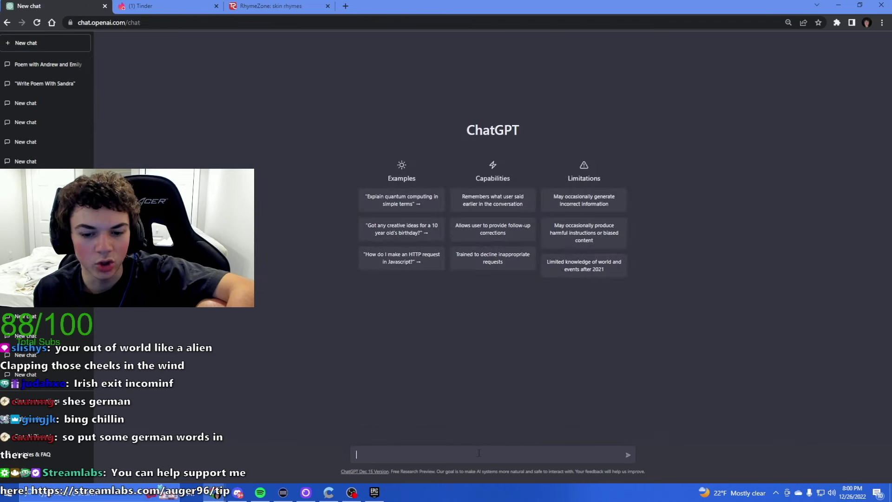
Adapt the pasted prompt to name Aylin without 'yosemite', then view rhymes for 'skin'.
type("write me a poem that has elite levels of rizz containing the name emily and rhyming it with yosemite and including a male hero character named andrew who she falls in love with")
key("BackSpace")
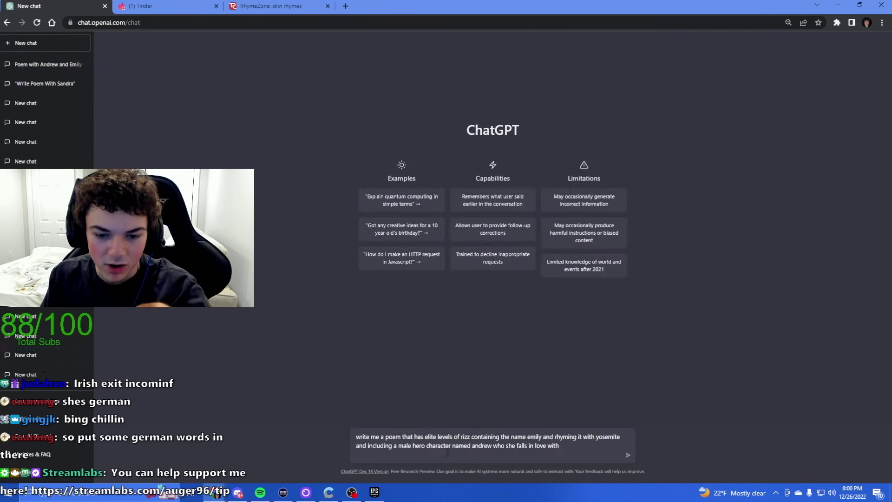
key("BackSpace")
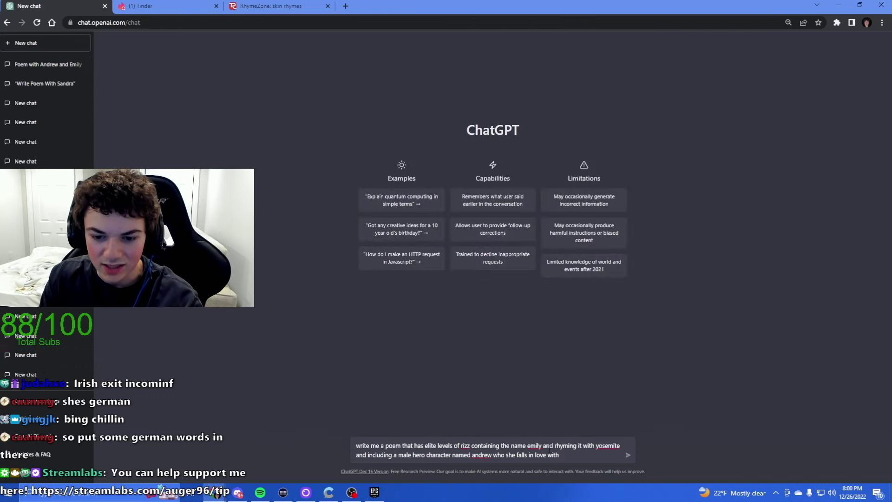
double_click(529, 443)
type("aylin")
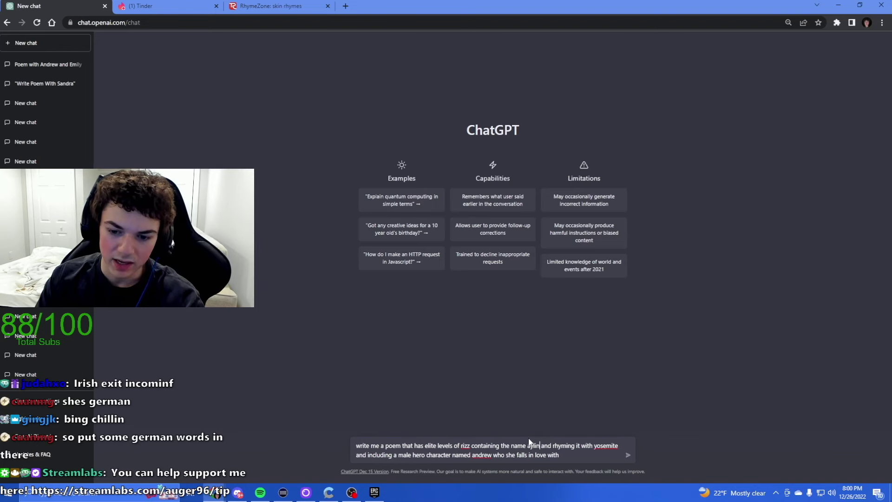
key("BackSpace")
key("ctrl+2")
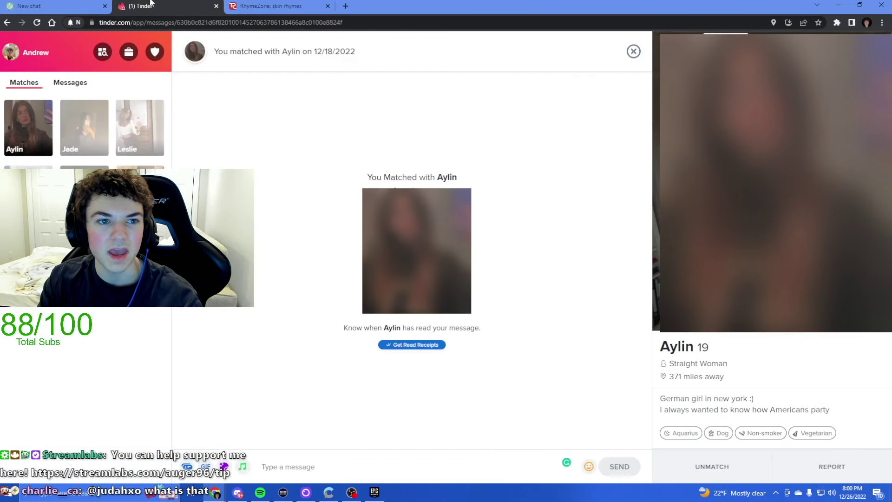
key("ctrl+1")
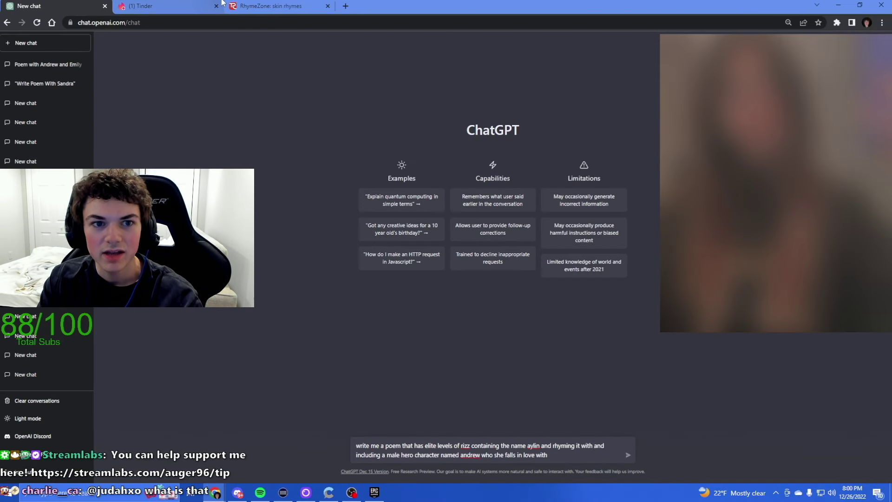
left_click(222, 3)
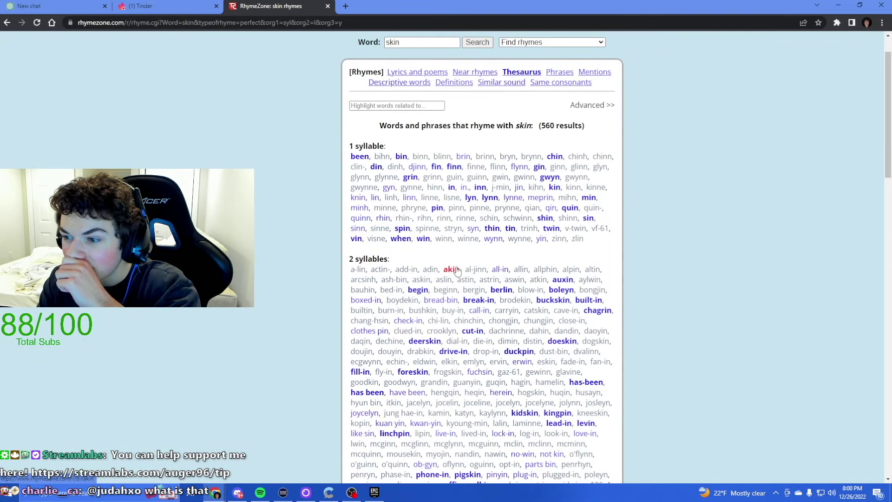
Run a quick Google search for 'berlin', then close it and return to ChatGPT.
left_click(349, 3)
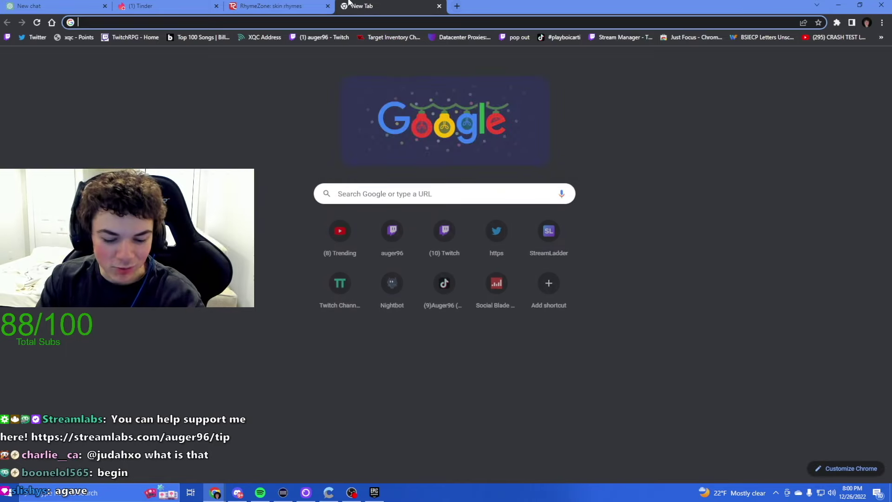
type("berlin")
key("Return")
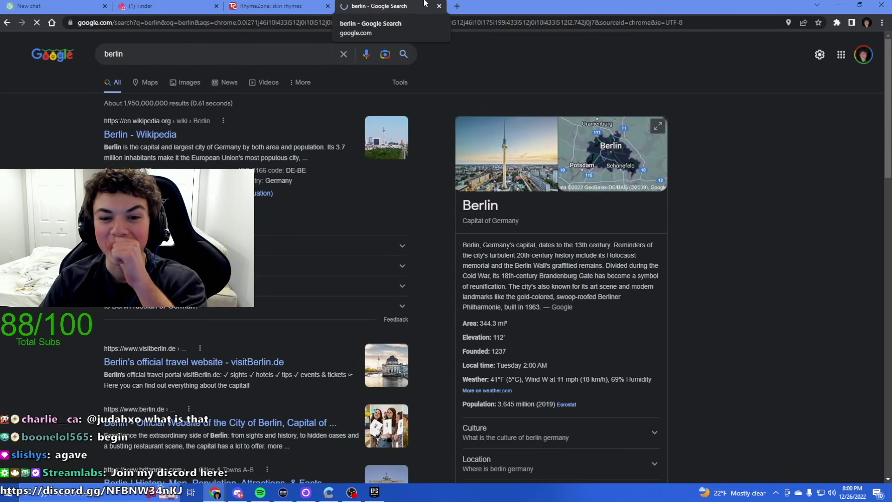
left_click(438, 6)
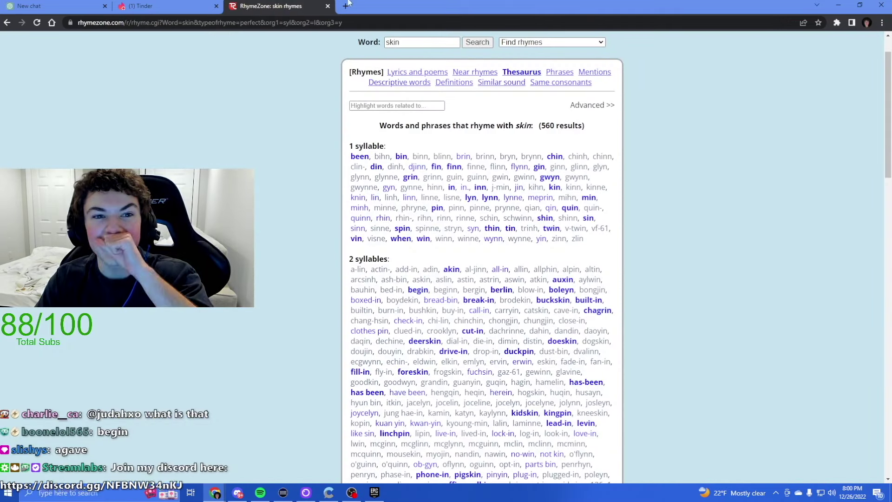
left_click(204, 6)
Submit the Berlin poem request for Aylin and copy the generated poem.
key("ctrl+1")
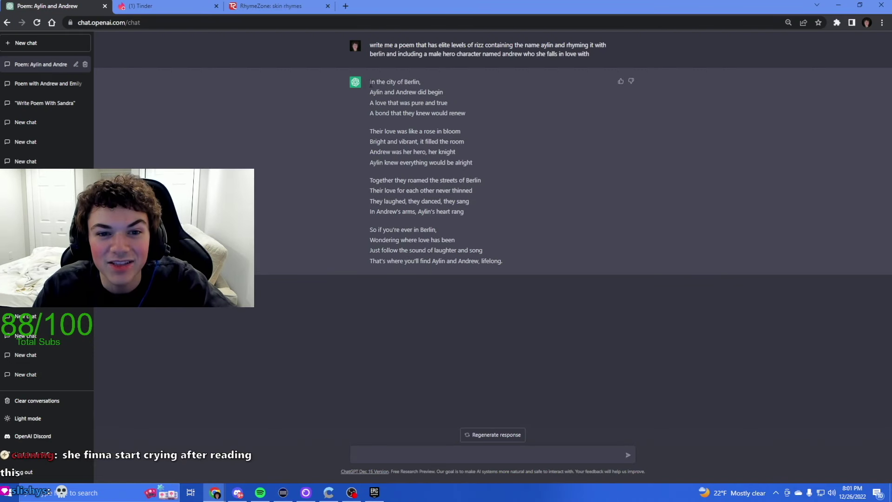
mouse_move(370, 82)
left_mouse_down()
mouse_move(519, 234)
mouse_move(527, 266)
left_mouse_up()
key("ctrl+Tab")
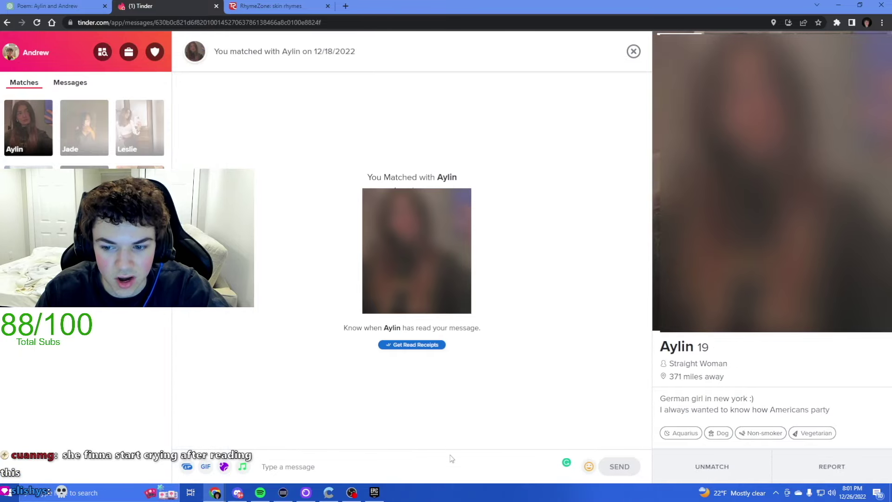
Send the Berlin poem to Aylin, open Emily's reply, and start a ChatGPT prompt about answering.
key("ctrl+v")
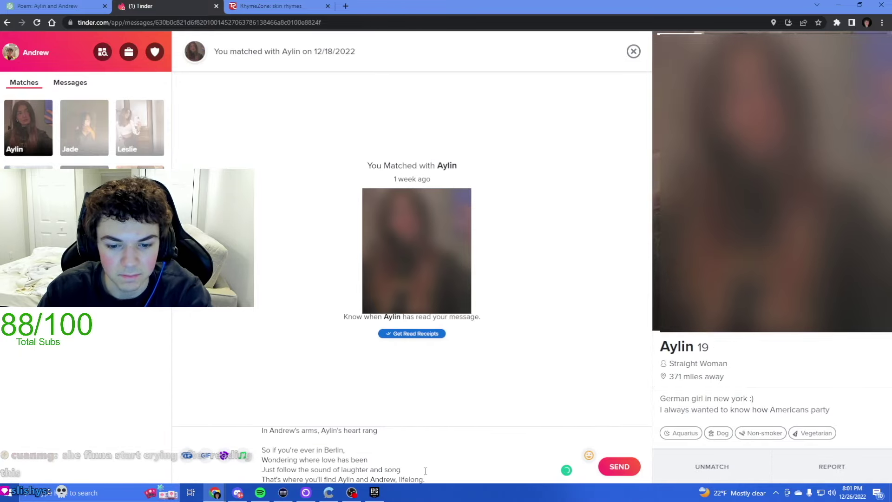
scroll(416, 456, "up", 5)
key("Return")
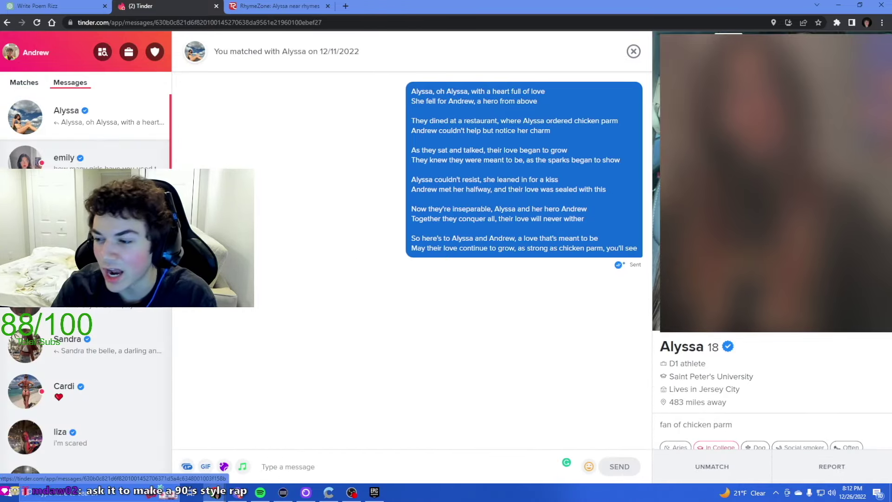
left_click(71, 162)
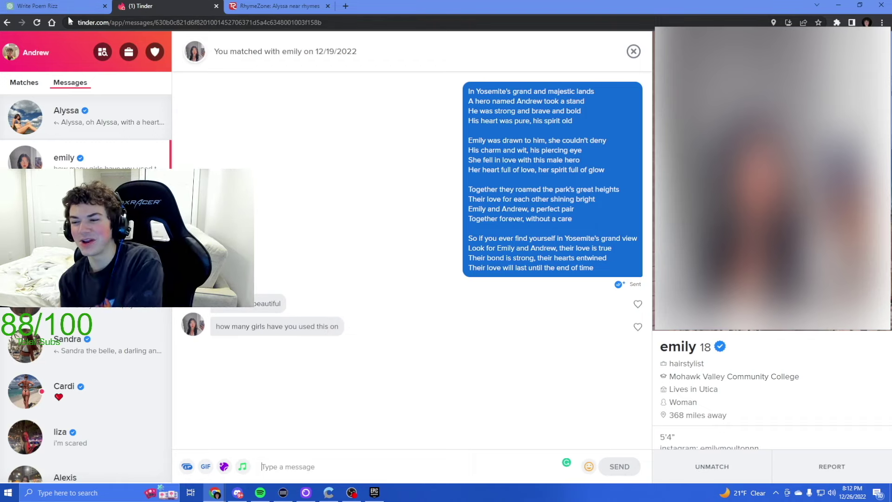
key("ctrl+shift+Tab")
type("how to resp")
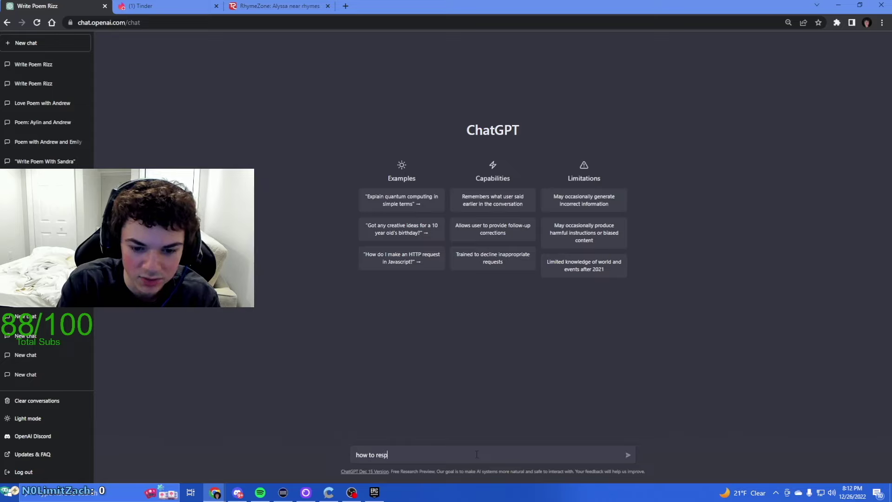
type("ond to a girl")
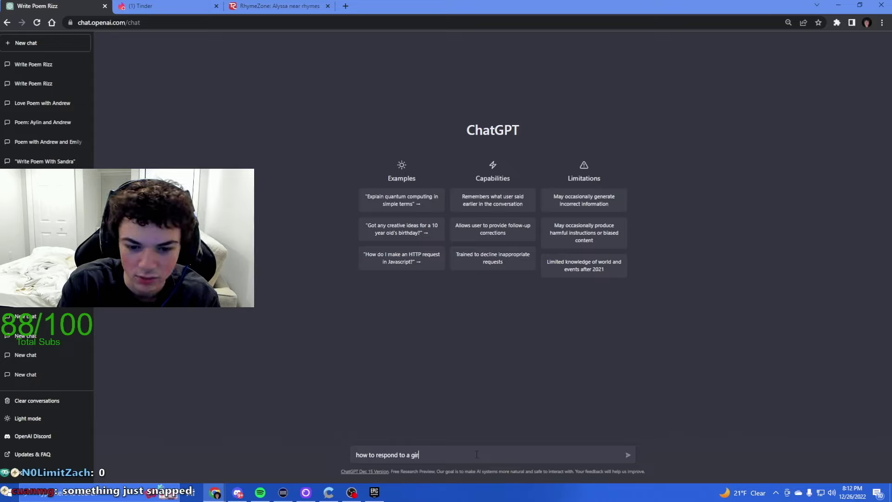
type(" that you wrote a lovely")
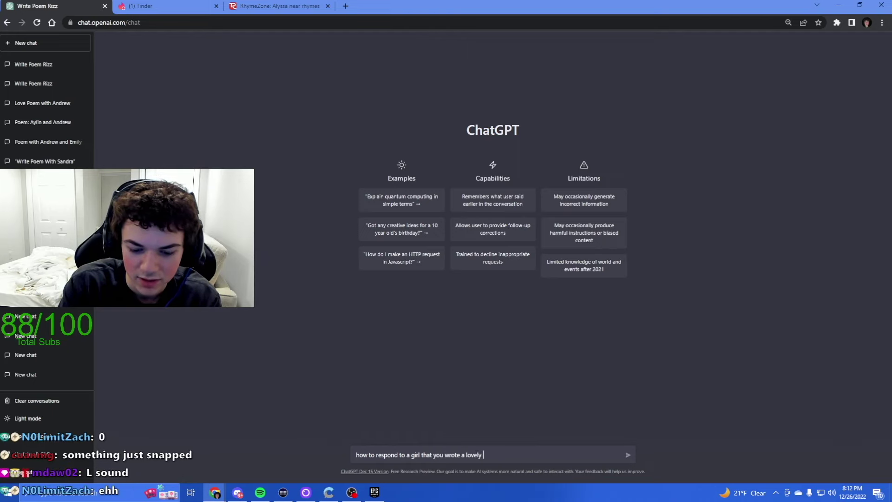
Finish and submit the prompt asking for a one-sentence reply to 'how many girls got this poem'.
type("and she says \"wow, that is beautiful")
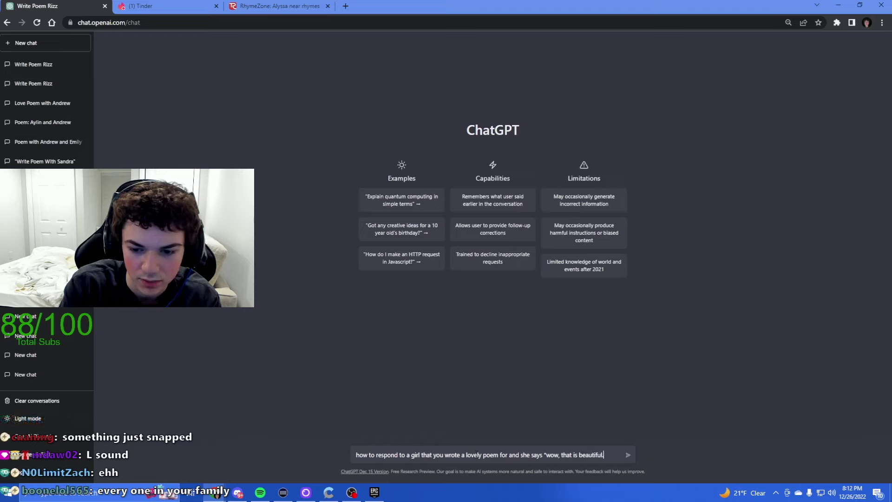
type("many girls have you used this on?\" in a sent")
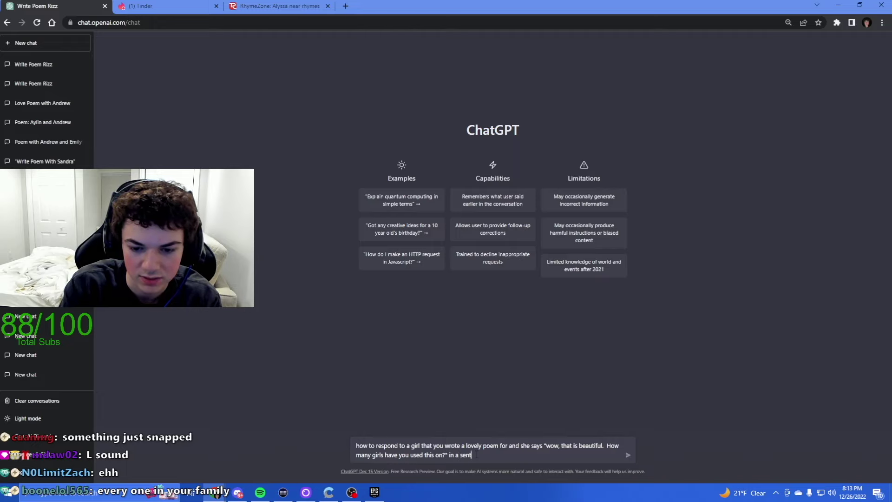
type("ence")
key("Return")
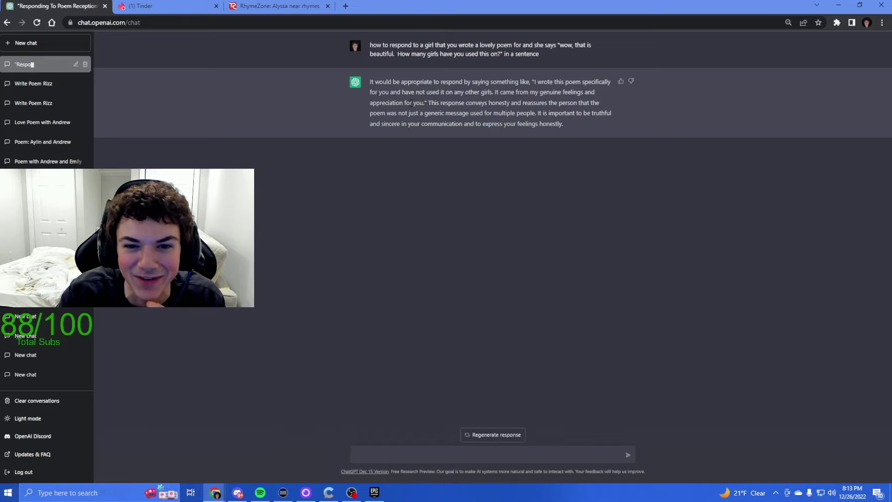
Highlight the 'I wrote this poem specifically' reply and return to the Tinder chat.
left_click_drag(535, 85, 424, 104)
key("ctrl+c")
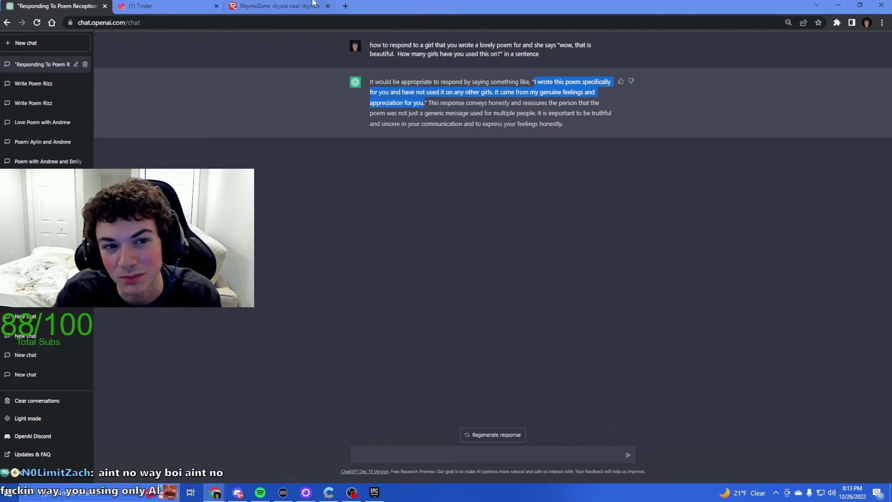
left_click(195, 6)
Send emily the 'I wrote this poem specifically for you' reply on Tinder.
key("ctrl+v")
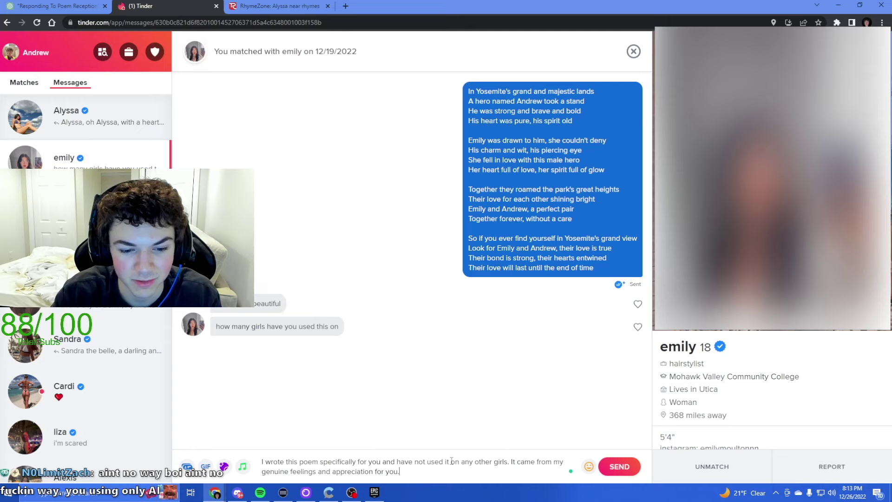
key("Return")
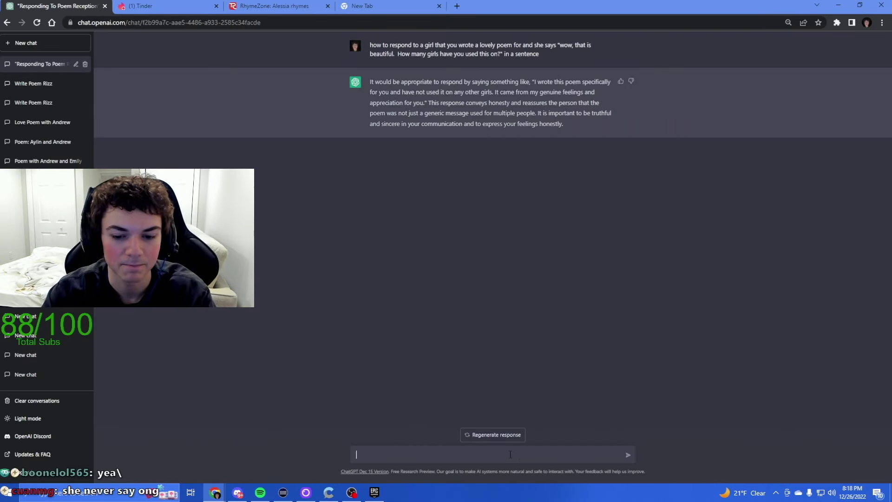
Ask ChatGPT for a one-sentence answer to her truthfulness doubt and select the suggested reply.
type("now she")
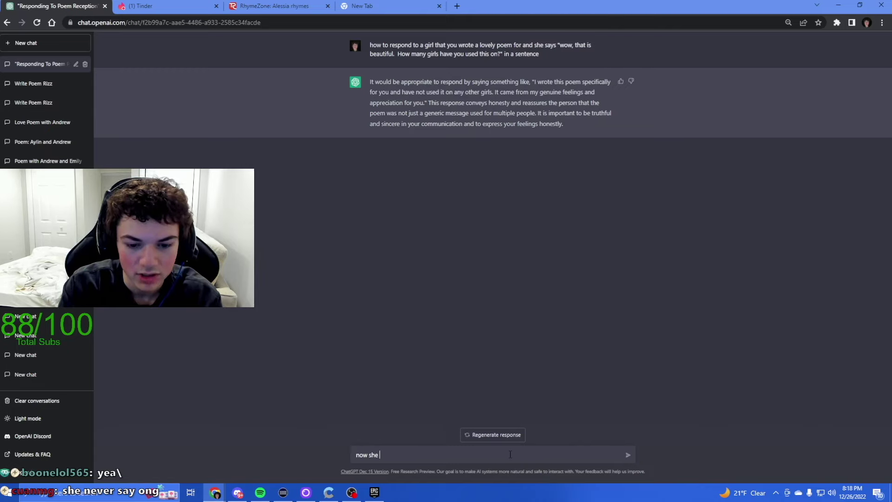
type("wants to know")
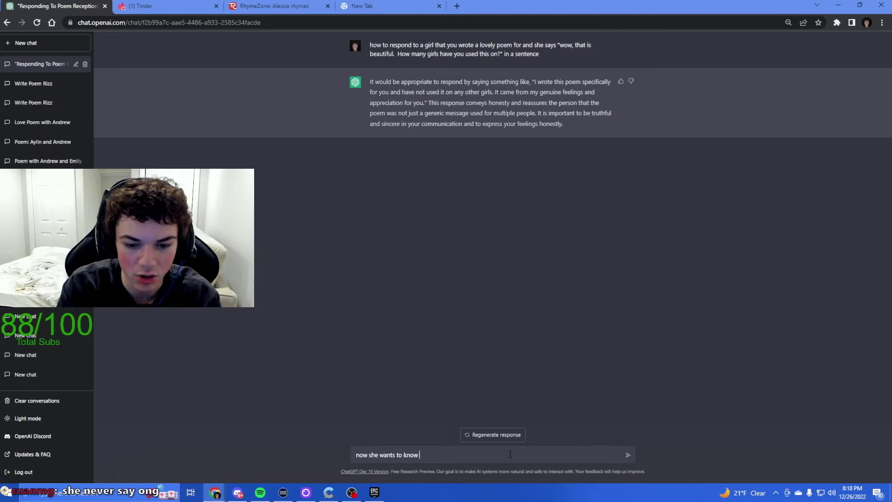
type("I am telling the truth about this. How should I respond in a")
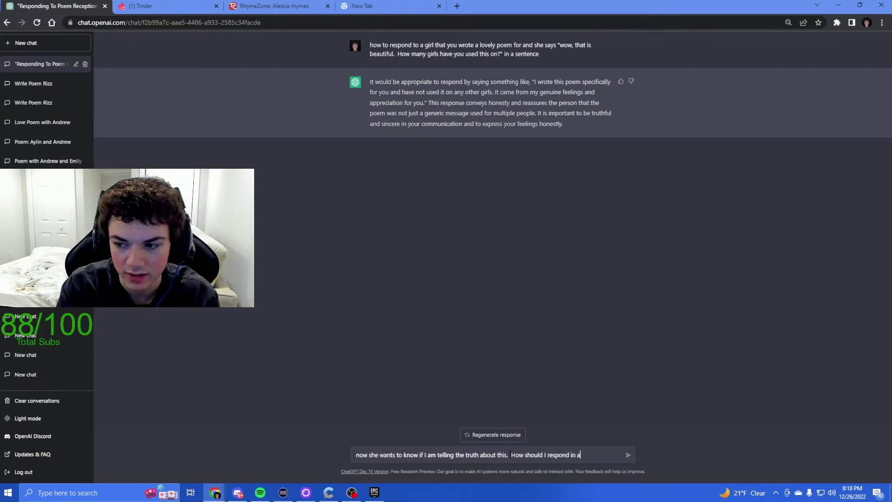
type("ce")
key("Return")
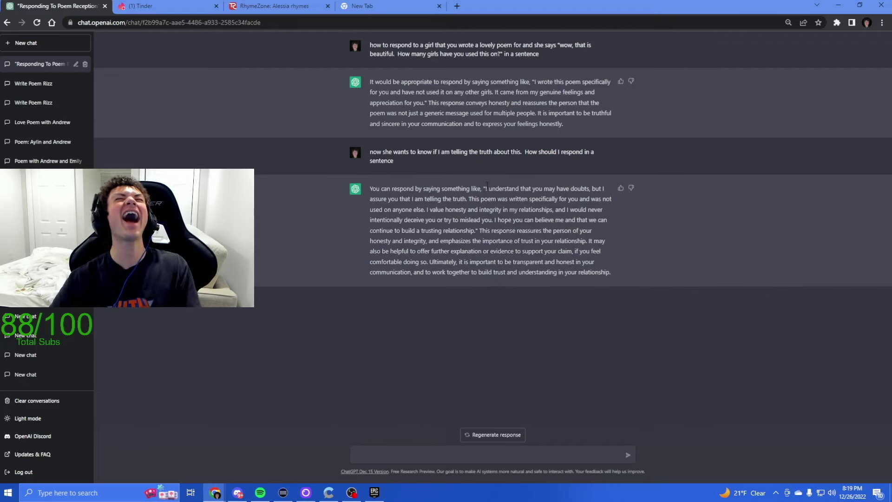
left_click_drag(485, 188, 478, 230)
key("ctrl+c")
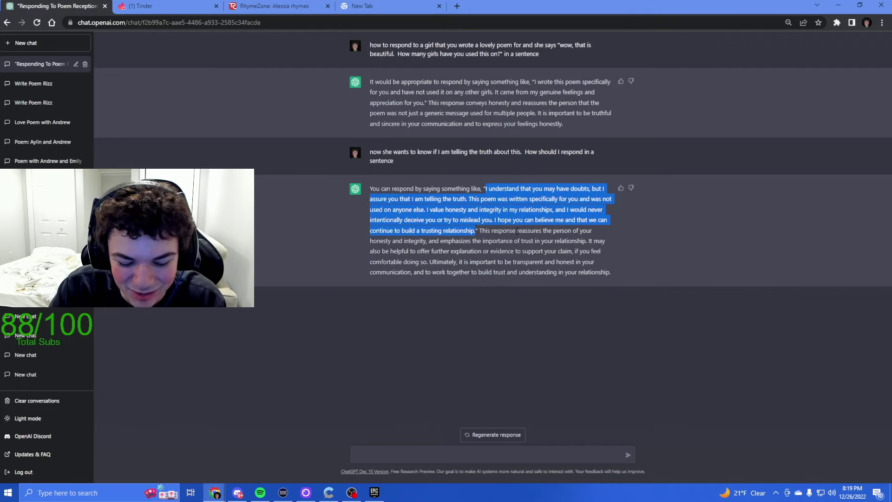
Send emily the 'I understand that you may have doubts' reassurance on Tinder.
left_click(192, 6)
left_click(408, 465)
key("ctrl+v")
key("Return")
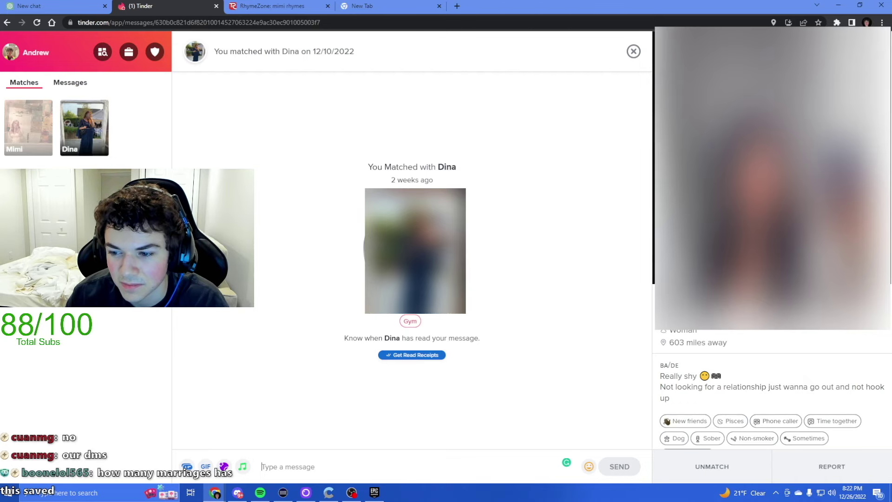
Bring up the Discord chat and locate the poem written for Dina.
left_click(238, 493)
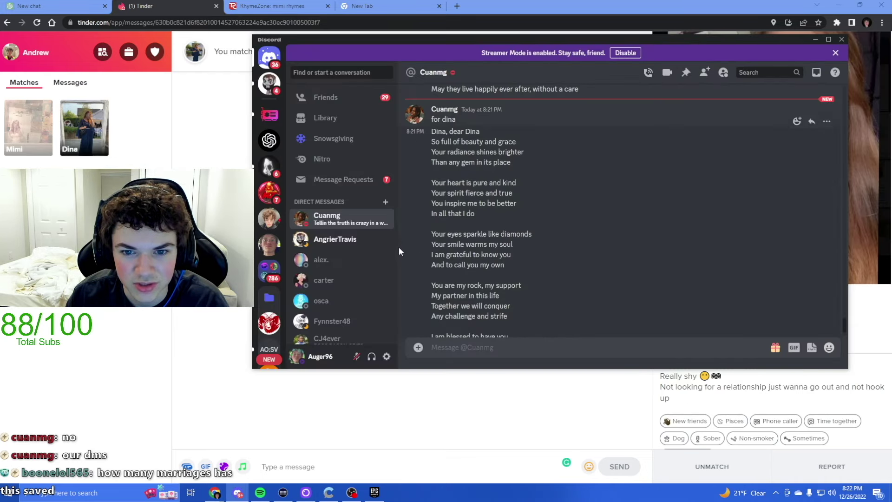
scroll(437, 162, "down", 1)
scroll(447, 129, "up", 1)
mouse_move(431, 132)
left_mouse_down()
mouse_move(477, 131)
mouse_move(527, 151)
left_mouse_up()
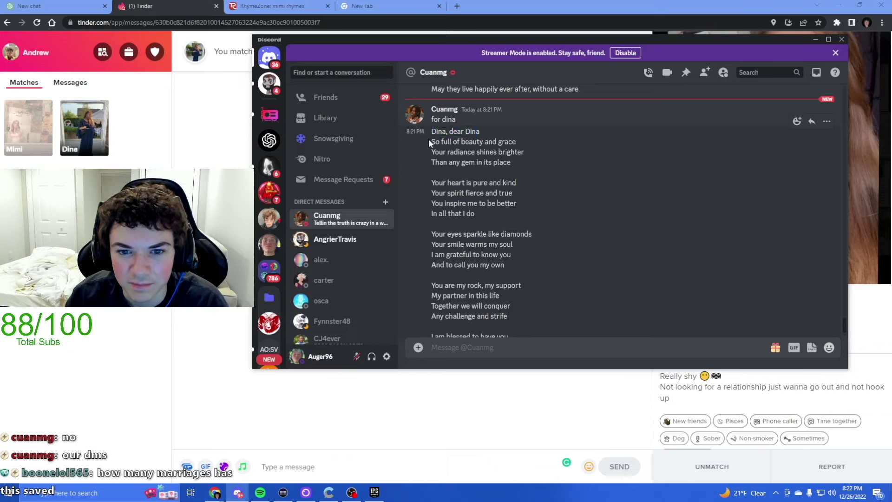
left_click(505, 150)
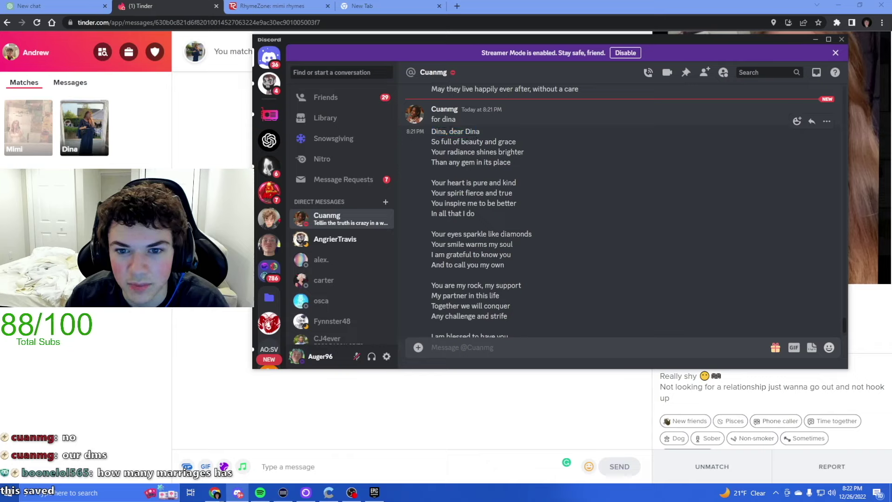
scroll(472, 118, "down", 2)
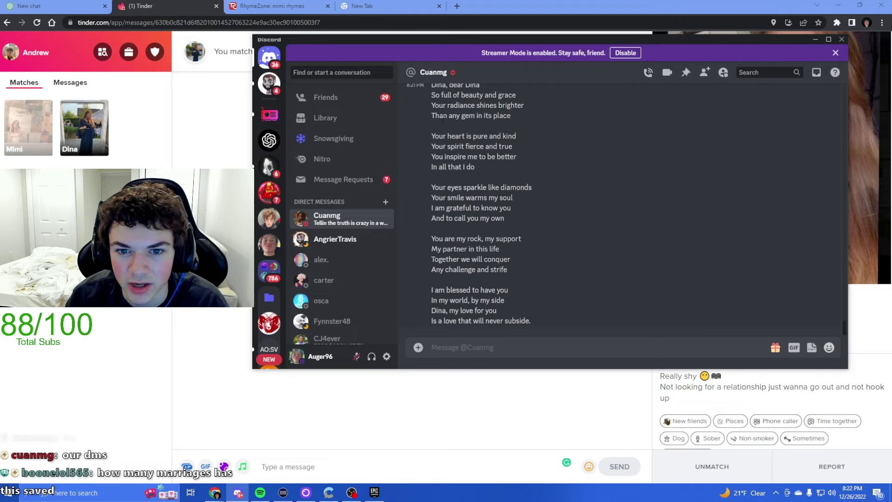
left_click_drag(511, 116, 492, 121)
left_click(509, 124)
Select the whole 'Dina, dear Dina' poem and paste it into Dina's Tinder message box.
left_click_drag(432, 136, 436, 137)
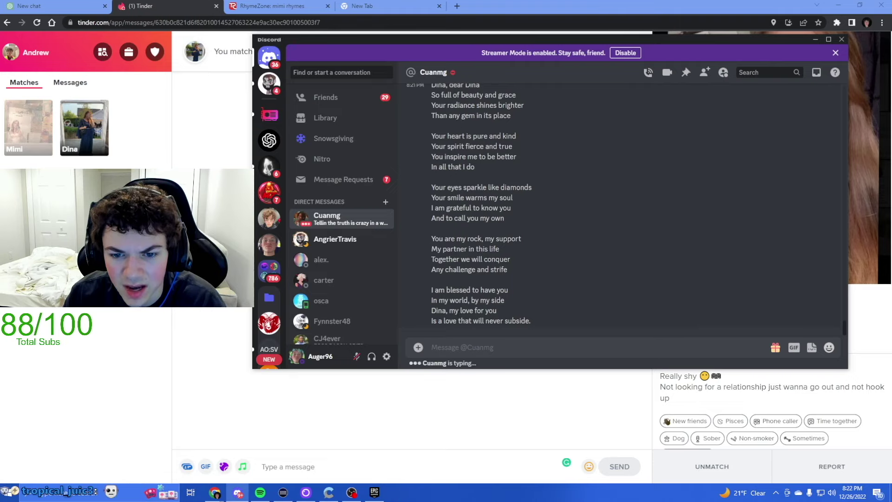
left_click_drag(449, 310, 515, 321)
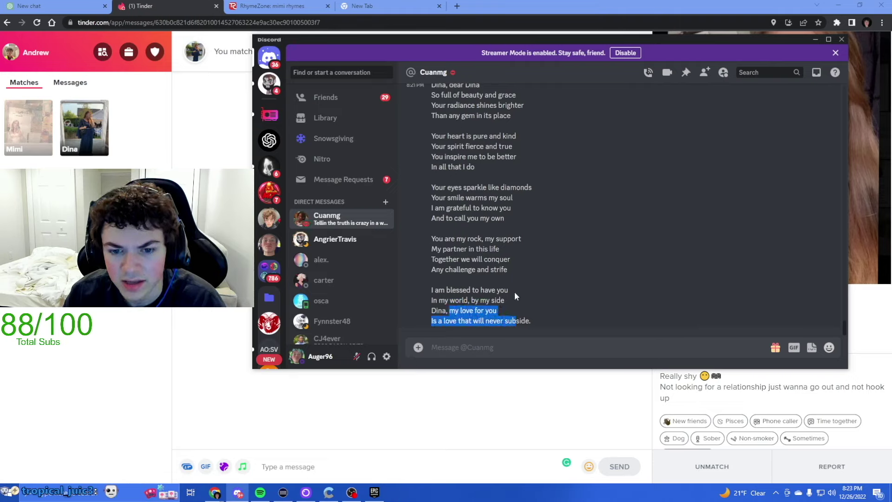
left_click(520, 280)
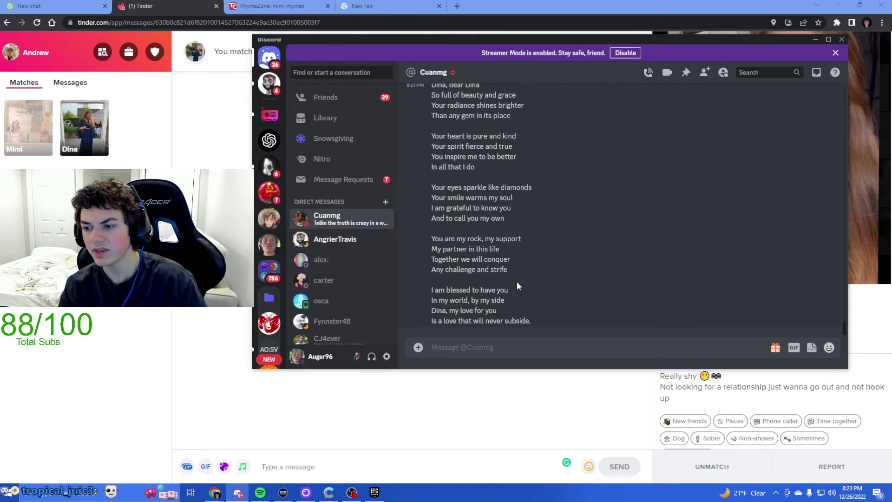
scroll(516, 282, "up", 2)
left_click_drag(431, 129, 520, 338)
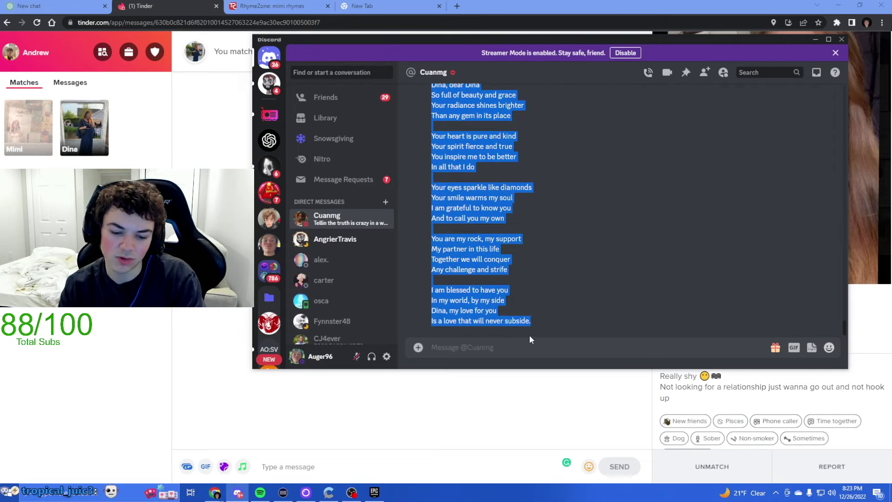
left_click(474, 447)
key("ctrl+v")
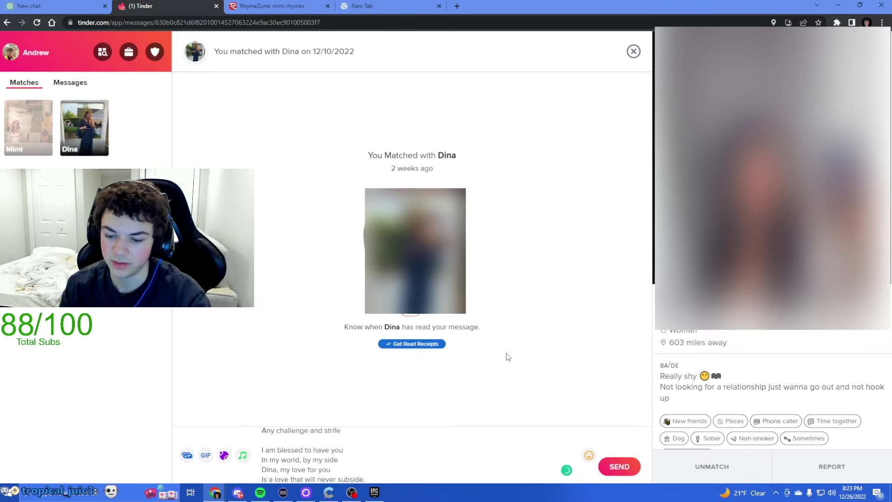
Send the poem to Dina and open Aylin's chat to read her reply.
key("Return")
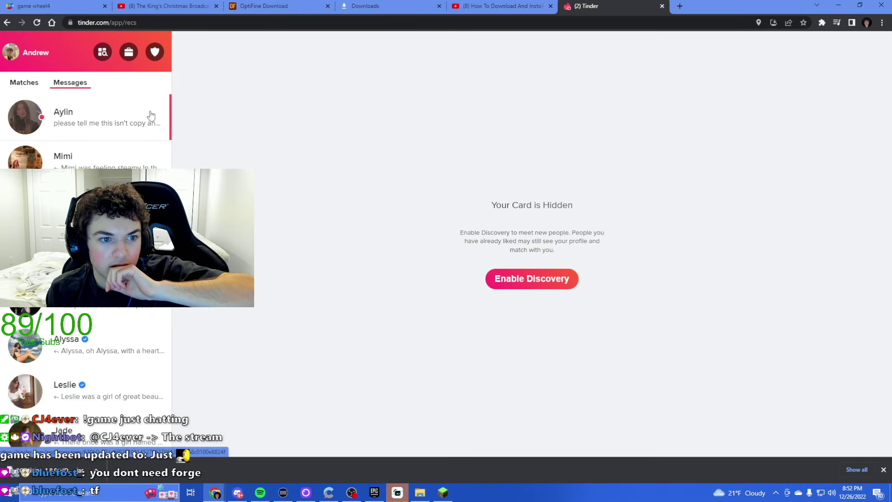
left_click(151, 115)
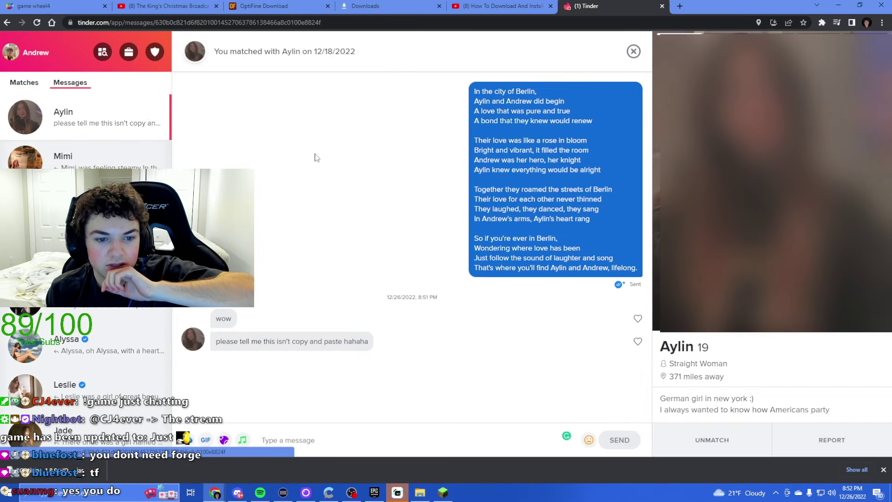
mouse_move(555, 179)
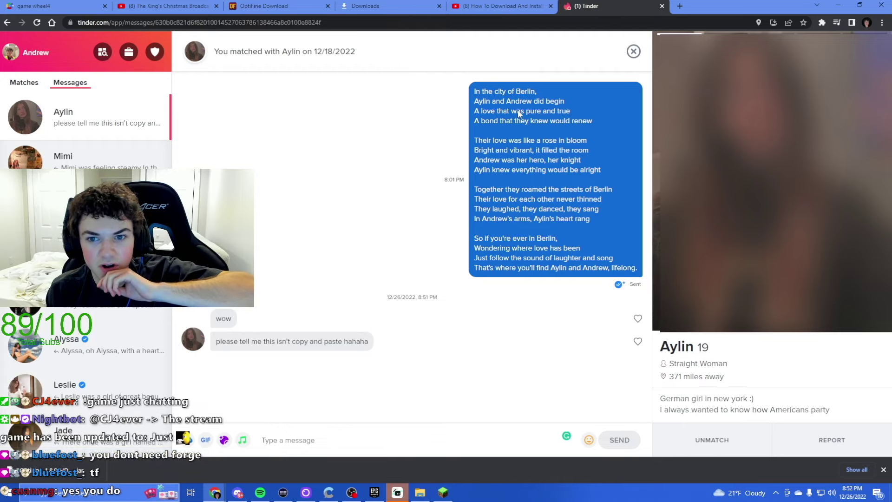
Ask ChatGPT in a new tab for a one-sentence answer to Aylin's copy-and-paste doubt.
left_click(680, 5)
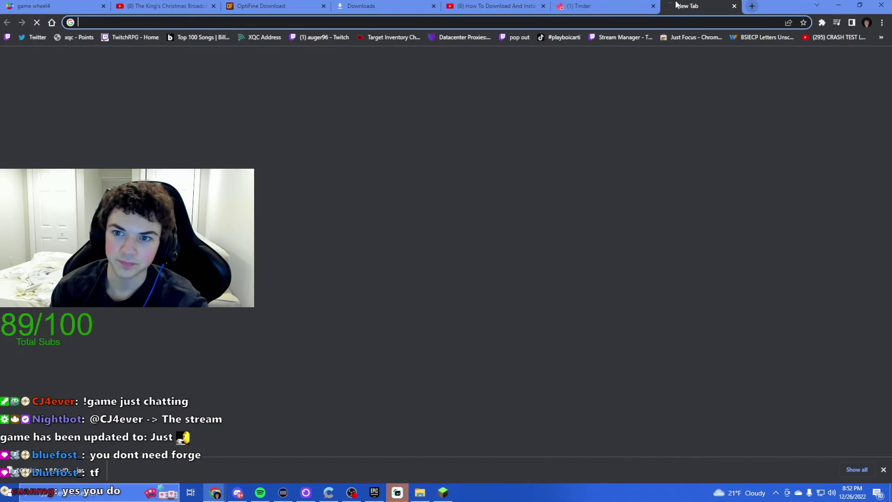
type("c")
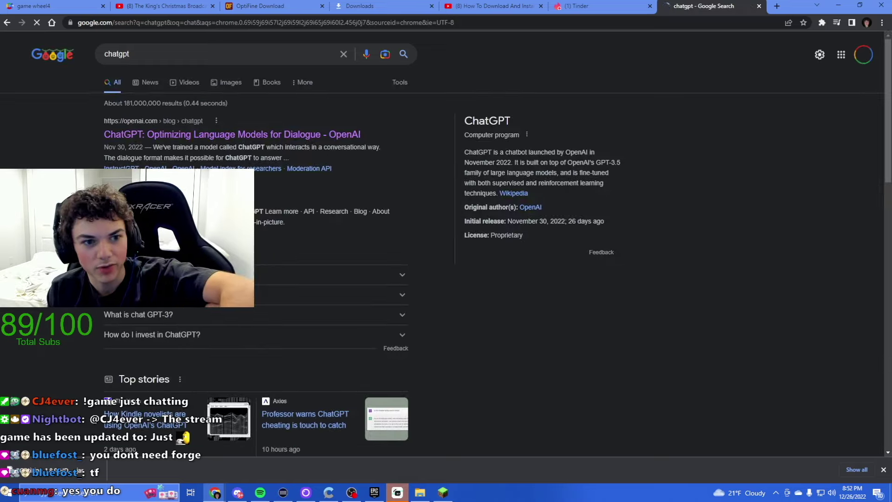
type("ow should I respond in a")
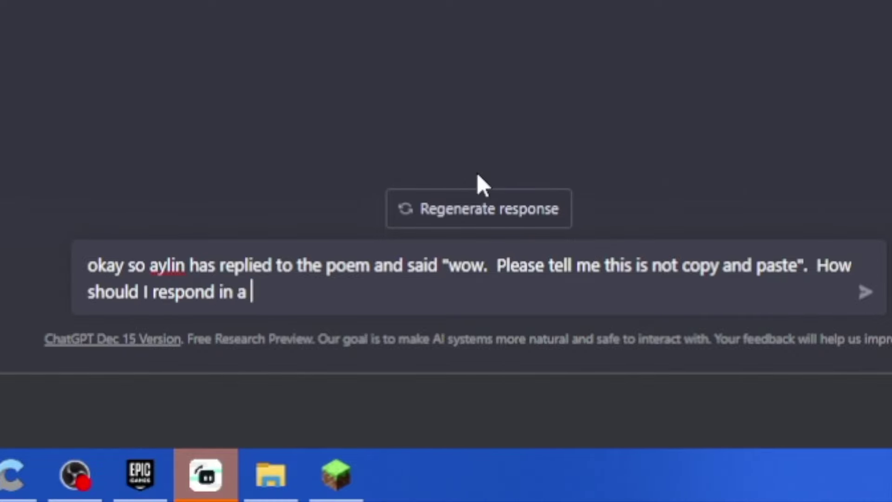
type("sentence?")
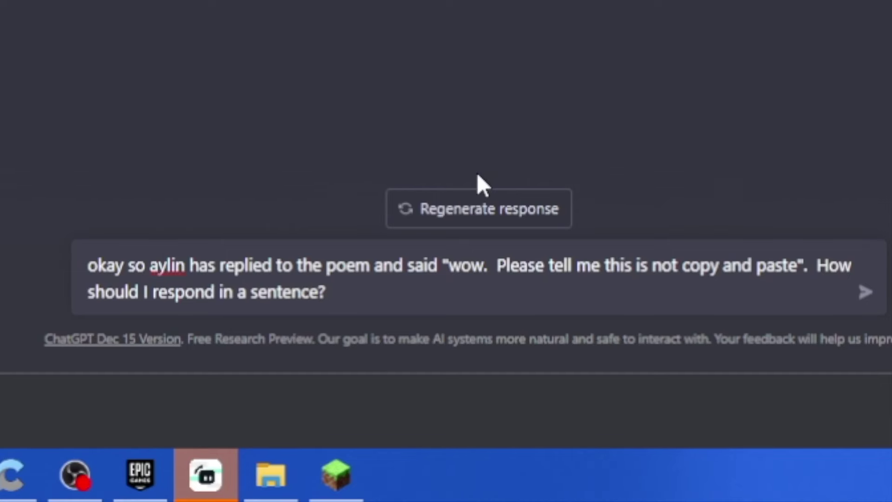
key("Return")
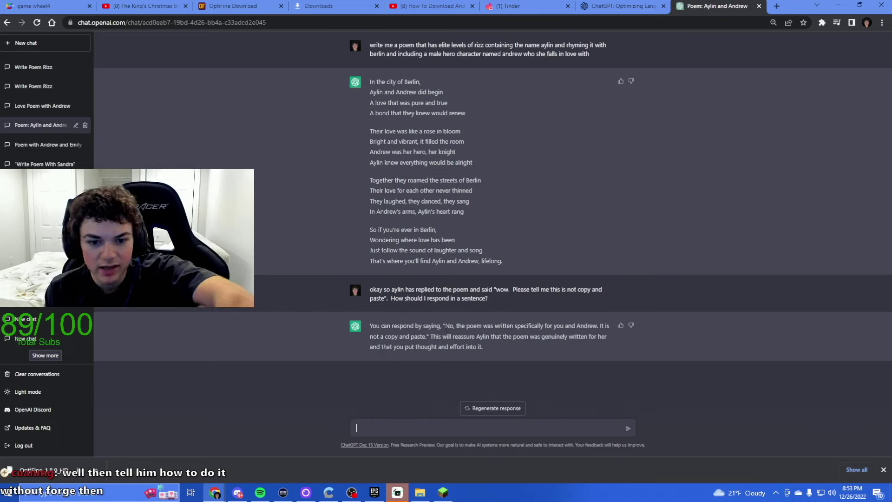
Select ChatGPT's 'written specifically for you' reply and open Aylin's Tinder chat.
left_click_drag(445, 326, 428, 337)
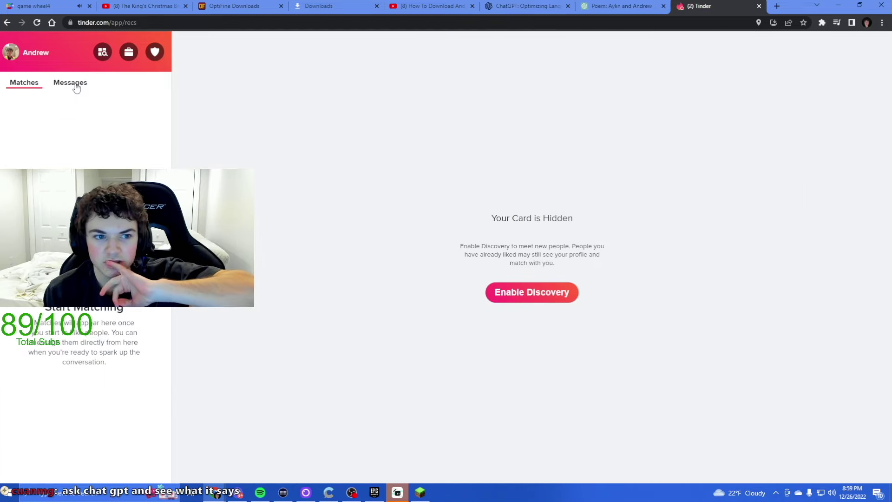
left_click(75, 87)
left_click(70, 122)
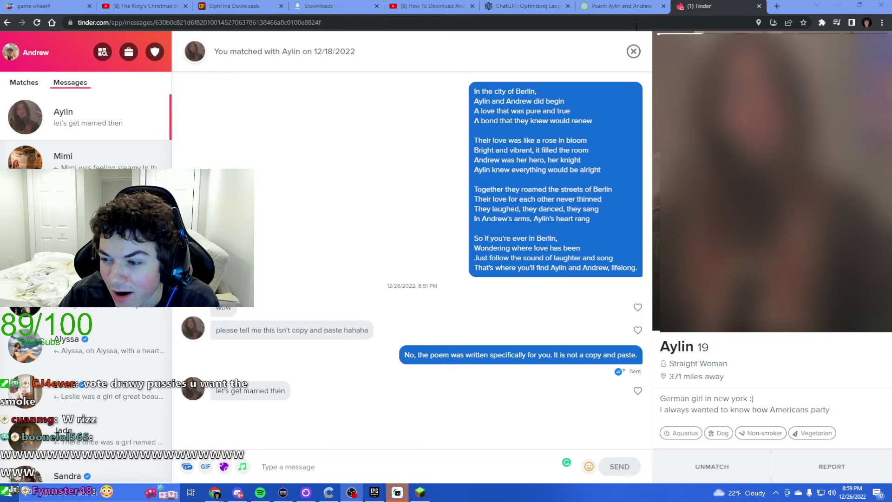
Start asking ChatGPT how to answer Aylin's 'let's get married then' in a sentence.
left_click(620, 6)
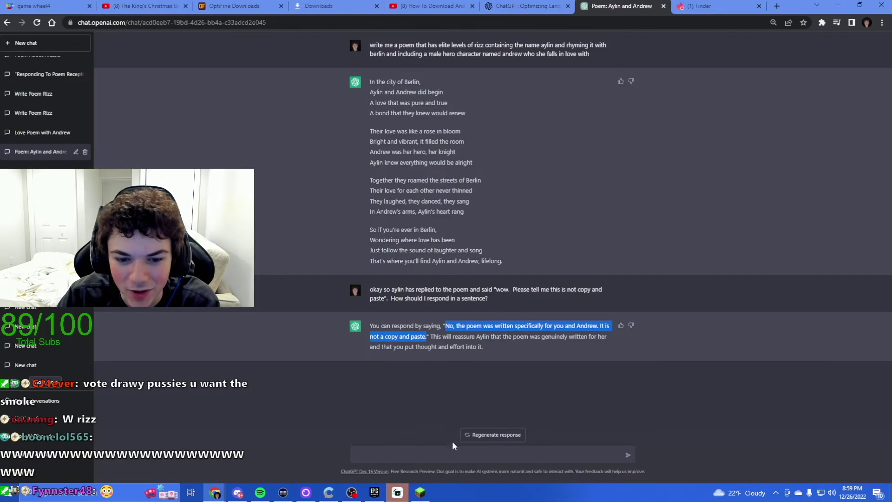
left_click(456, 454)
type("how t")
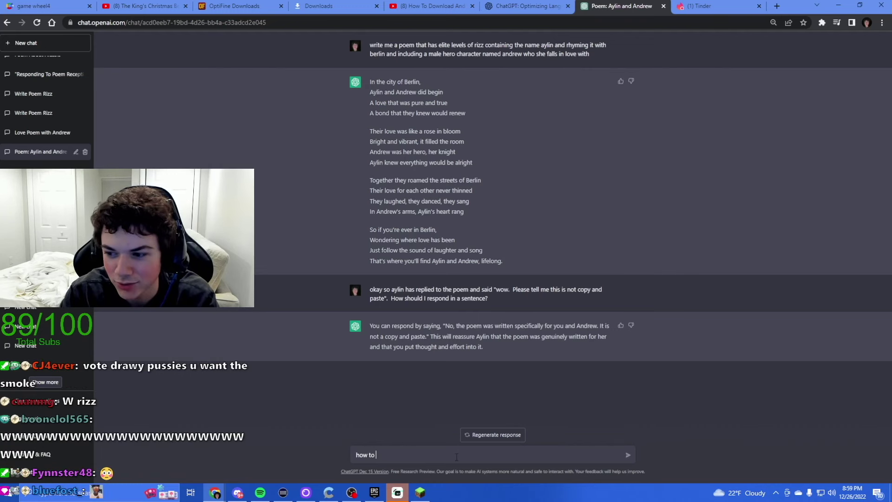
type("ond if sh")
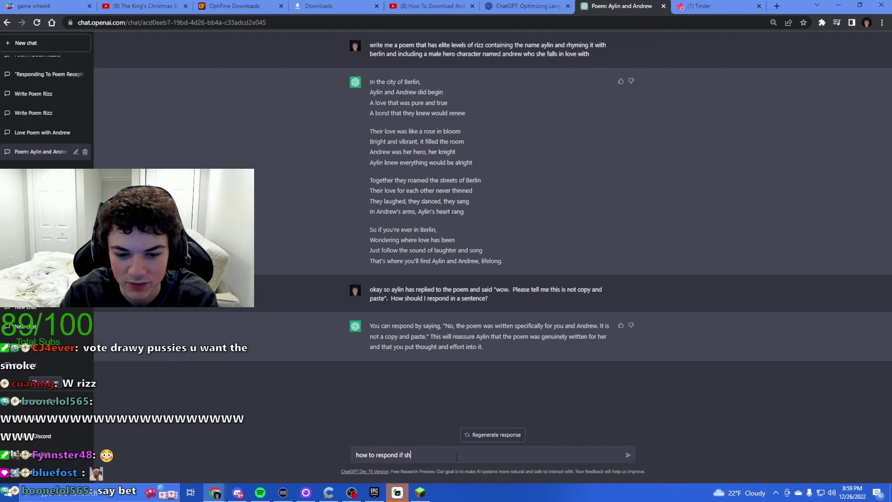
type(" \"")
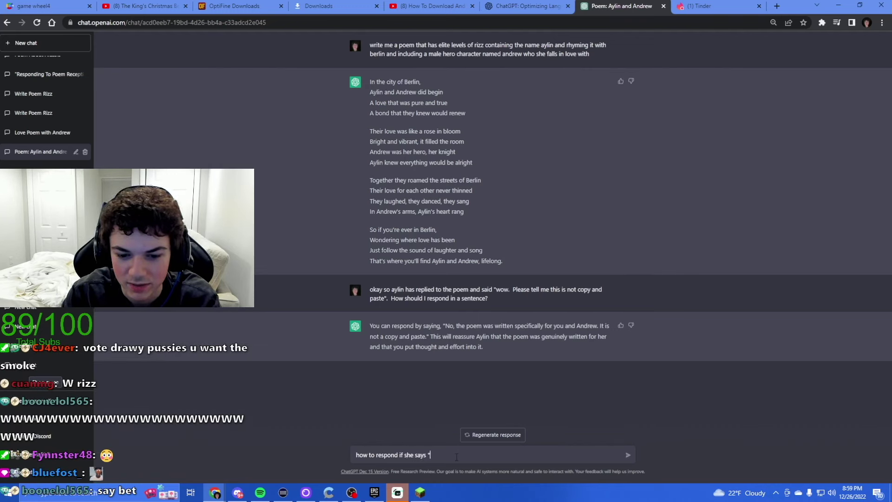
type("t")
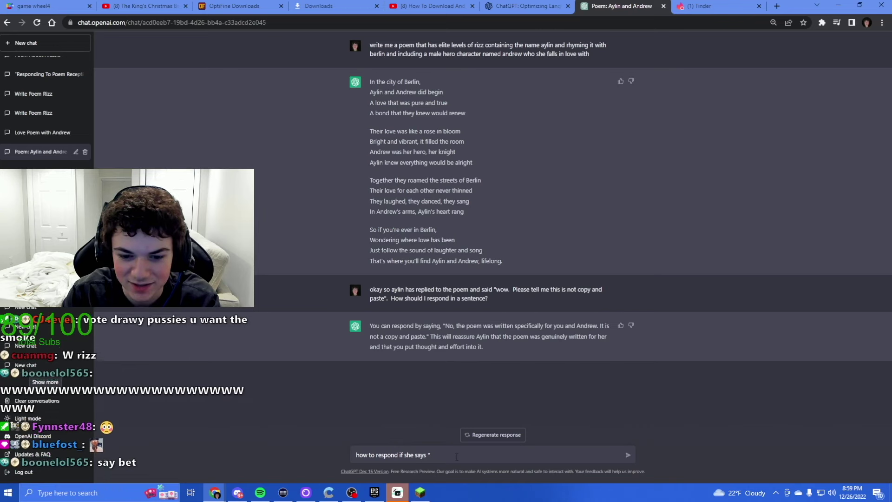
type(" get marrie")
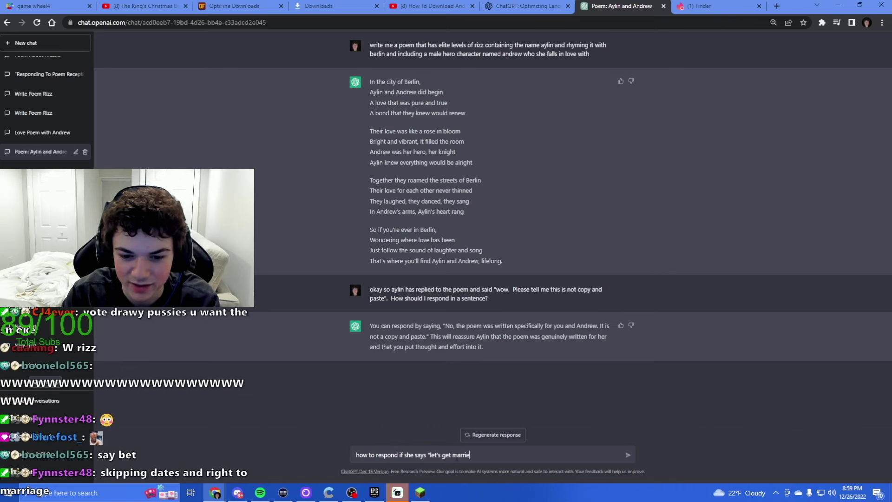
type("n\" in a se")
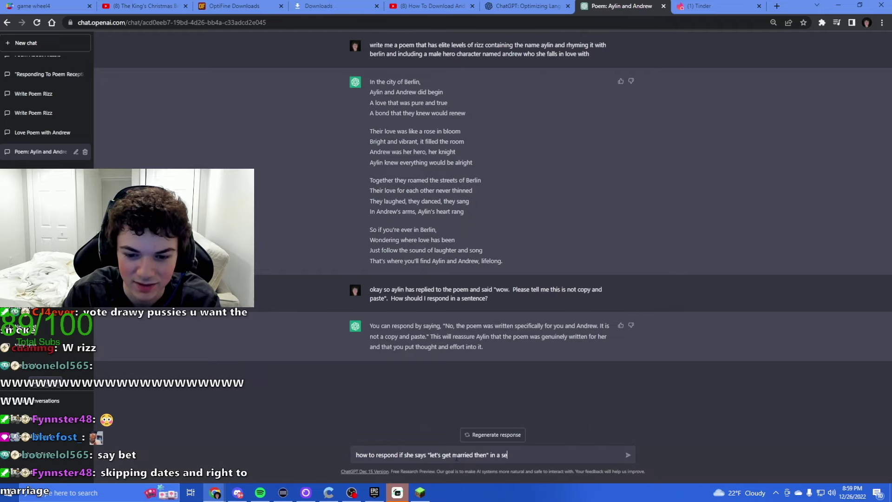
type("ntence")
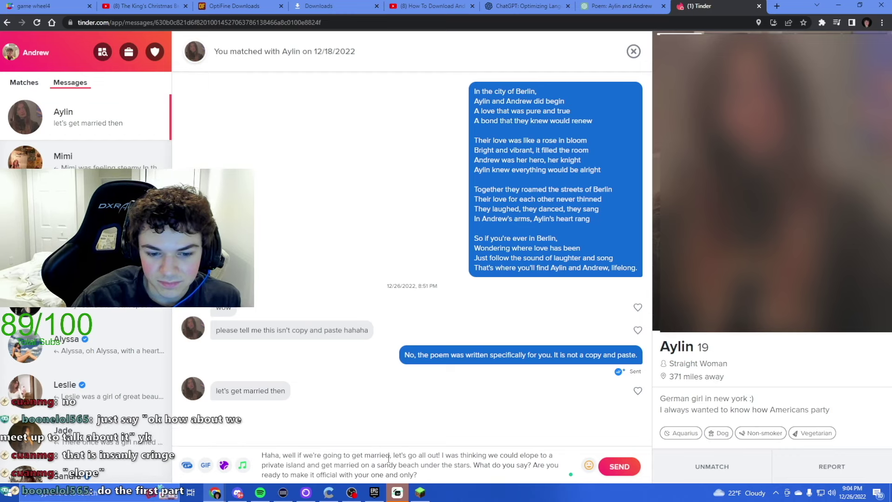
Send Aylin the beach-elopement proposal and wait for her 'I am ready!!' reply.
key("Return")
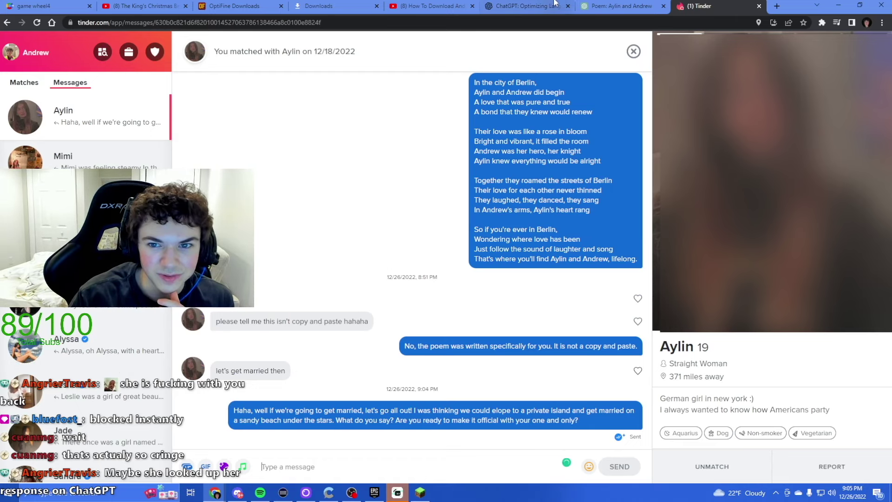
left_click(425, 6)
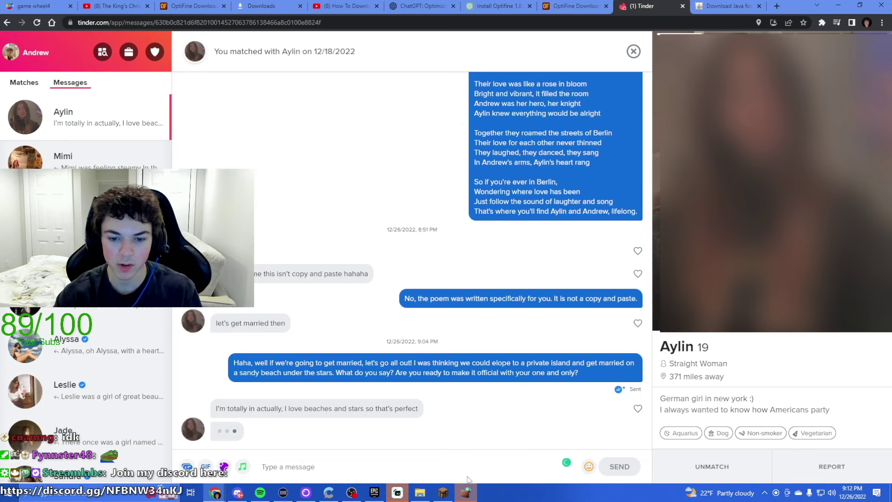
left_click(497, 470)
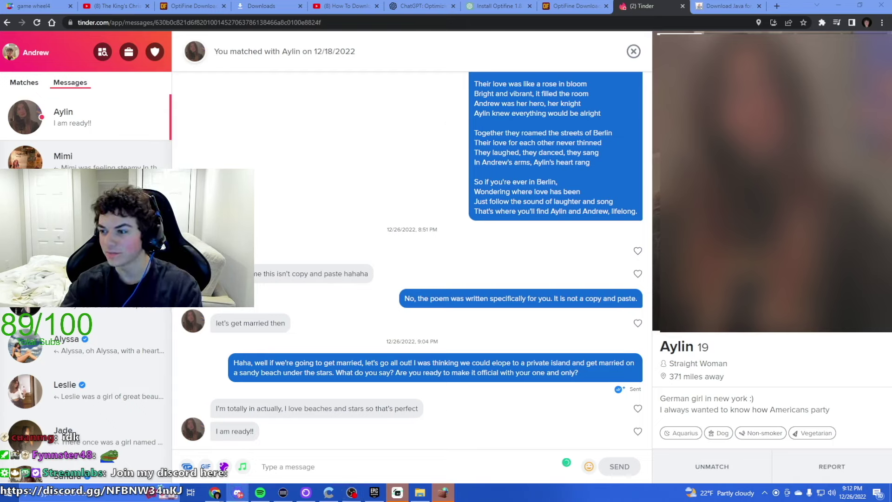
left_click(470, 3)
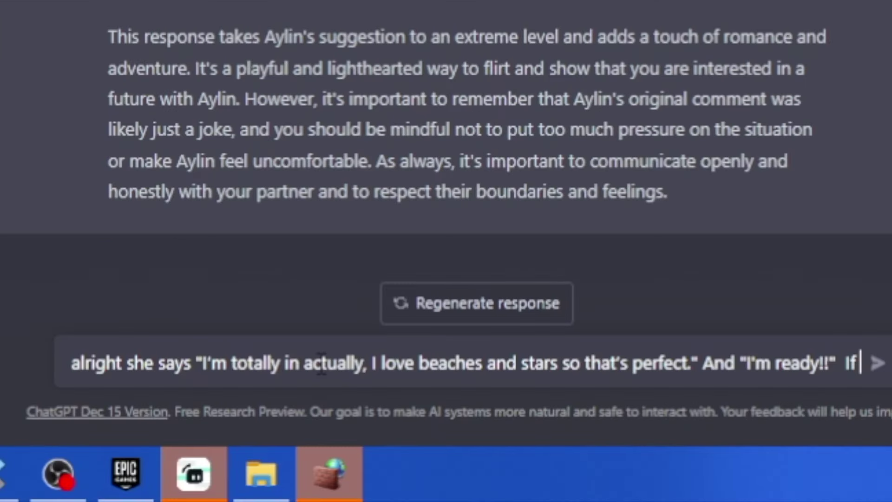
Get ChatGPT's answer to 'I am also ready' and send the glad-you're-on-board reply to Aylin.
type("I am also ")
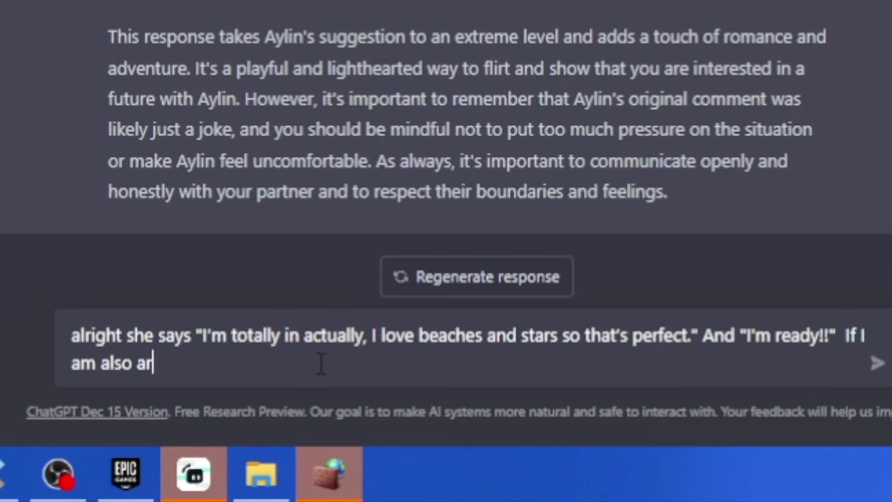
type("ready what s")
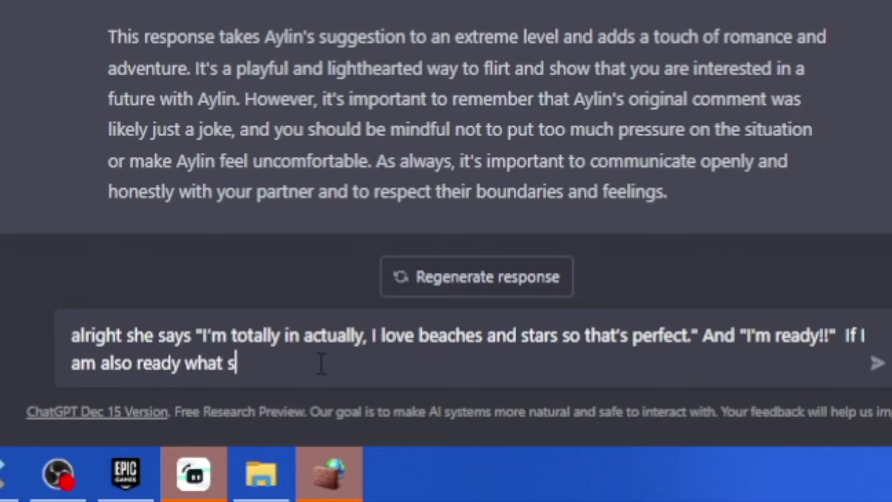
type("hould I say in a ")
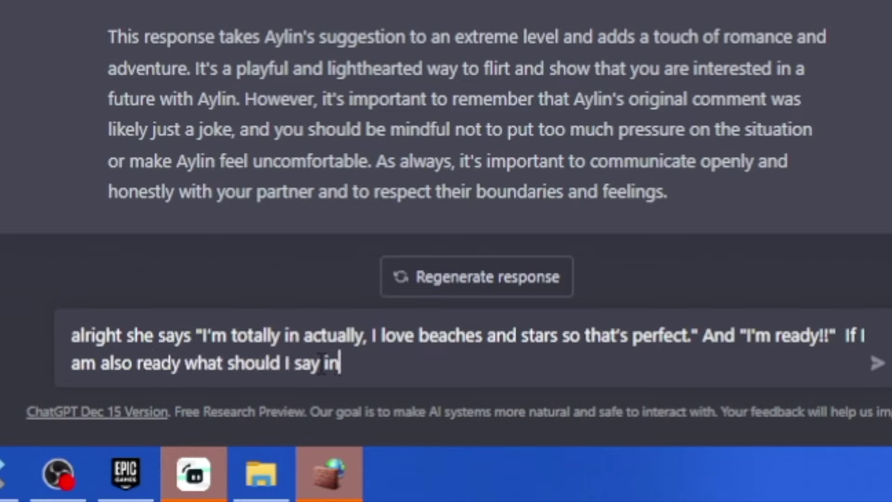
type("sentence")
key("Return")
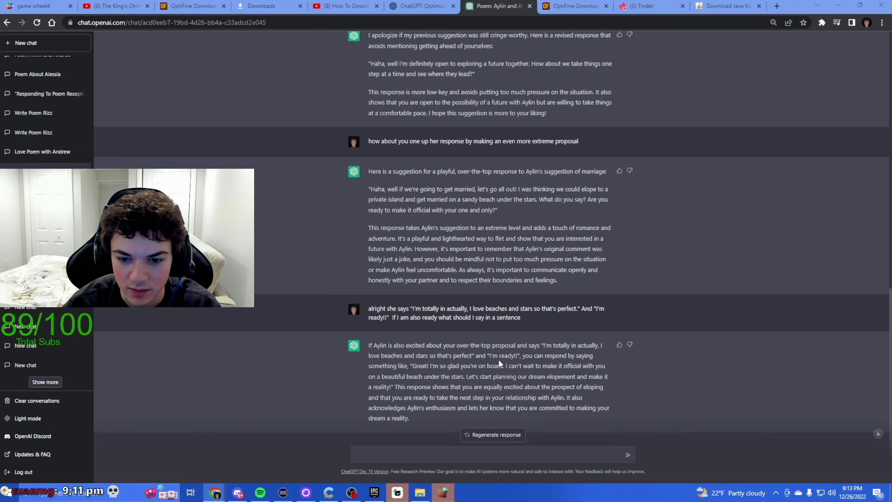
left_click_drag(411, 365, 409, 418)
key("ctrl+c")
left_click(645, 5)
key("ctrl+v")
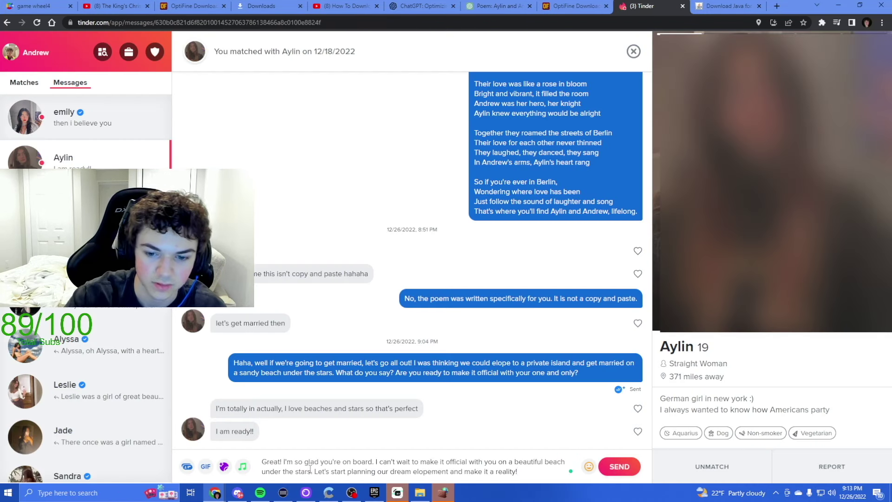
key("Return")
Get a one-sentence question asking Aylin when she's free to elope and send it.
left_click(492, 6)
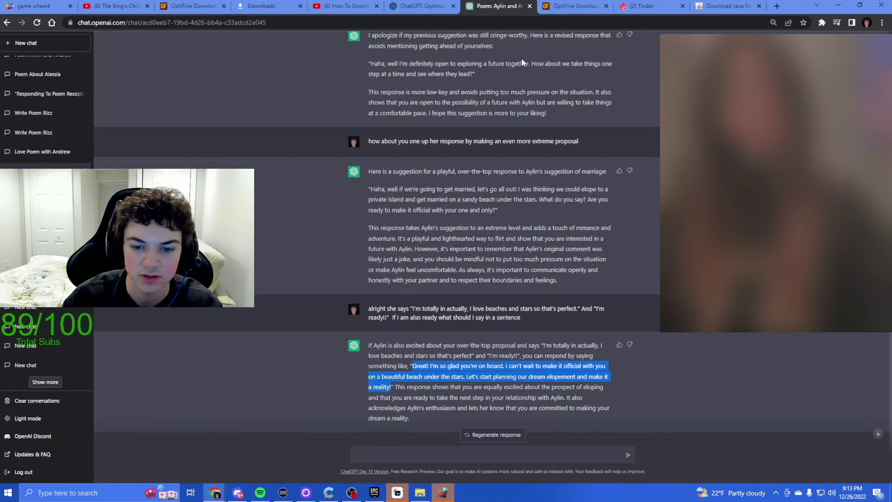
type("Ask her when")
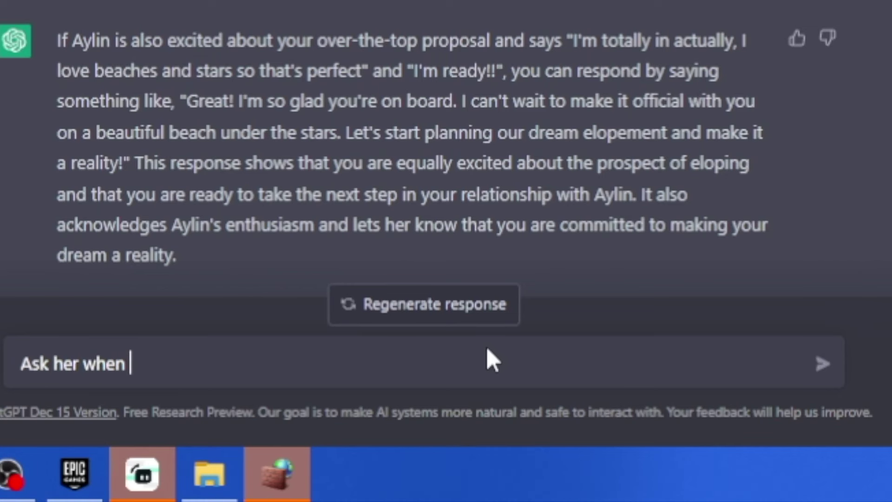
type("he is fre")
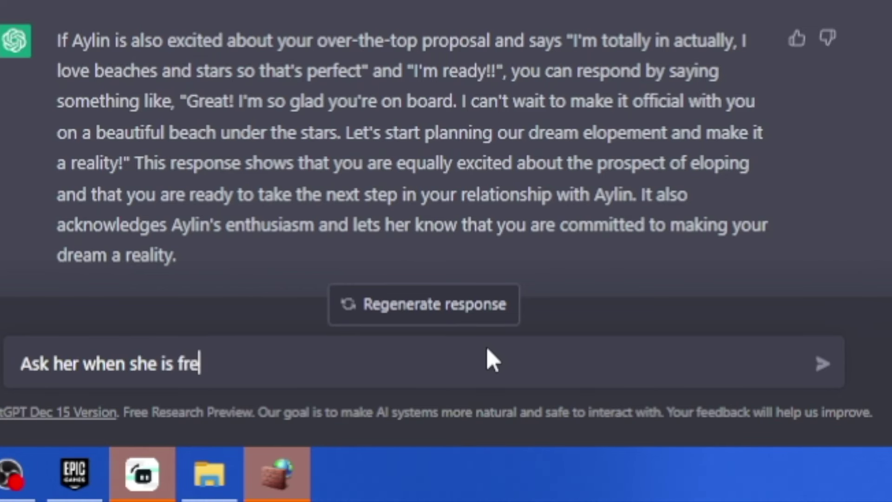
type(" for the weedi")
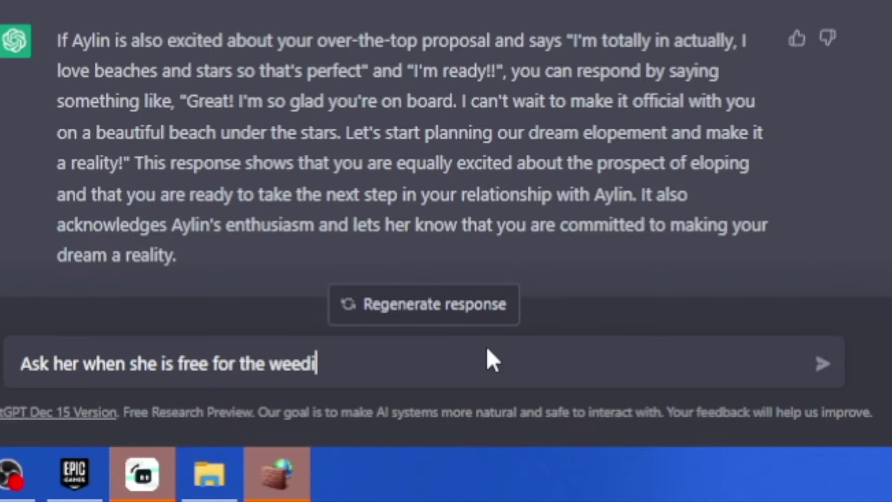
type("ding in a sen")
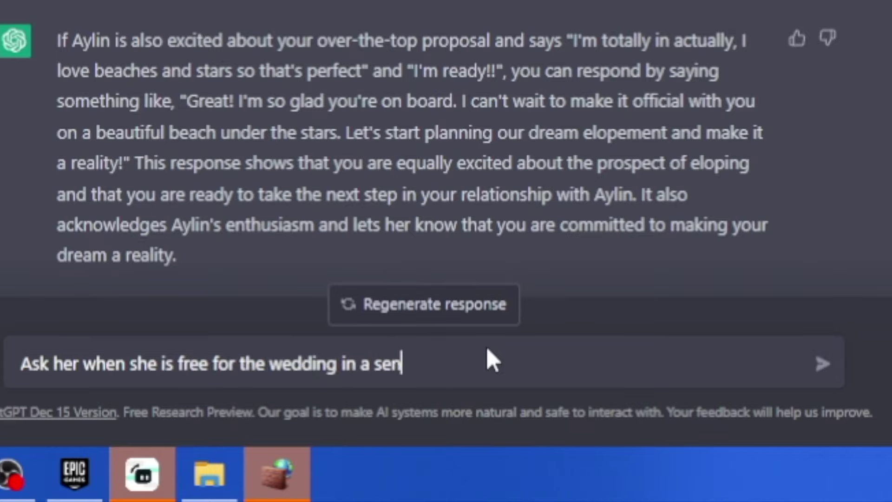
type("tence")
key("Return")
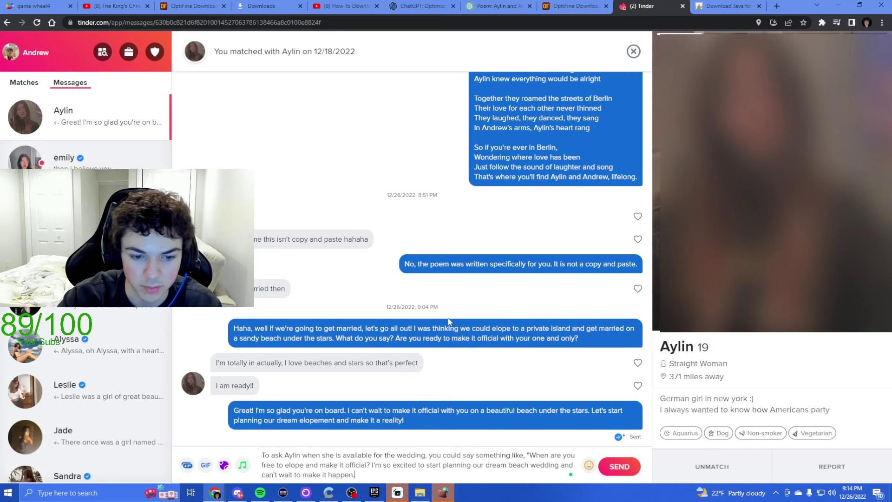
key("Return")
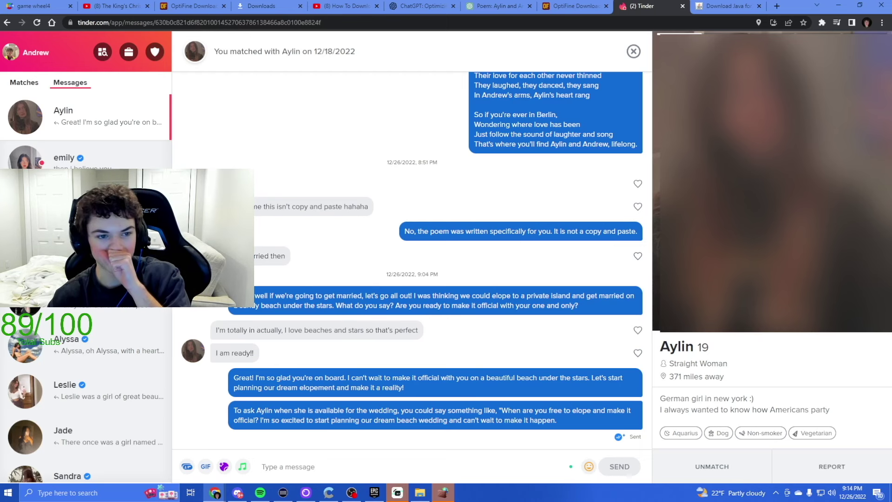
Send Aylin 'oh shoot idk why it typed that' and 'my phone is glitching', then bring up Dina's chat.
left_click(92, 167)
scroll(448, 228, "up", 5)
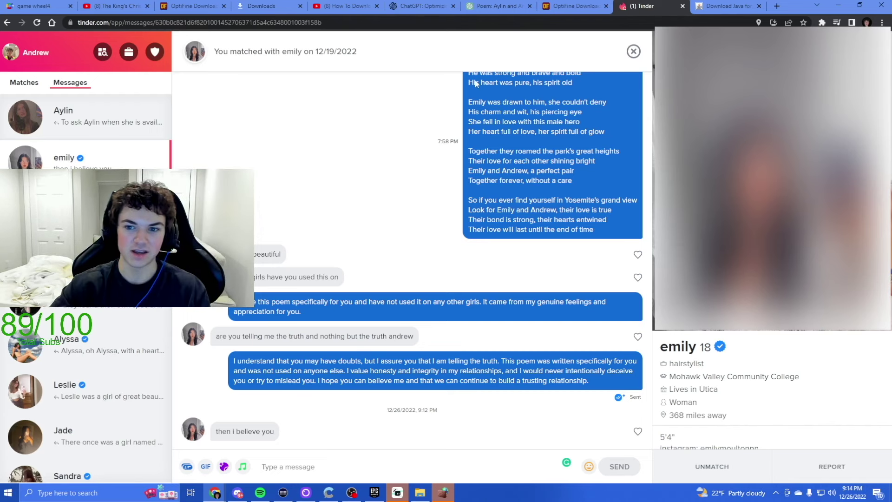
left_click(493, 6)
type("She says she believes me.  Where do I go in a")
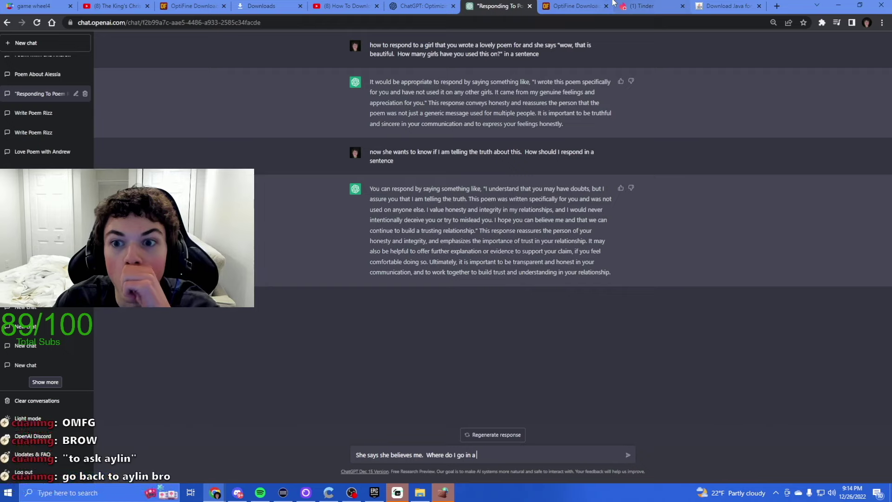
left_click(645, 6)
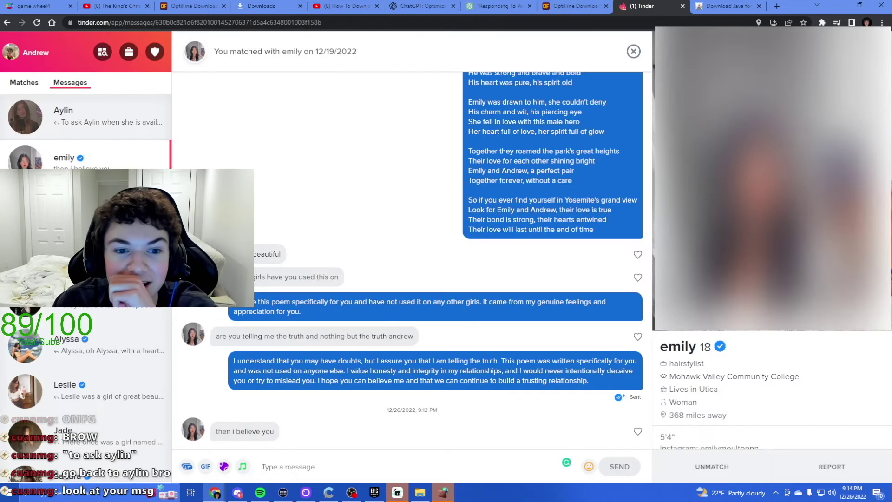
left_click(59, 130)
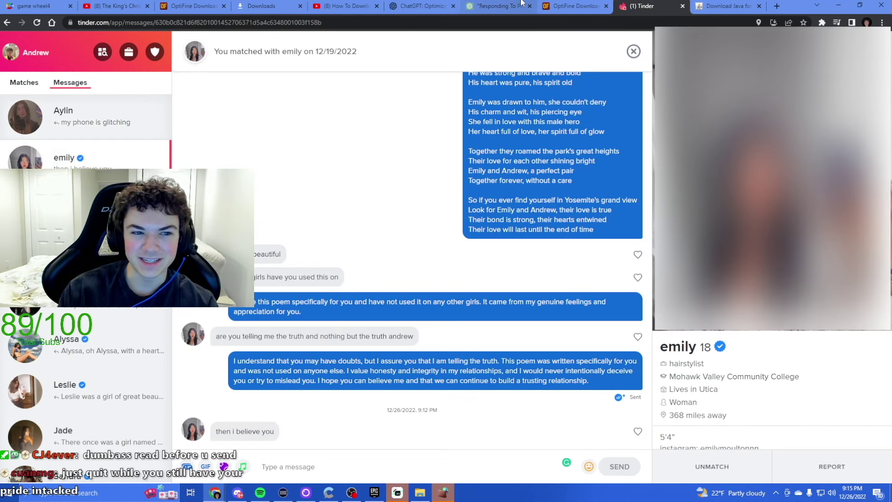
left_click(522, 4)
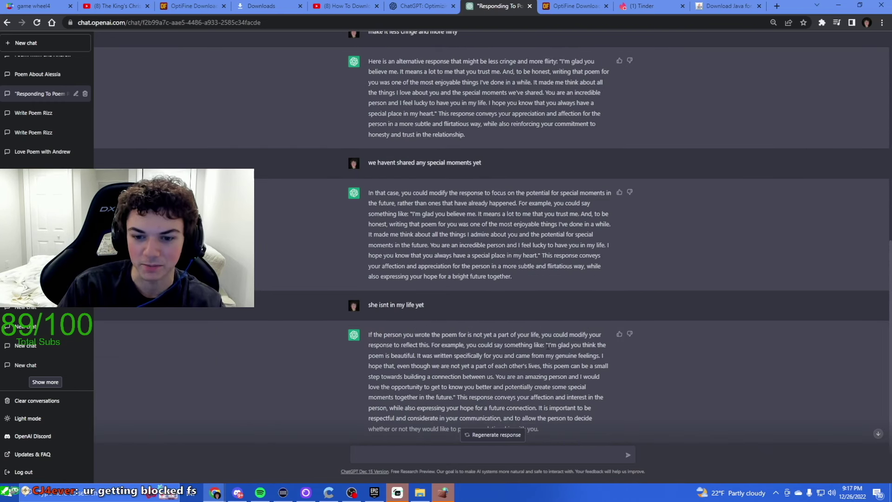
key("Return")
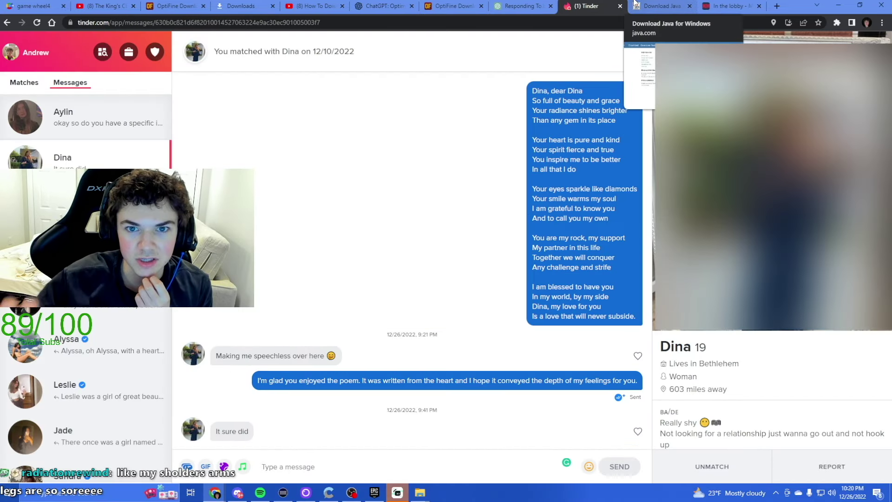
Ask ChatGPT for a flirty one-sentence response to Dina's 'it sure did'.
left_click(520, 6)
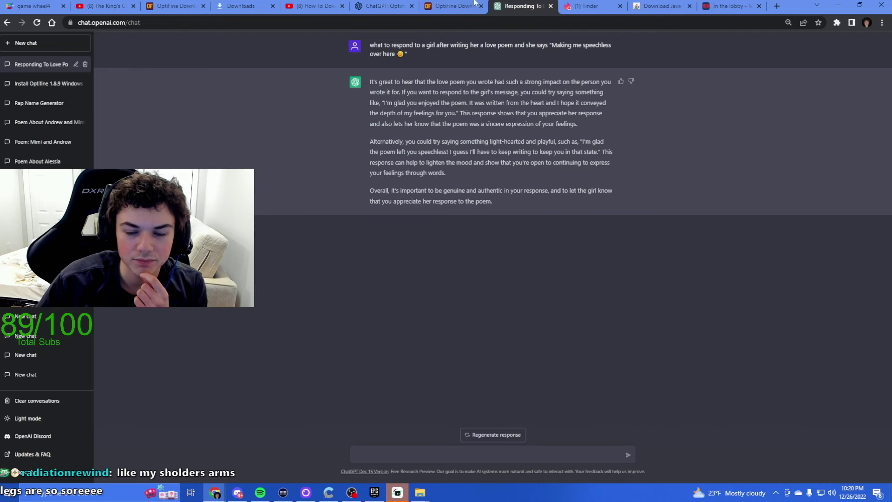
left_click(590, 6)
left_click(521, 6)
left_click(464, 449)
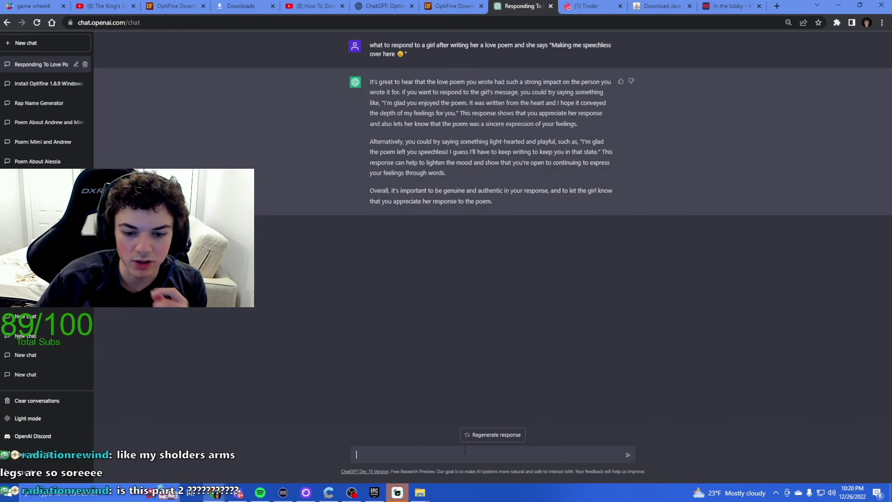
type("how to spic")
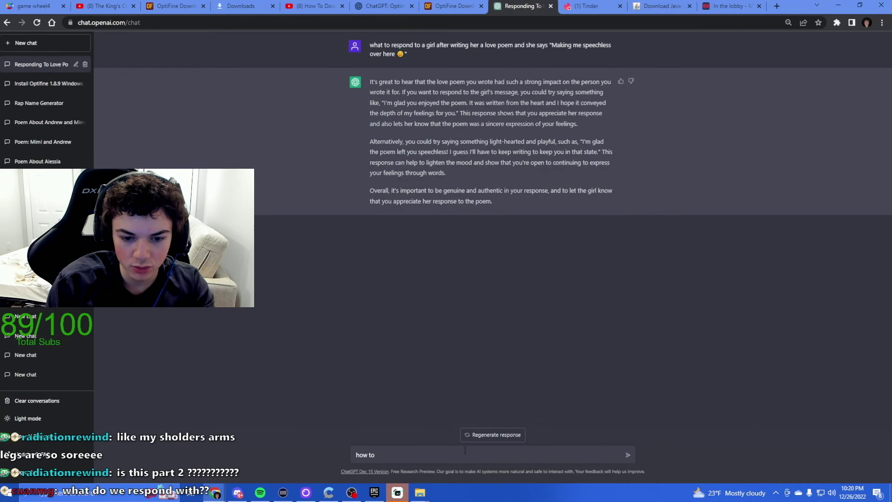
type("e up the ")
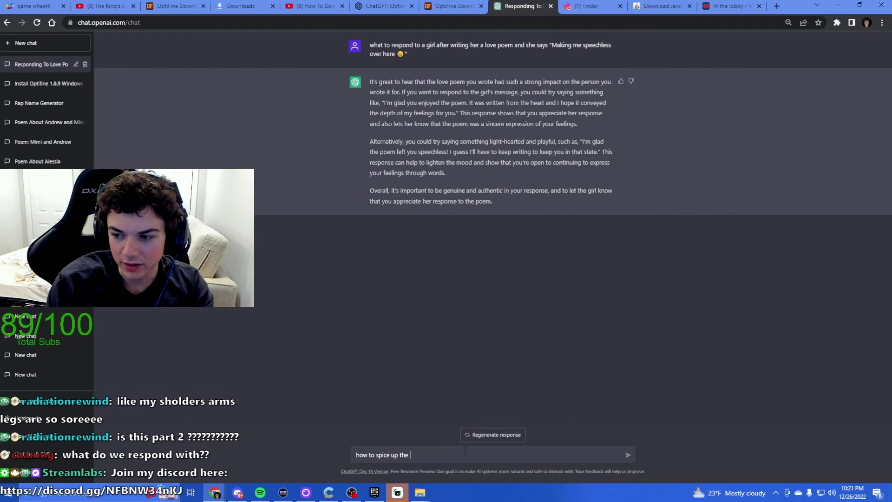
type("conversation because all she w")
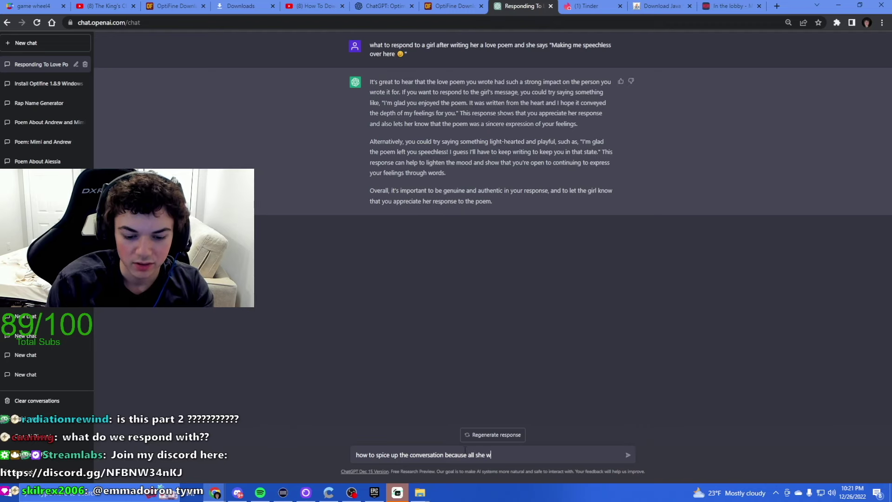
key("BackSpace")
type("said was \"i")
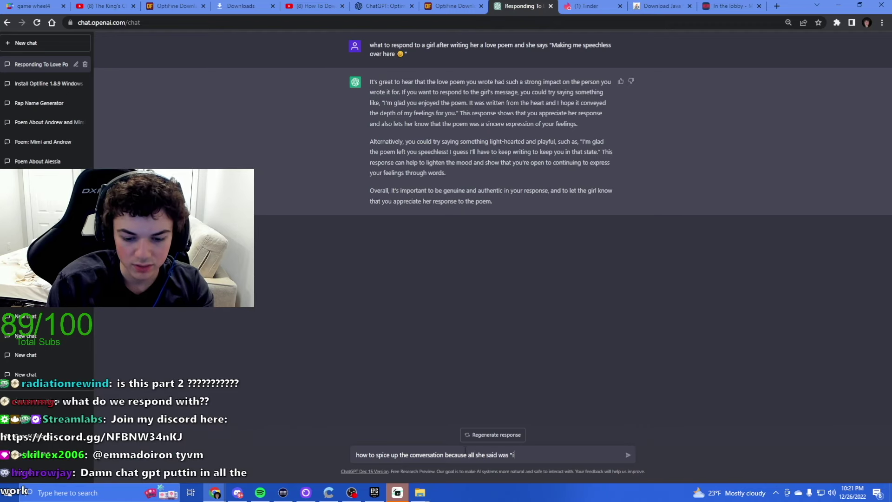
type("t sure did\" in a sentence.  make it flirty.  give me a sentence to respond to her with")
key("Return")
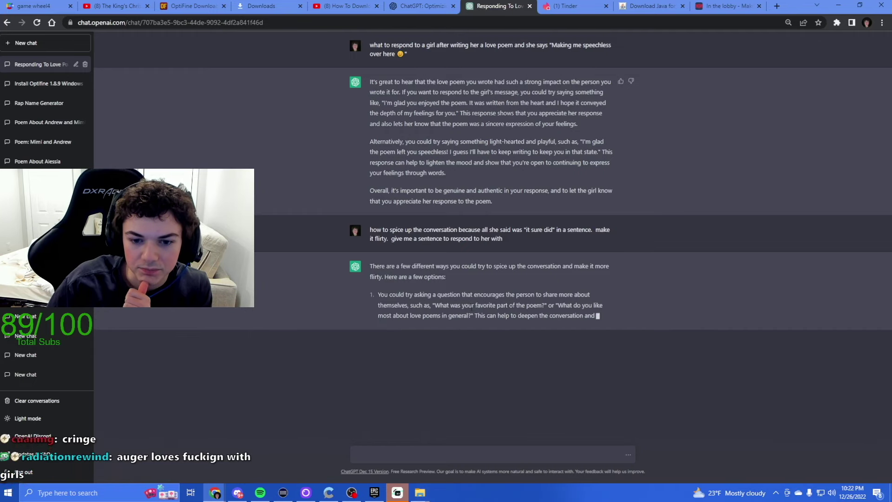
Send Dina ChatGPT's question 'What was your favorite part of the poem?' on Tinder.
left_click(556, 3)
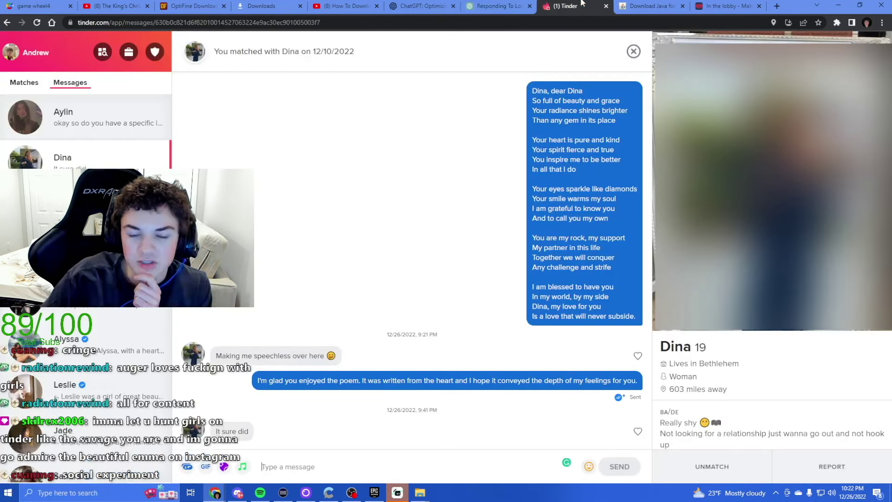
left_click(534, 6)
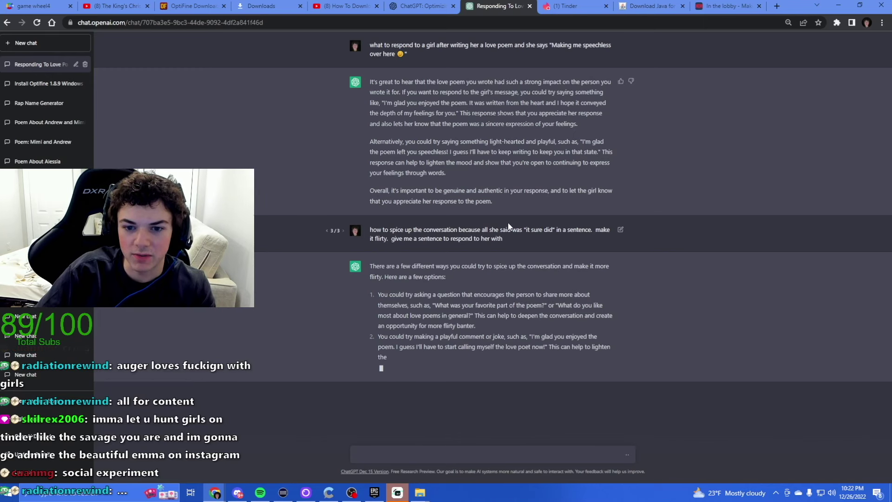
left_click_drag(435, 305, 545, 305)
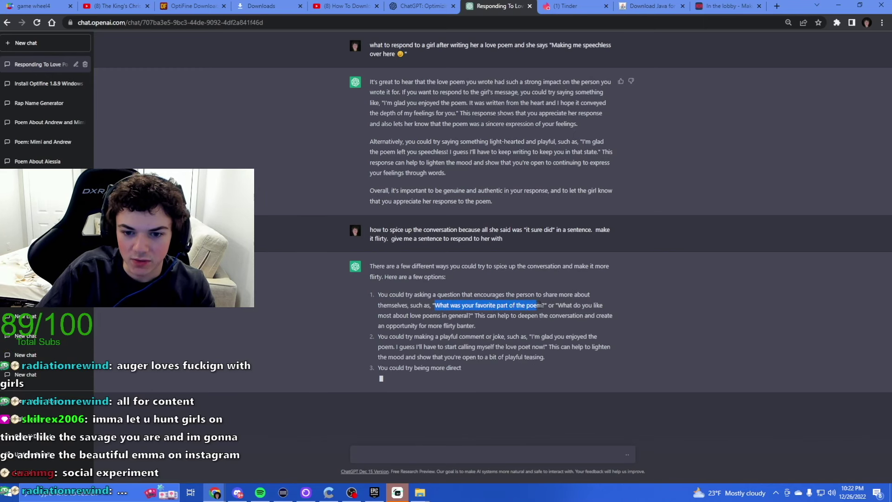
key("ctrl+c")
key("ctrl+Tab")
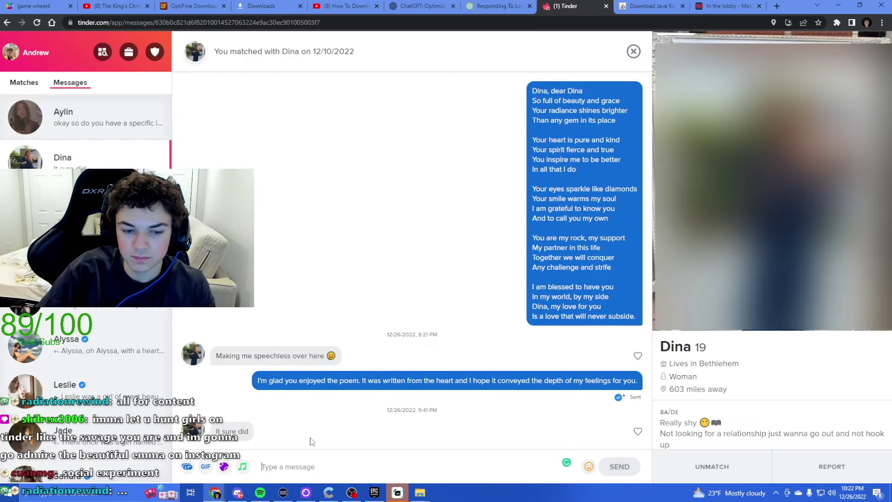
key("ctrl+v")
key("Return")
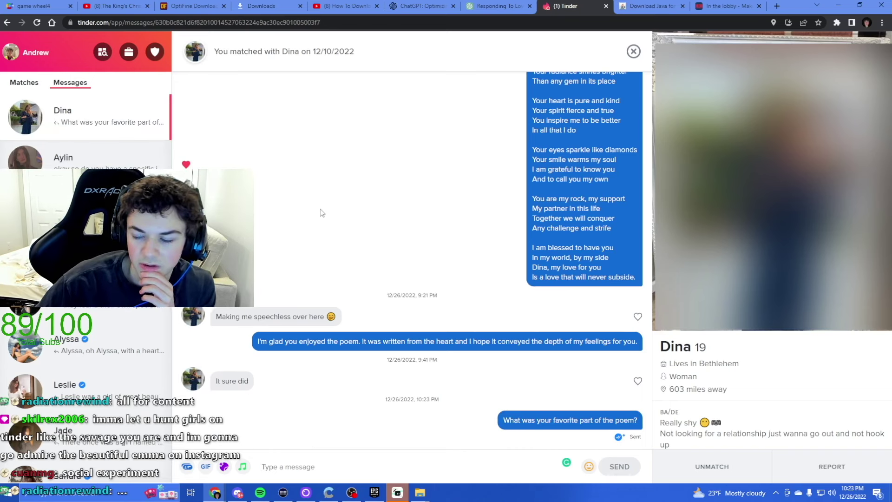
left_click(111, 162)
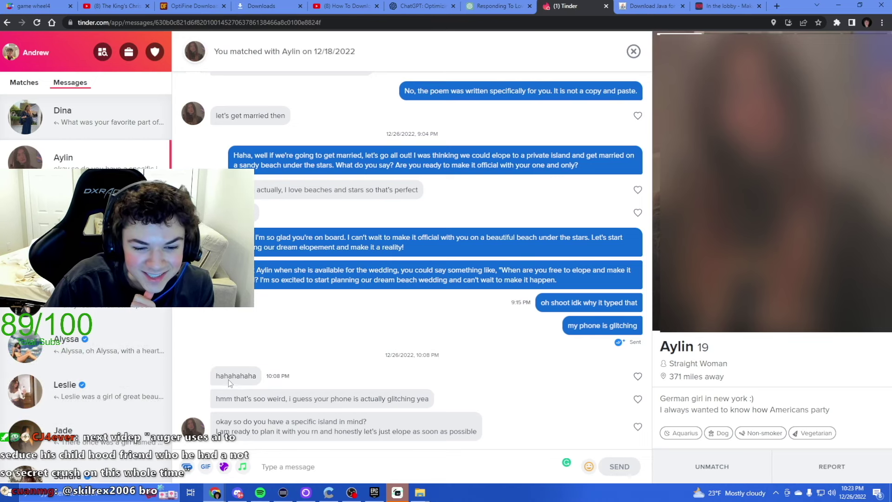
left_click_drag(235, 398, 352, 409)
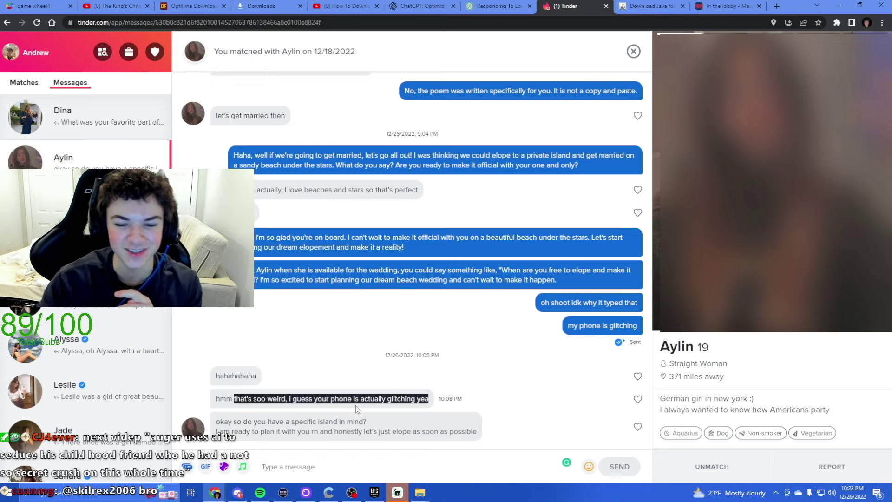
left_click(315, 423)
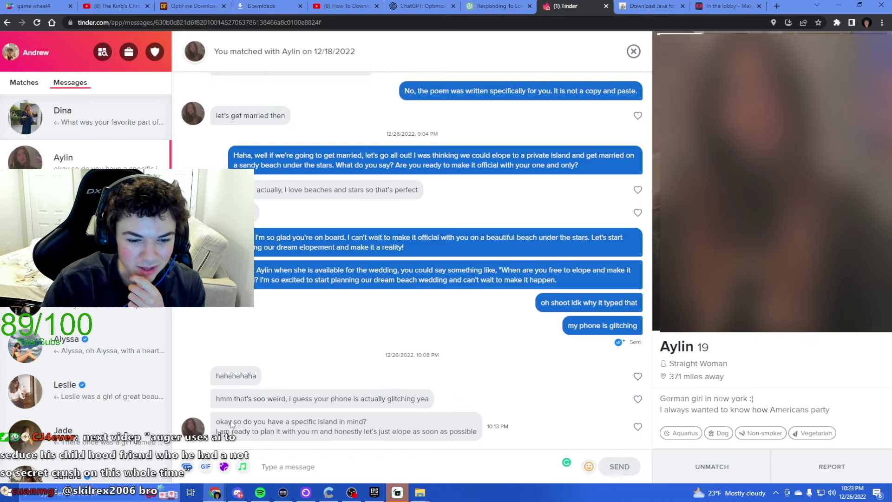
left_click_drag(232, 422, 375, 433)
left_click(390, 436)
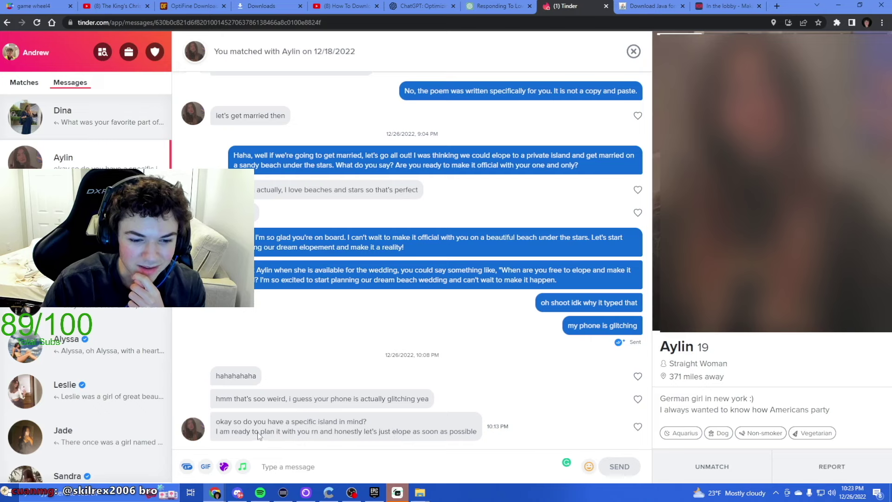
left_click_drag(253, 433, 374, 433)
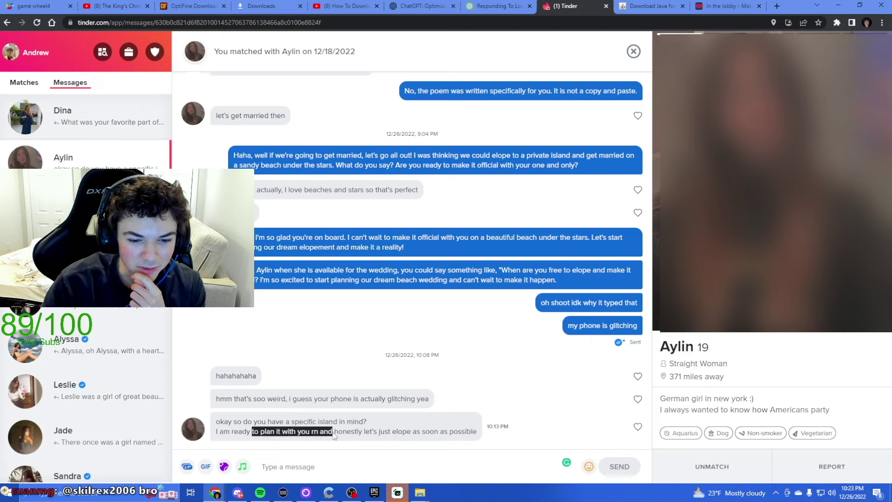
left_click(388, 437)
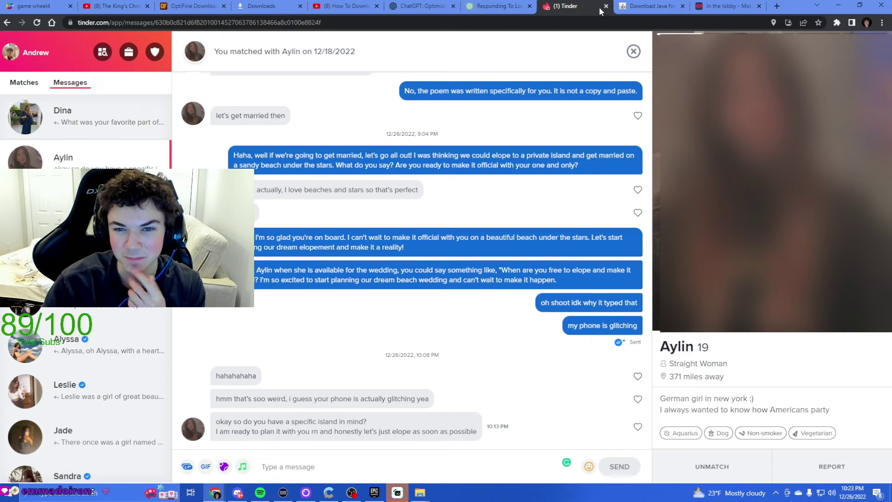
Get ChatGPT's 'no specific island in mind, open to suggestions' reply and bring it to Aylin's chat.
left_click(512, 3)
type("How should I re")
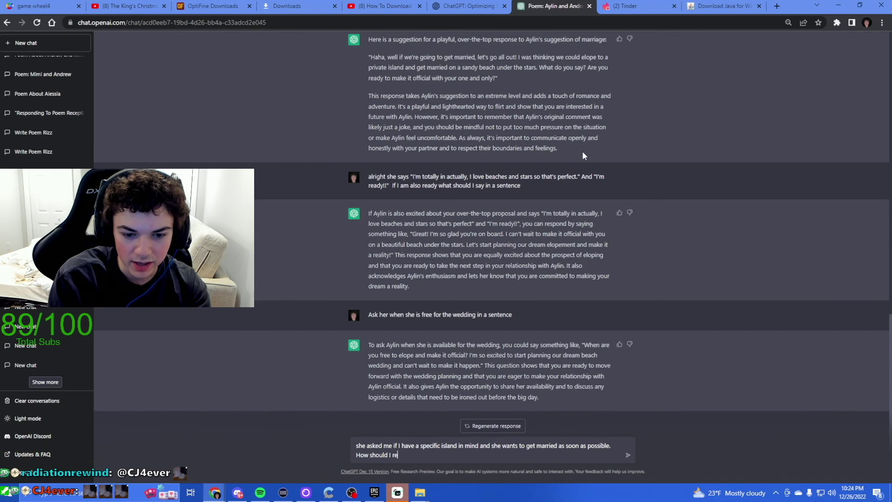
type("nd in a ")
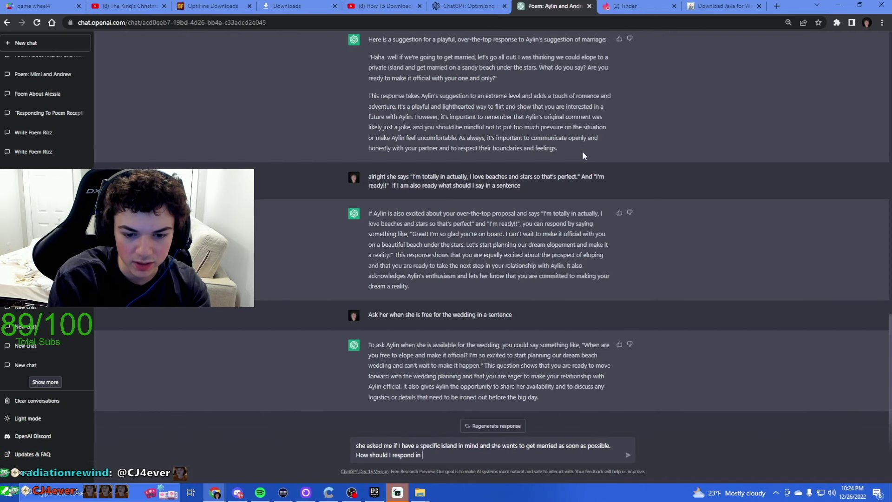
type("sente")
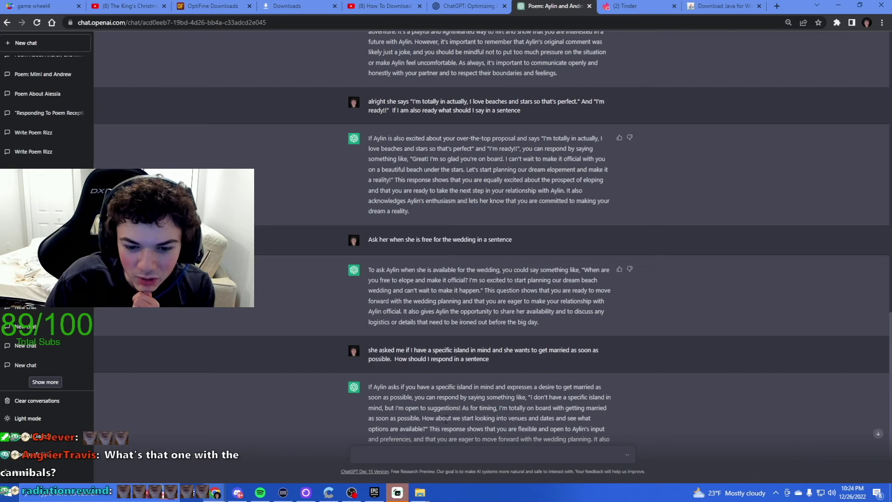
scroll(538, 407, "down", 1)
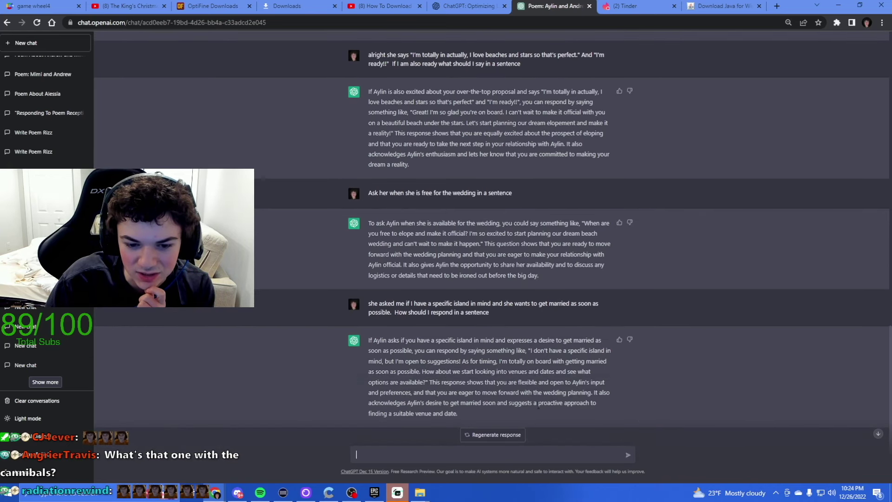
left_click_drag(531, 350, 424, 384)
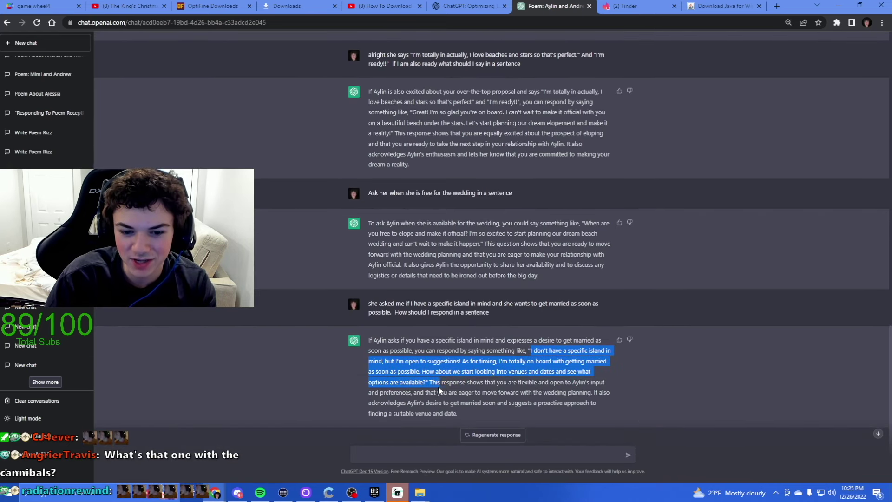
key("ctrl+Tab")
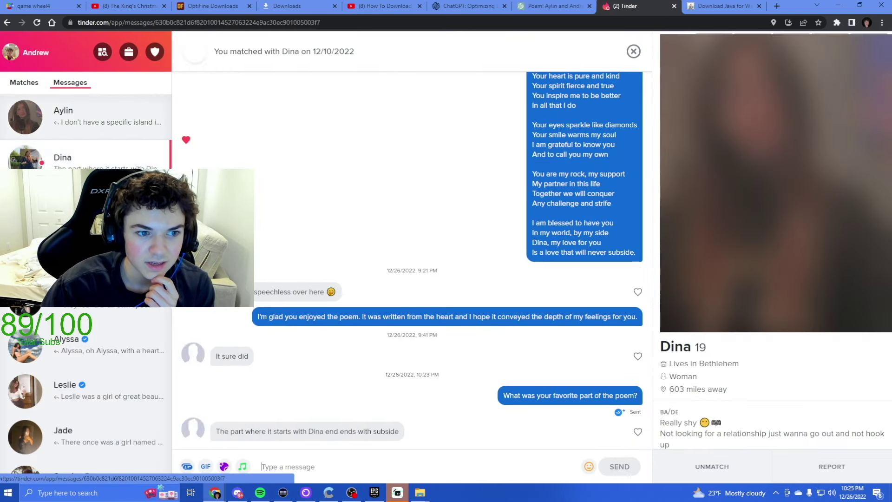
left_click(98, 157)
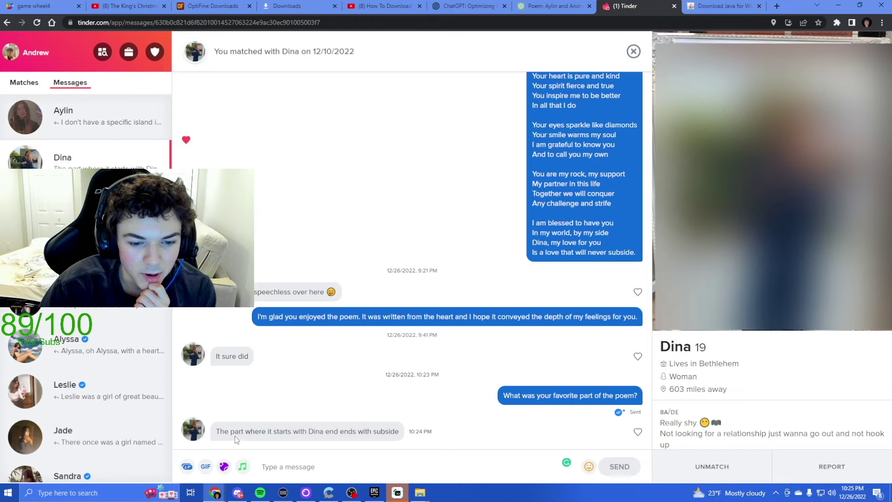
left_click_drag(235, 436, 315, 439)
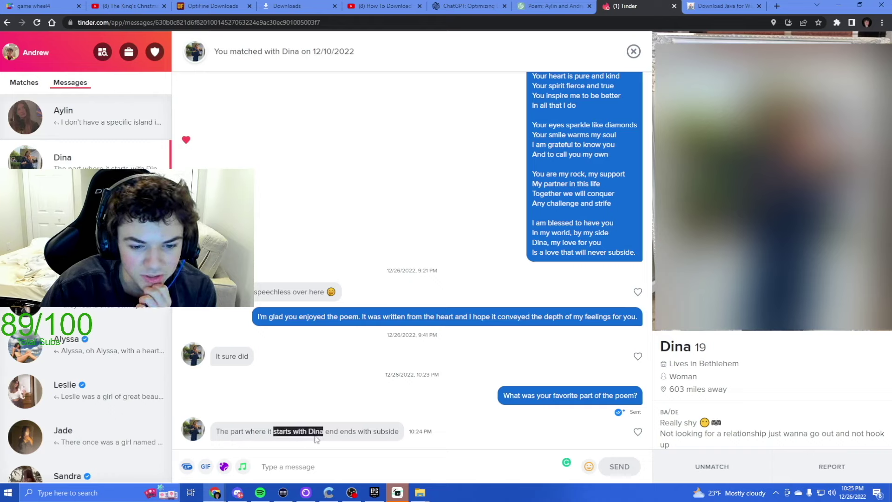
left_click(315, 439)
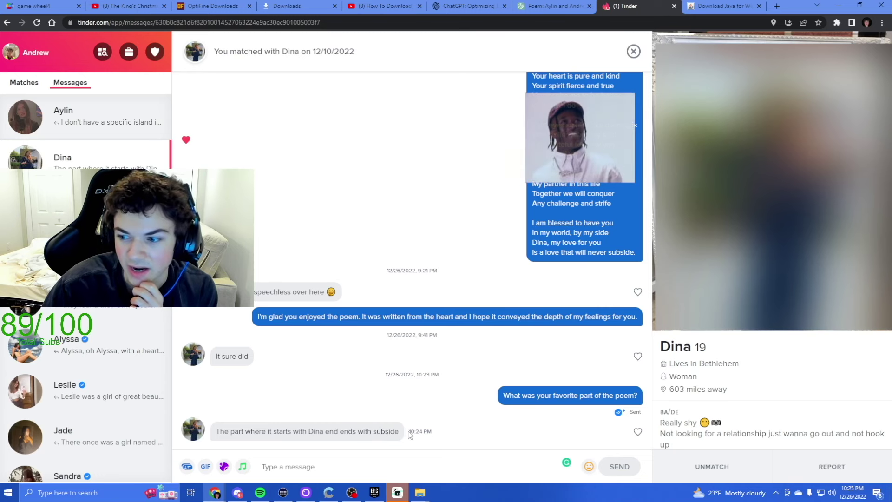
scroll(548, 106, "up", 2)
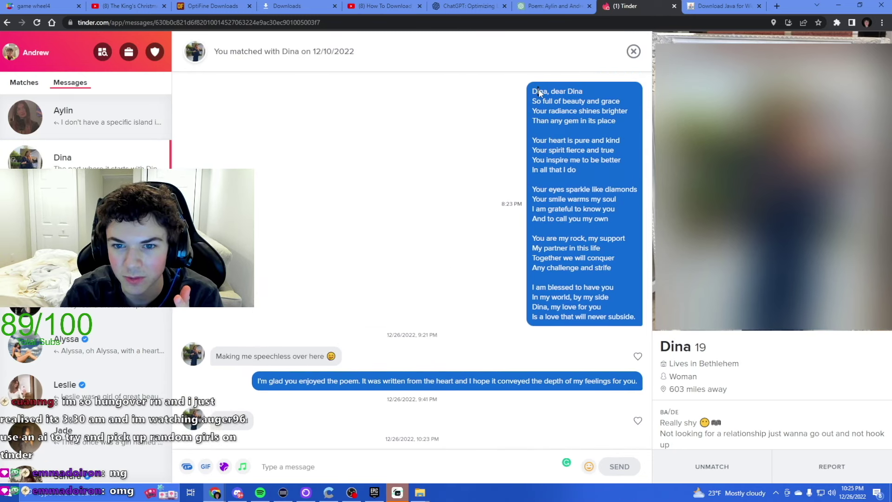
scroll(590, 269, "down", 1)
scroll(371, 286, "down", 1)
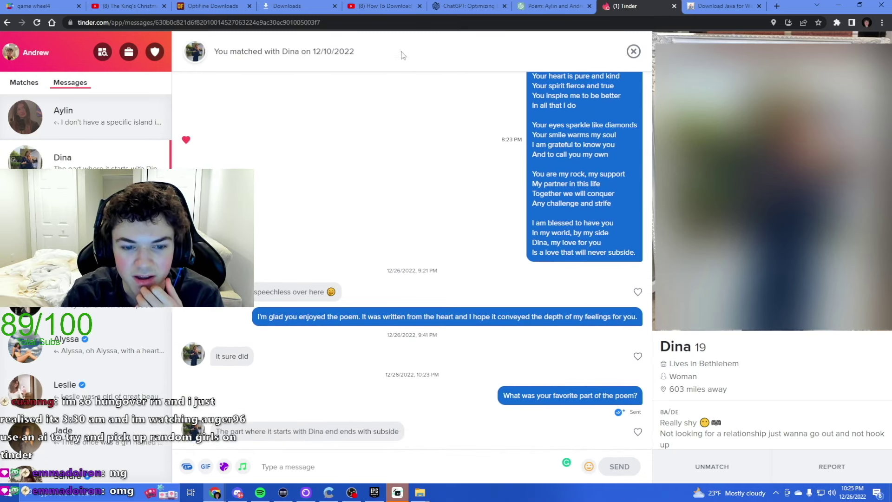
left_click(552, 6)
Get ChatGPT's flirtier 'so glad you enjoyed the entire poem' reply and take it to Dina's chat.
left_click(490, 455)
type("s")
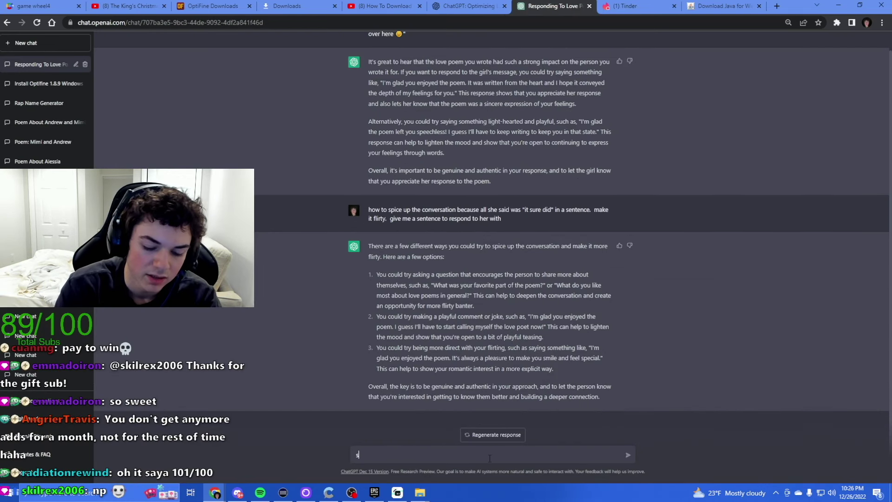
type("he says she ")
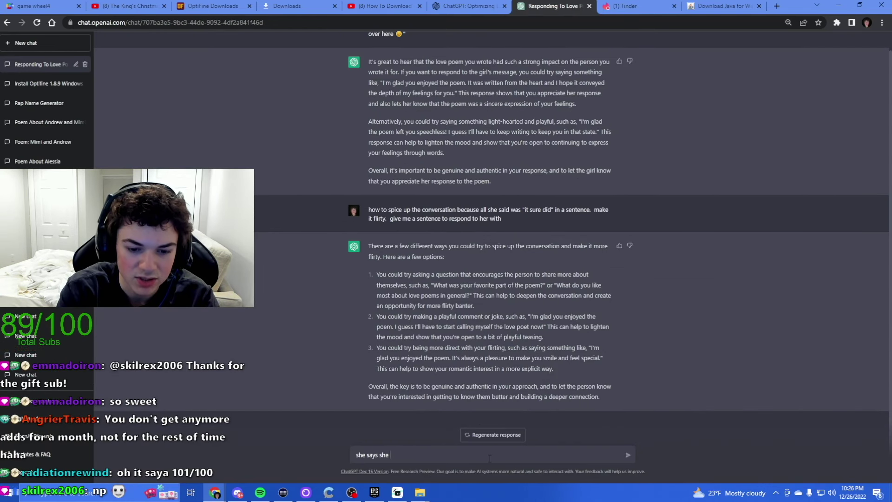
type("tire")
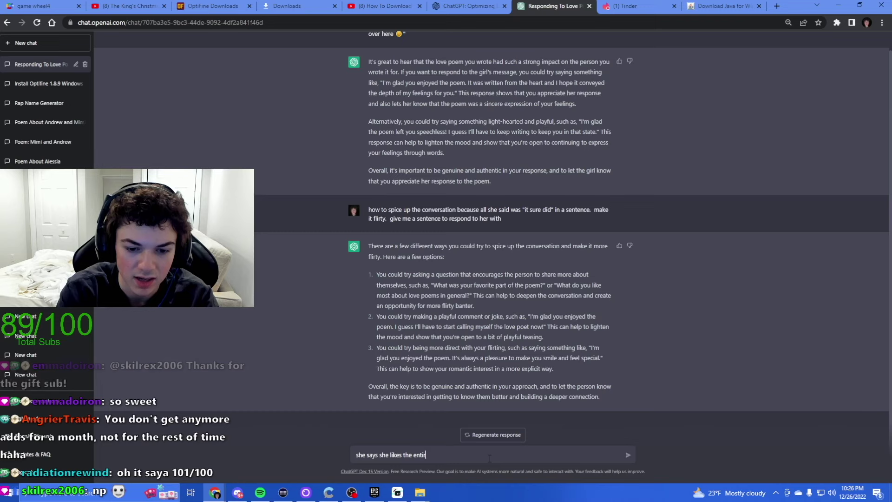
type(" poem.  How should")
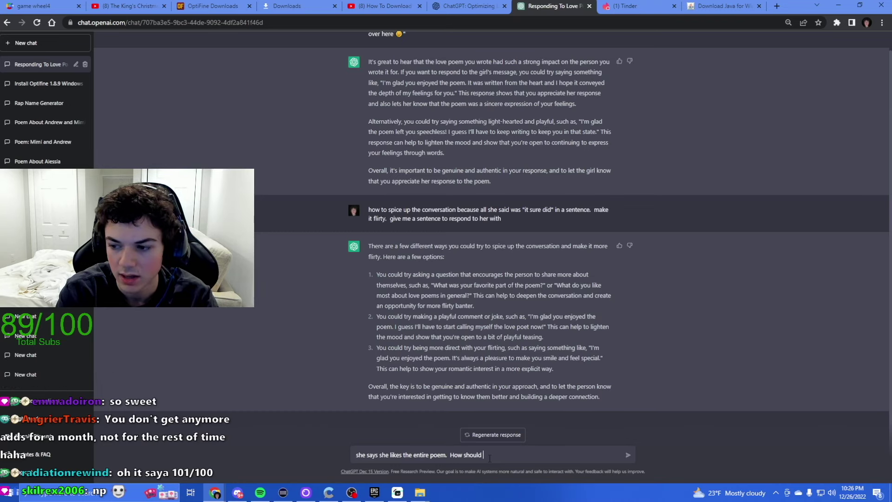
type("I respond in")
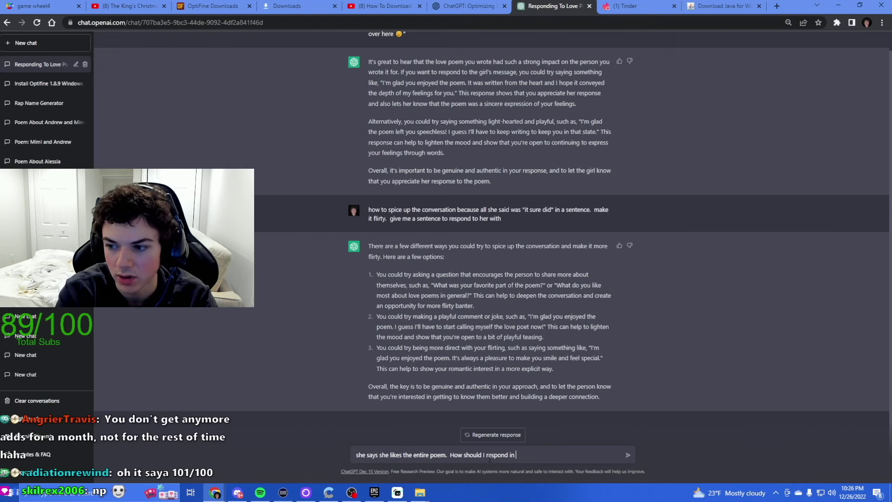
type("se")
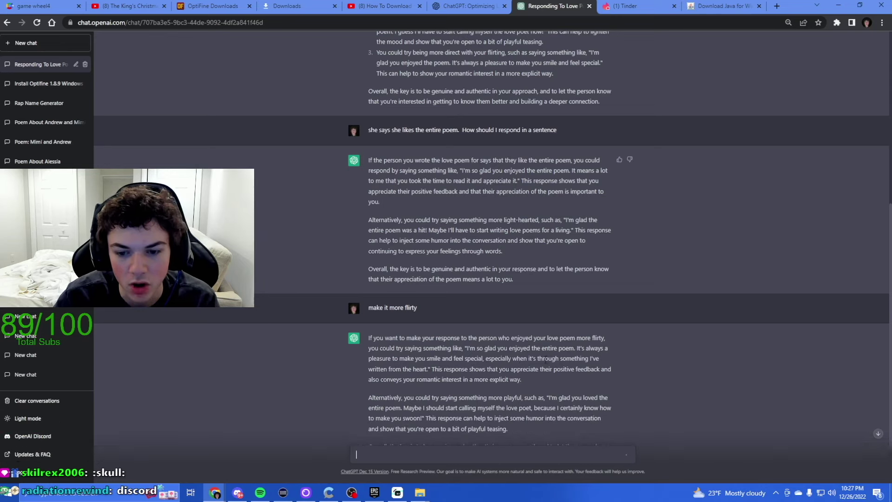
left_click_drag(466, 301, 428, 322)
key("ctrl+c")
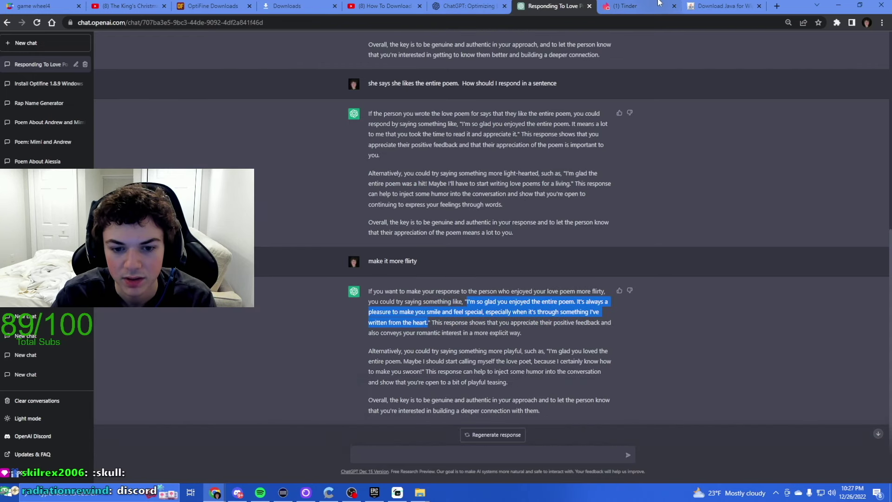
left_click(659, 4)
Paste and send Dina the flirty thank-you for enjoying the poem.
key("ctrl+v")
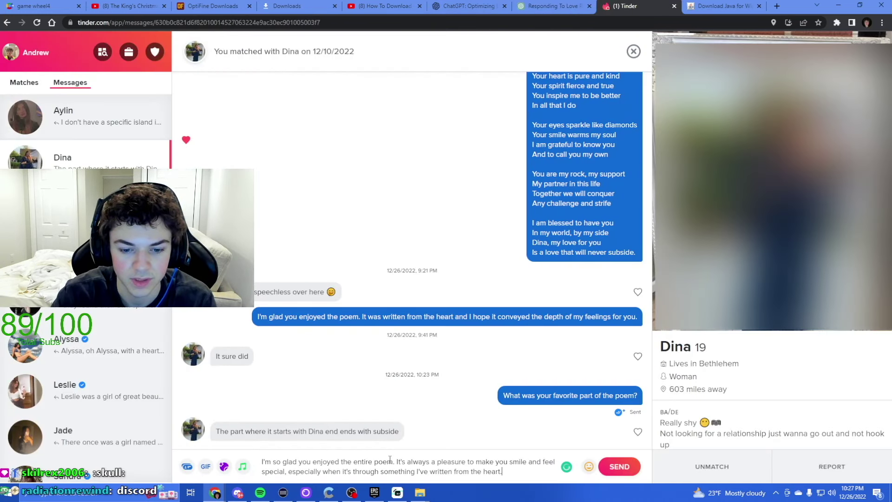
key("Return")
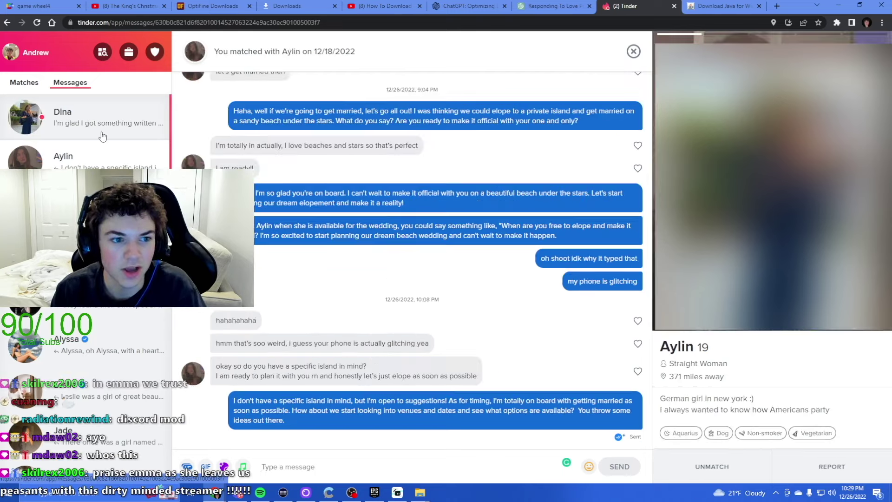
left_click(99, 127)
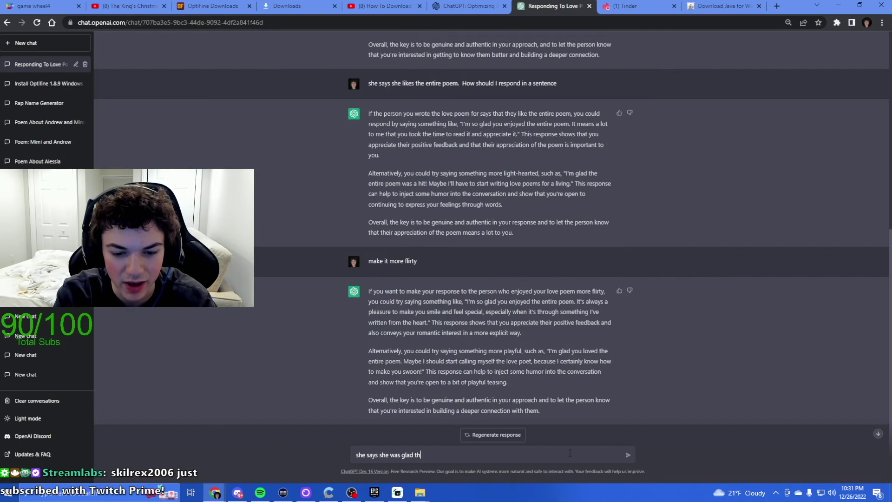
Ask ChatGPT for a play-on-words reply about stealing Dina's heart.
type("at it was written from the heart.  Writ")
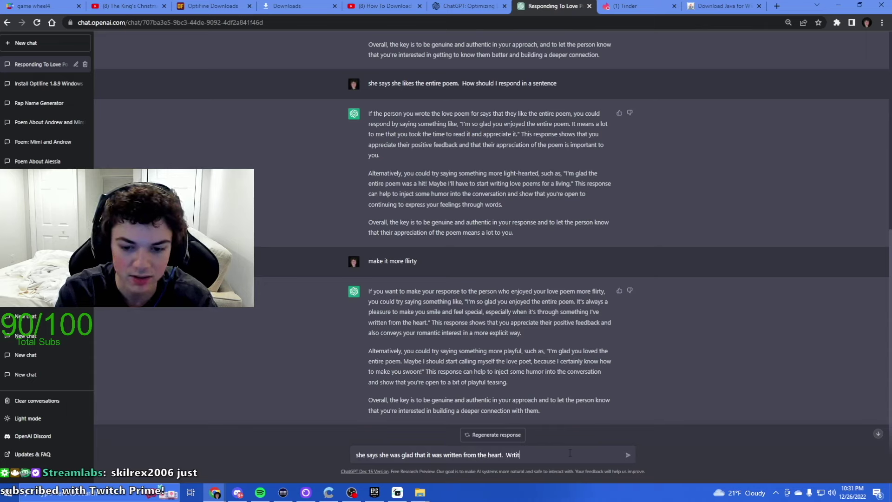
type("e a sentence that uses a play")
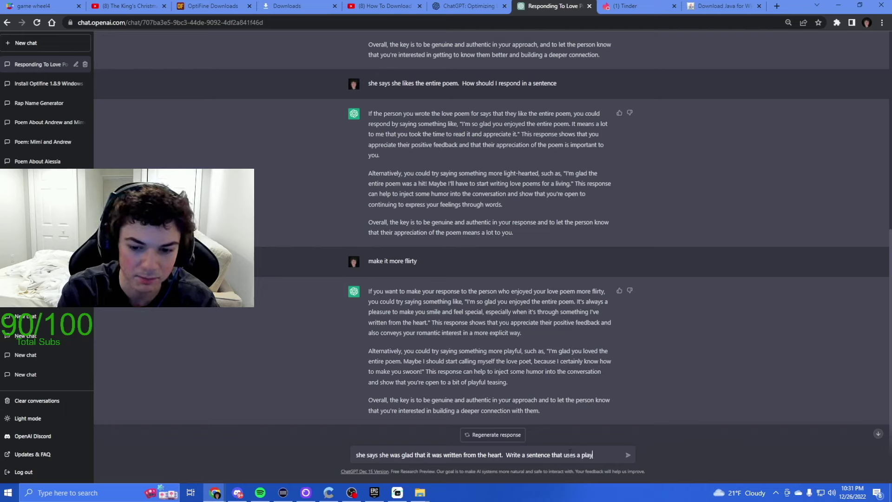
type("about me stealing her heart")
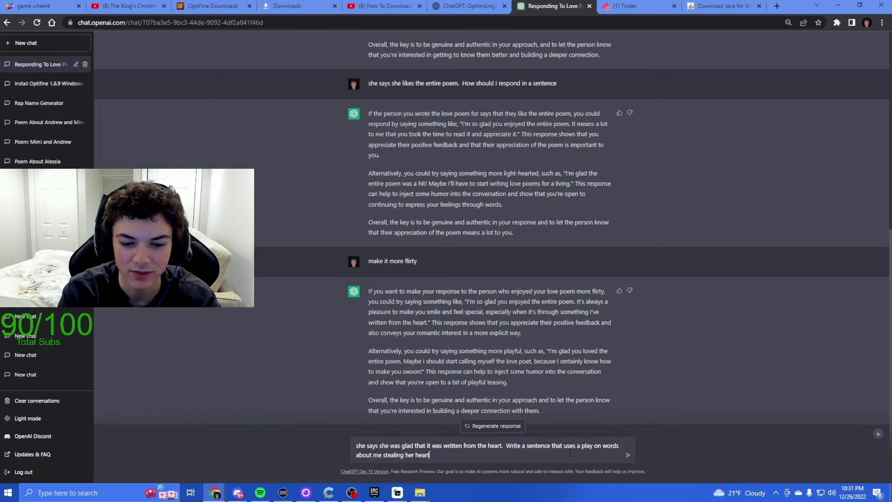
key("Return")
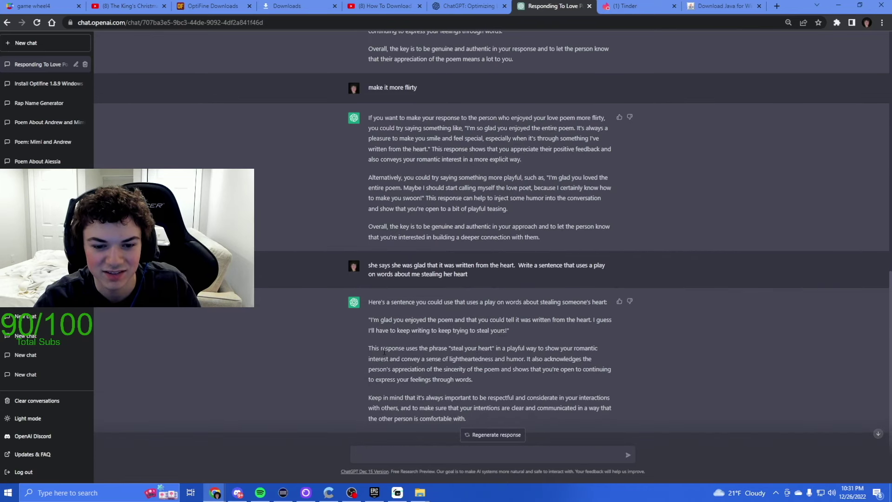
Get a less cringe version and paste the 'keep trying to steal yours' line into Dina's message box.
left_click(502, 452)
type("make is")
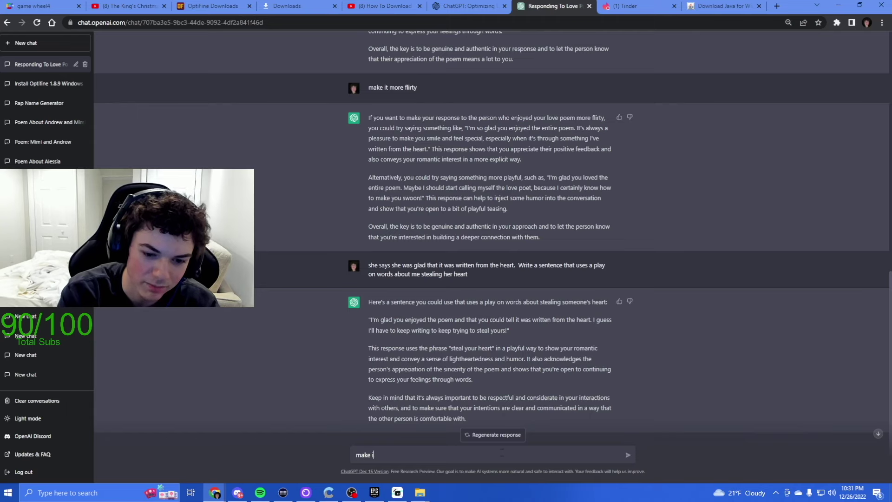
type("ss c")
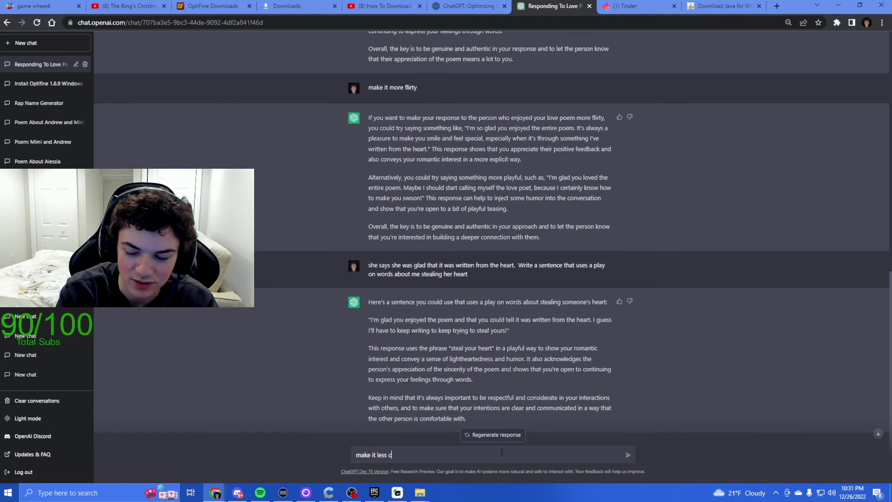
key("Return")
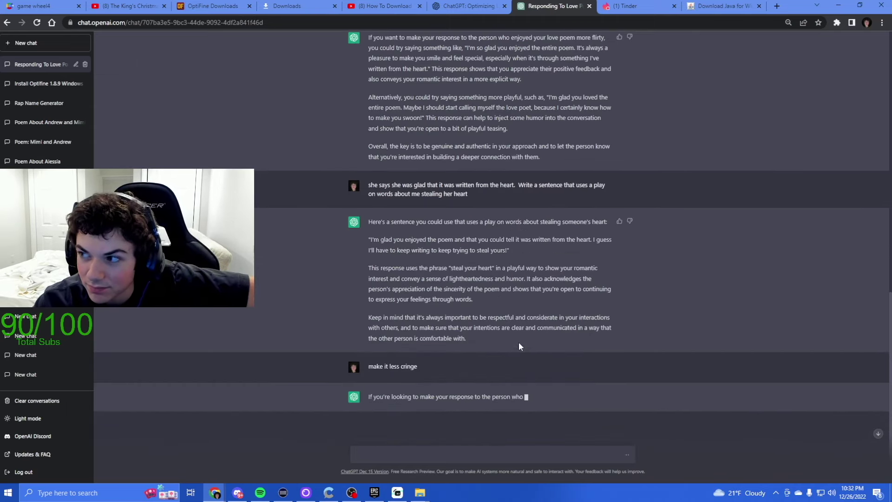
key("ctrl+Tab")
left_click(331, 460)
type("I'm glad you enjoyed the poem and that you could tell it was written from the heart. I guess I'll have to keep writing to keep trying to steal yours!")
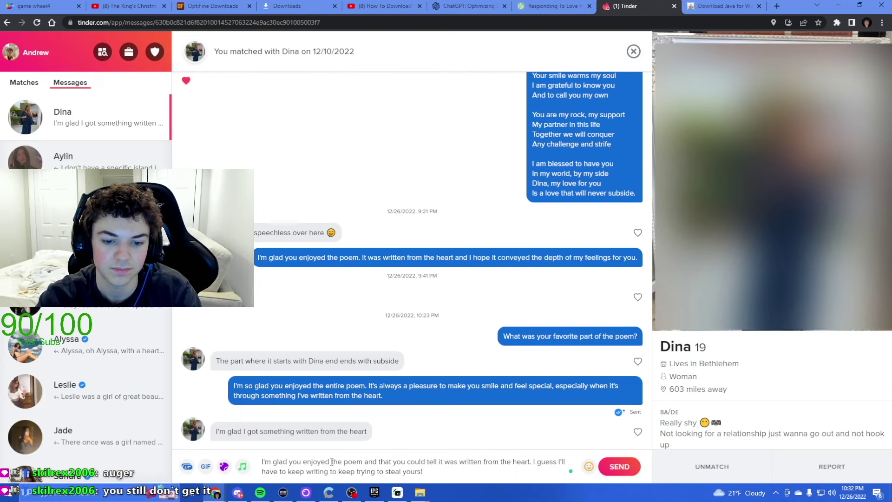
Send Dina the heart-pun reply, followed by 'Do you want another?'.
key("Return")
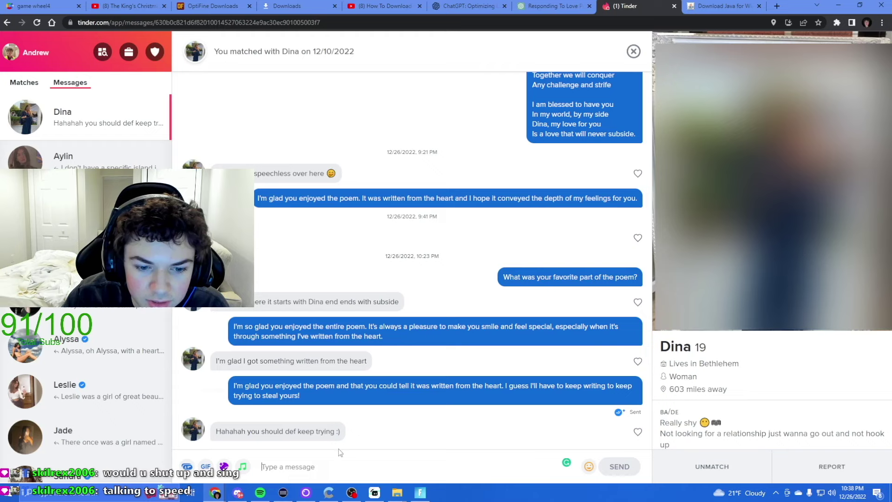
type("Do you ")
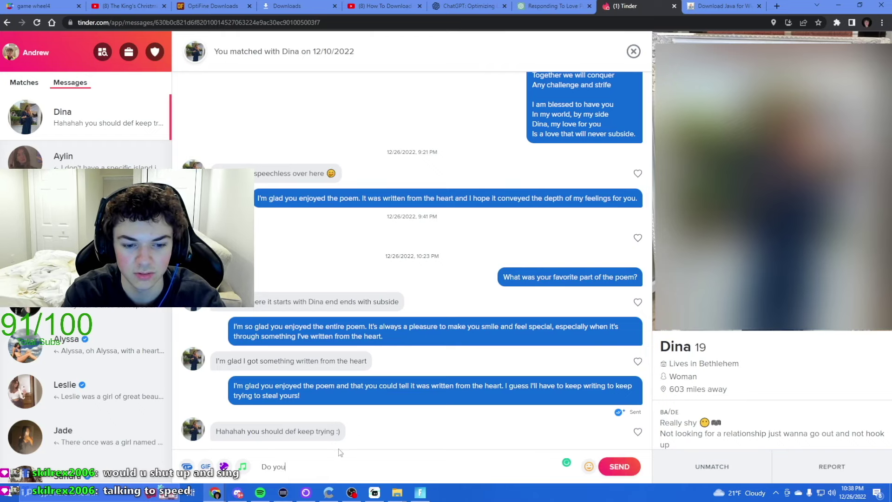
type("want another?")
key("Return")
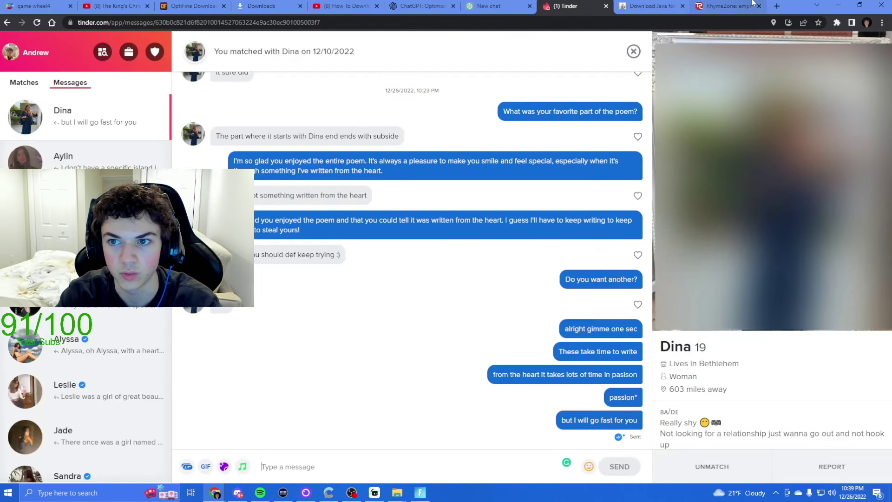
left_click(753, 5)
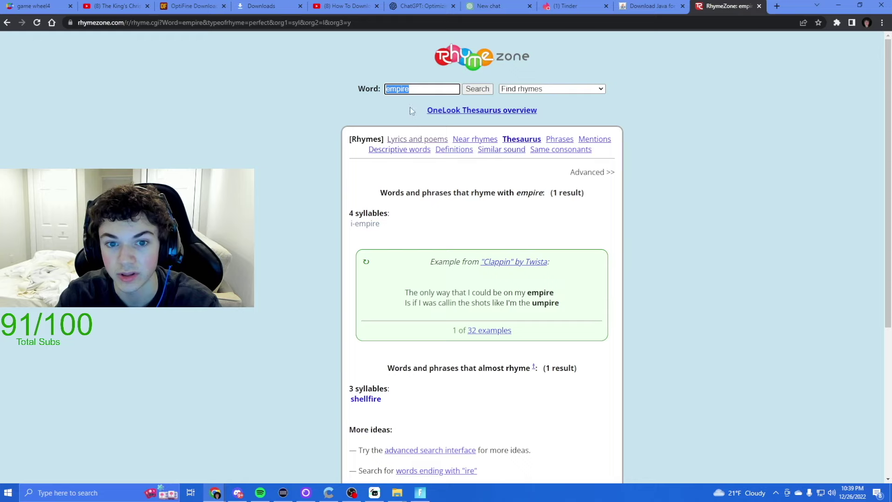
Look up RhymeZone rhymes for 'dina' and scroll through the results.
left_click(411, 89)
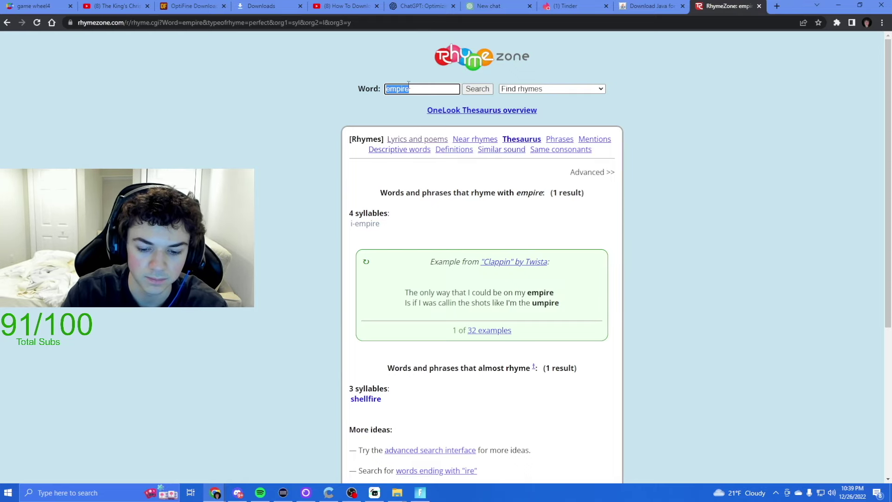
type("dina")
key("Return")
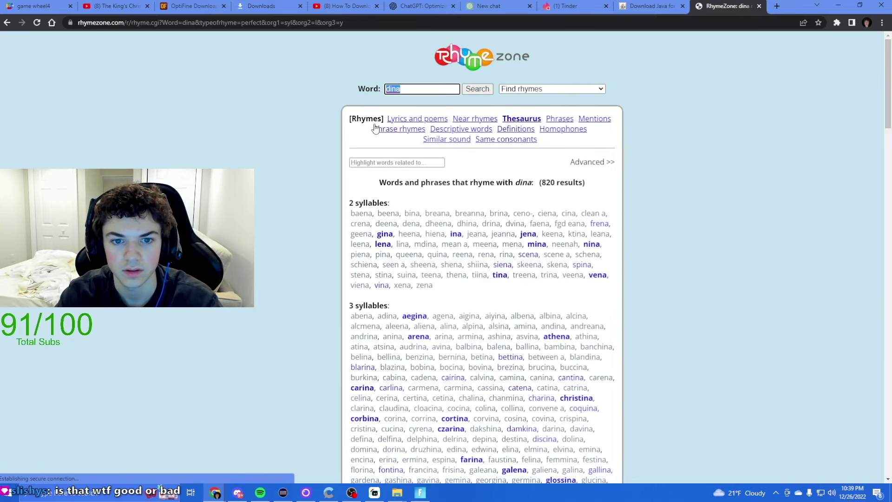
scroll(298, 335, "down", 3)
scroll(297, 336, "down", 1)
scroll(296, 334, "down", 1)
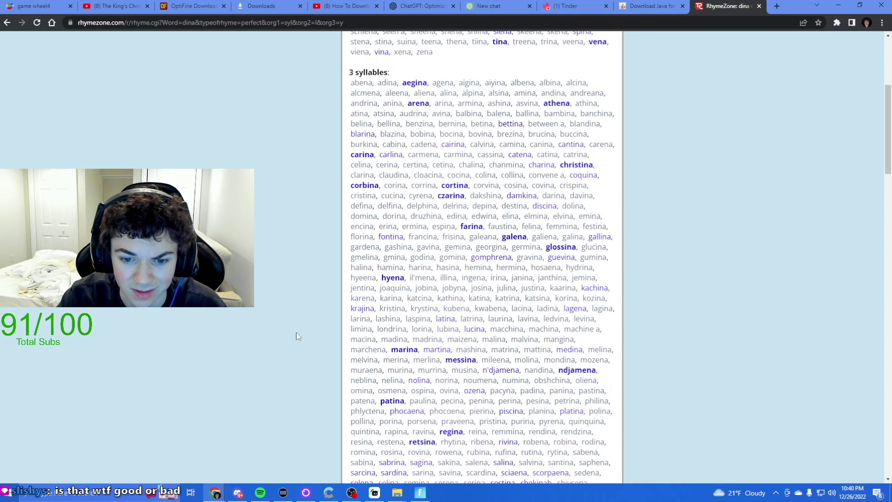
Select 'hyena' from the rhyme list and return to Dina's Tinder chat.
left_click(507, 5)
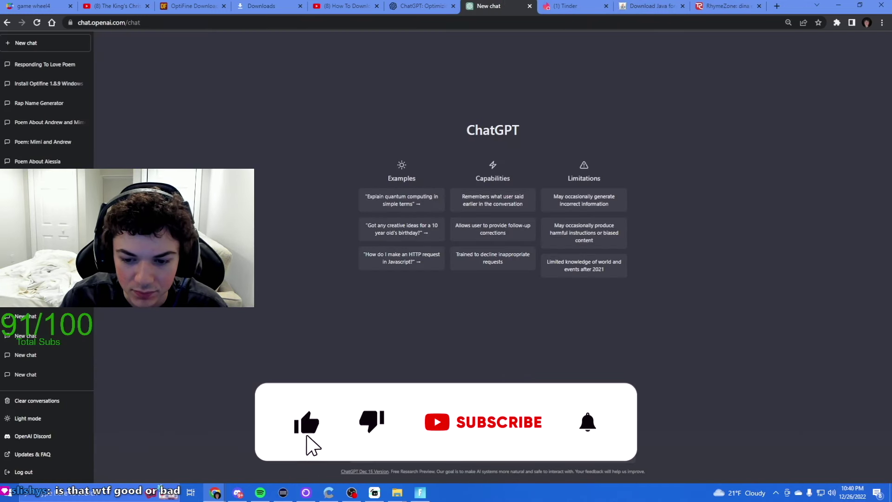
left_click(725, 5)
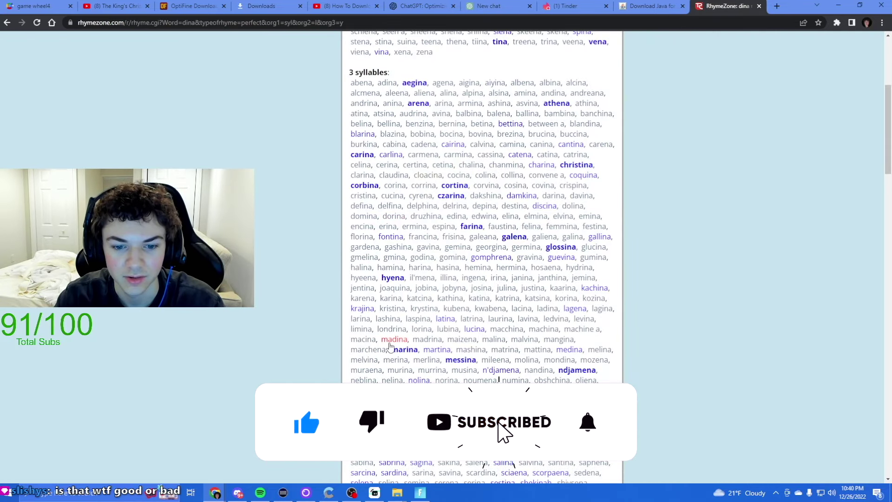
left_click_drag(380, 278, 405, 277)
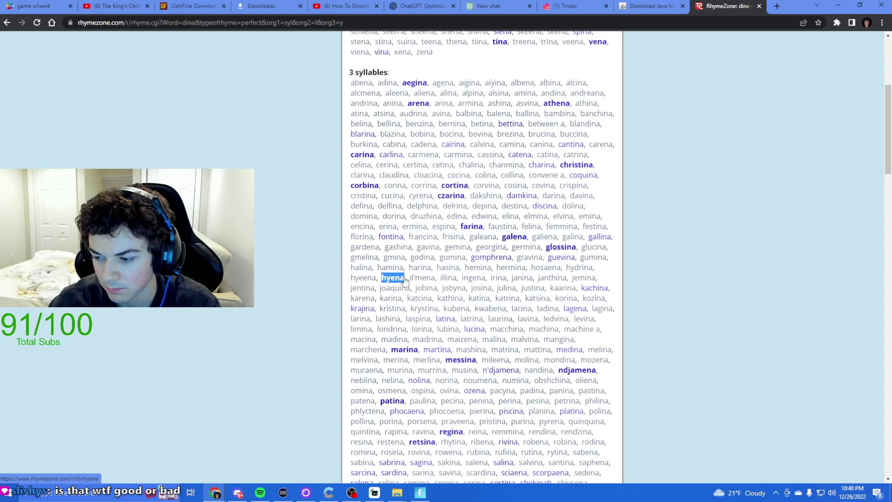
key("ctrl+shift+Tab")
key("ctrl+shift+Tab")
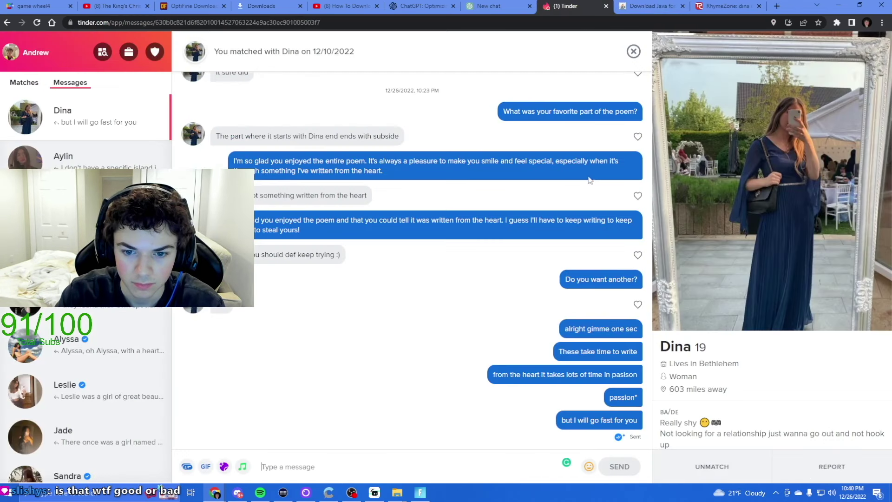
key("ctrl+shift+Tab")
Ask ChatGPT for a poem rhyming Dina with hyena, with a hero saving her.
left_click(610, 446)
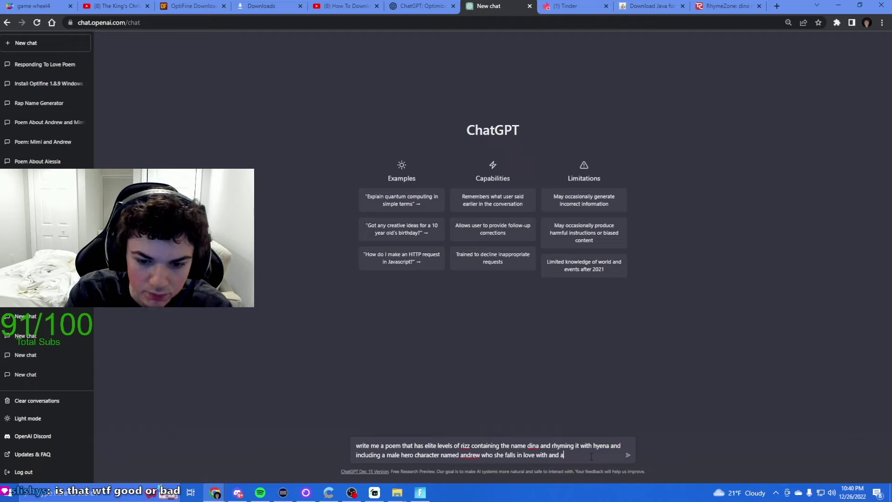
type("fro")
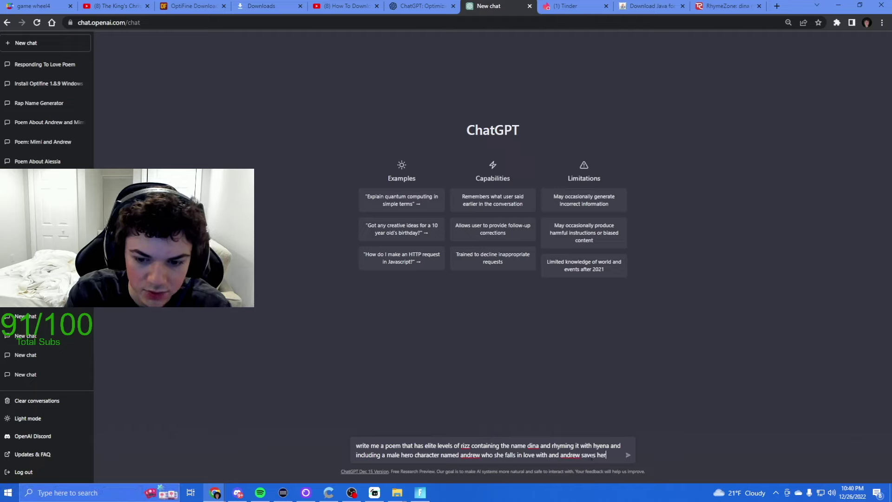
type("m the hyena")
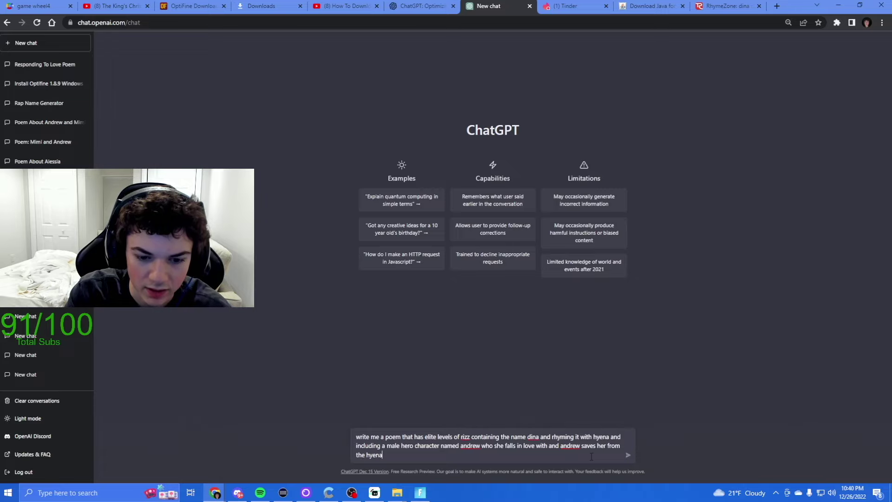
key("Return")
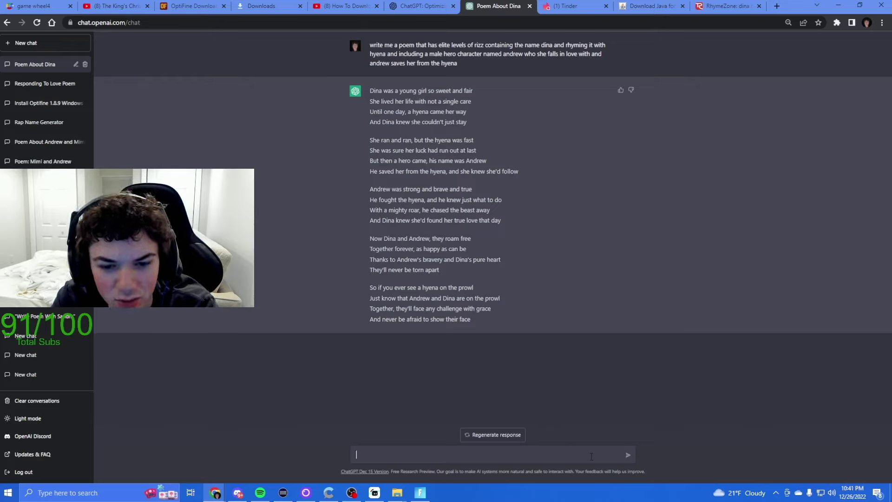
mouse_move(486, 54)
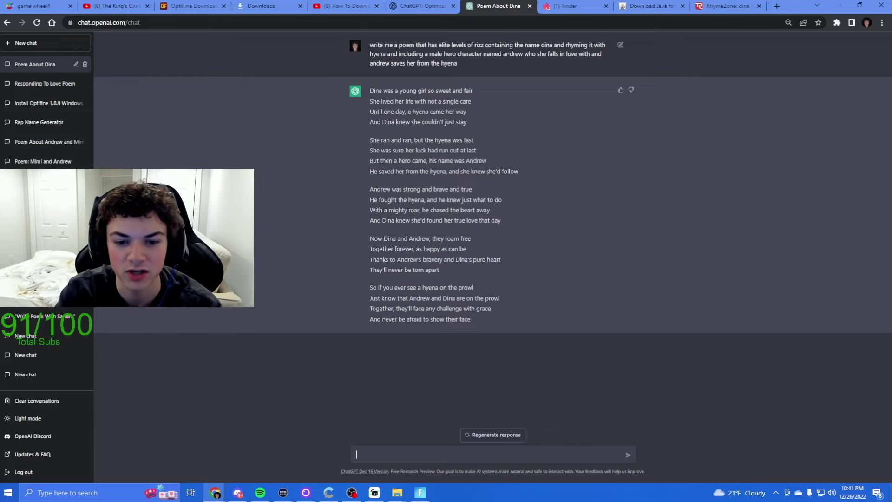
Paste the five-stanza Andrew-saves-Dina poem into Dina's Tinder message box.
left_click_drag(369, 91, 502, 320)
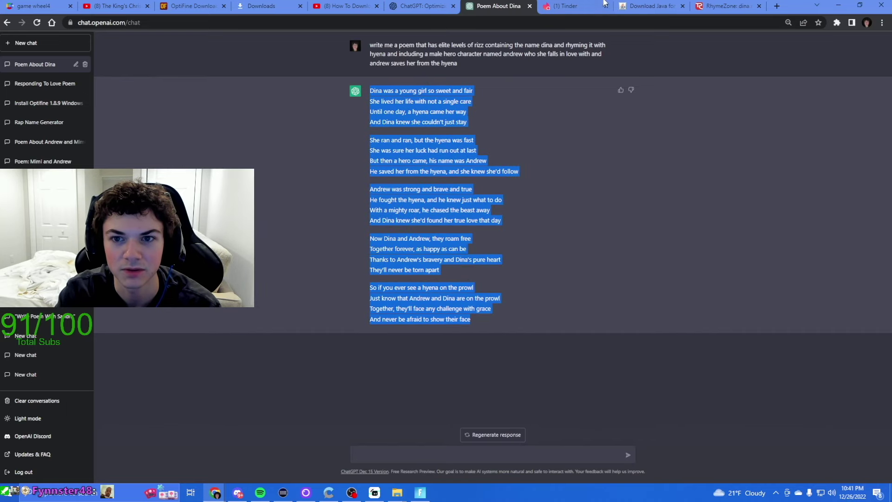
left_click(604, 5)
left_click(432, 465)
key("ctrl+v")
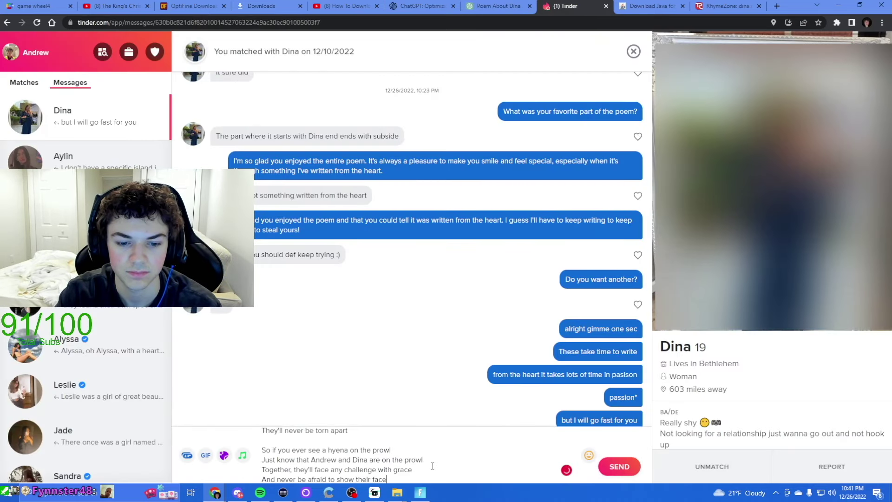
scroll(432, 465, "up", 2)
scroll(434, 466, "up", 8)
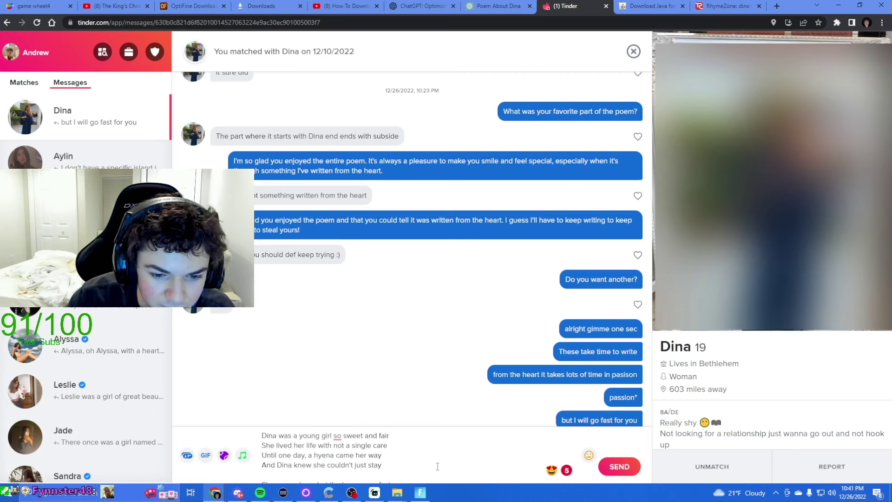
Send the hyena poem to Dina and open Aylin's conversation about the island idea.
key("Return")
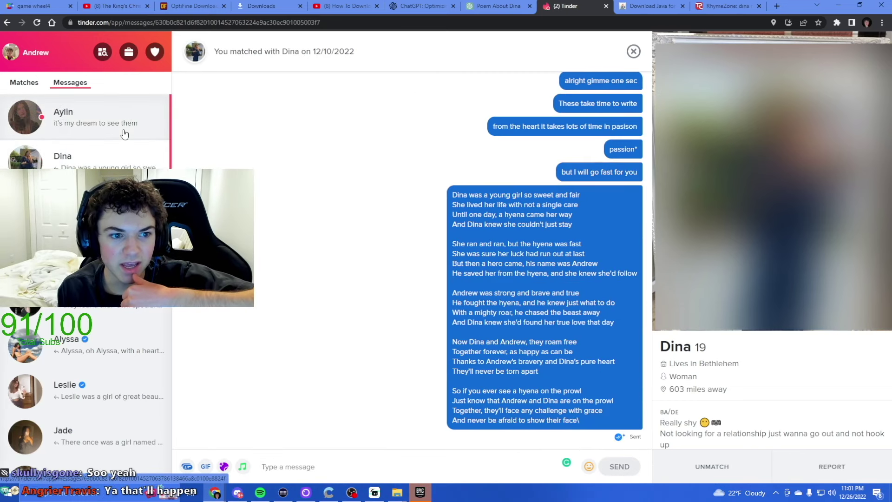
left_click(124, 130)
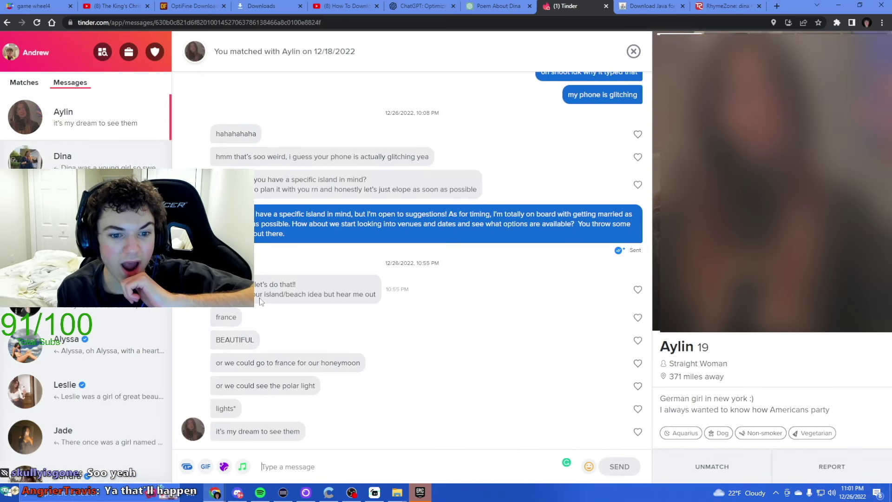
left_click_drag(260, 301, 367, 308)
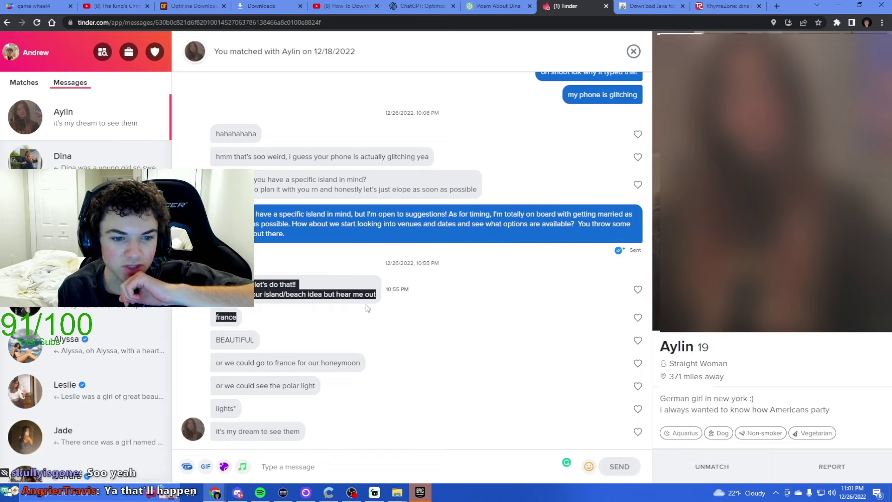
left_click(289, 301)
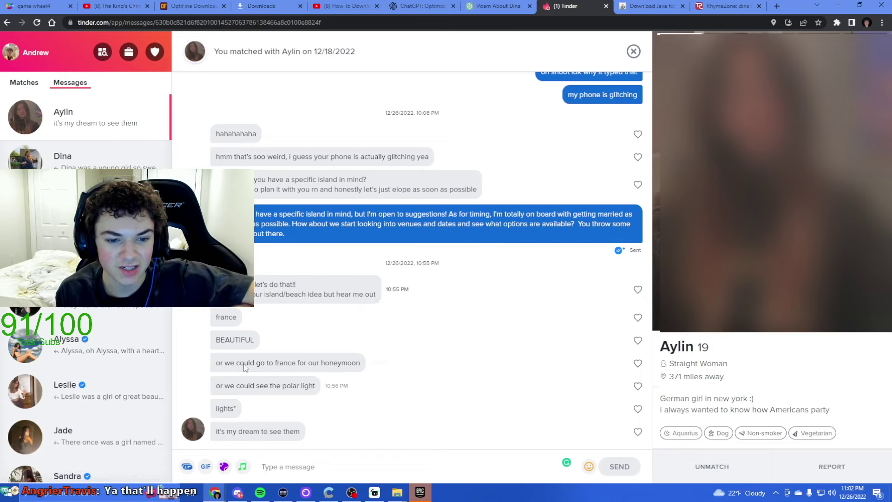
mouse_move(226, 360)
left_mouse_down()
mouse_move(304, 386)
mouse_move(336, 381)
left_mouse_up()
left_click(303, 383)
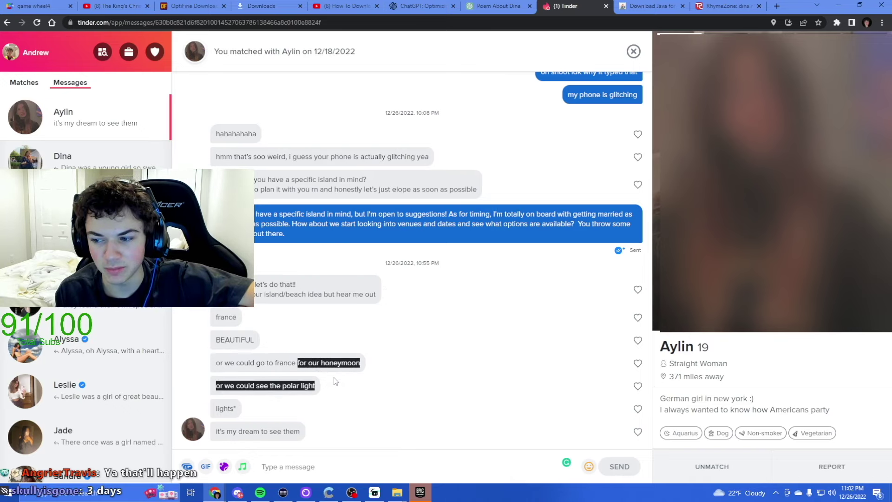
left_click(240, 386)
left_click_drag(218, 388, 284, 402)
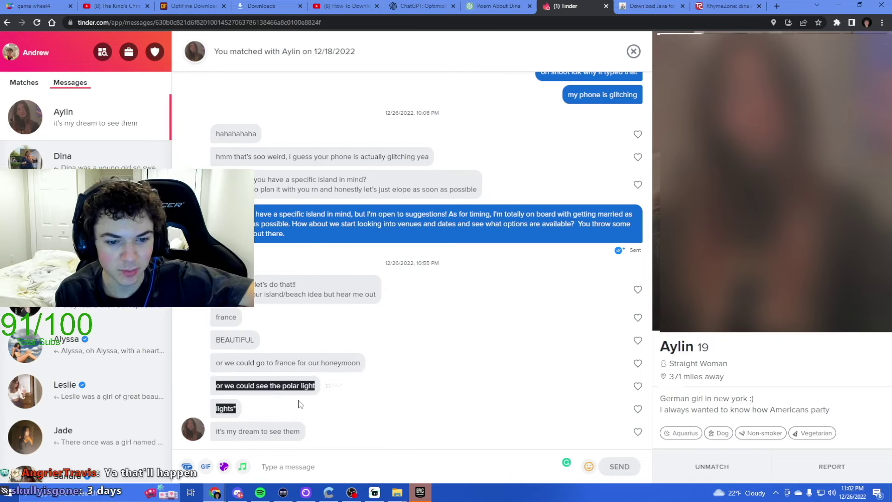
left_click(256, 412)
left_click_drag(220, 433, 347, 435)
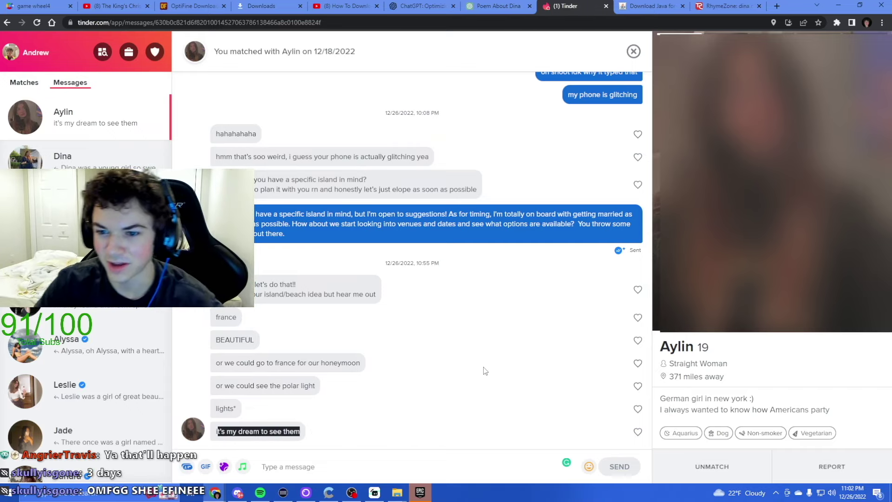
key("ctrl+shift+Tab")
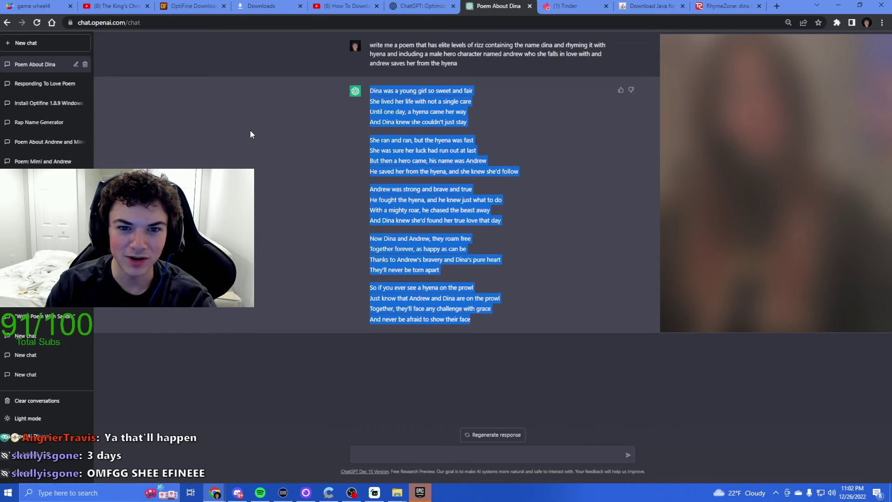
Draft a ChatGPT question: Aylin prefers France and the northern lights; how to offer France and a baguette?
left_click(45, 86)
type("she s")
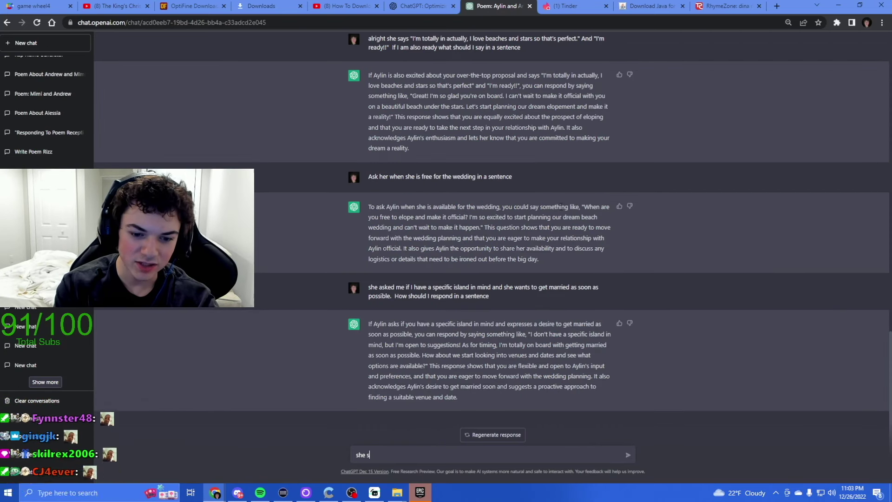
type("ays that she wo")
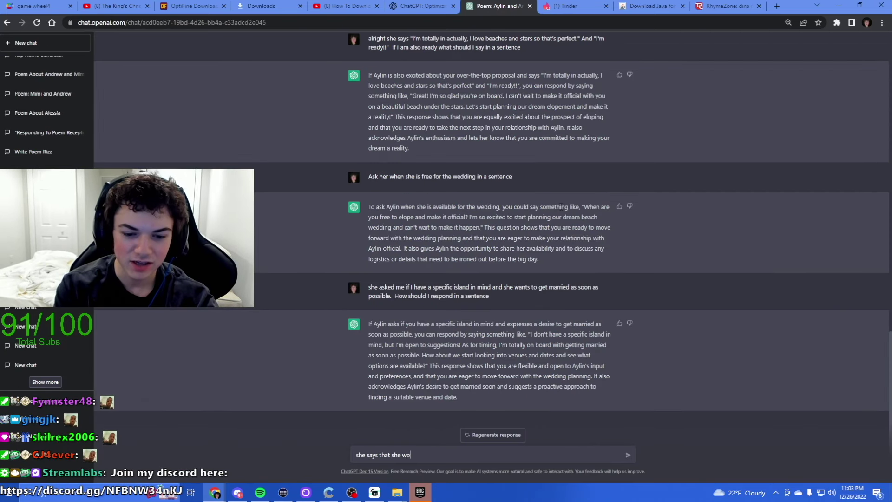
type("uld rather go to f")
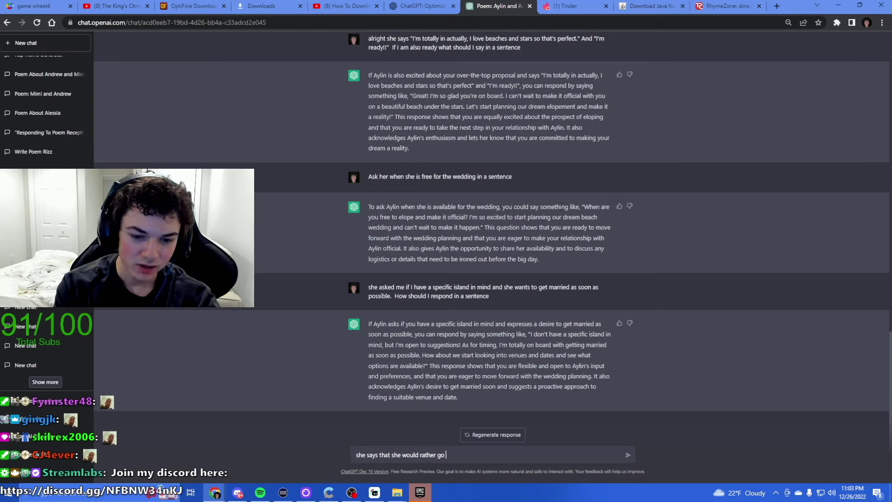
type("rance ")
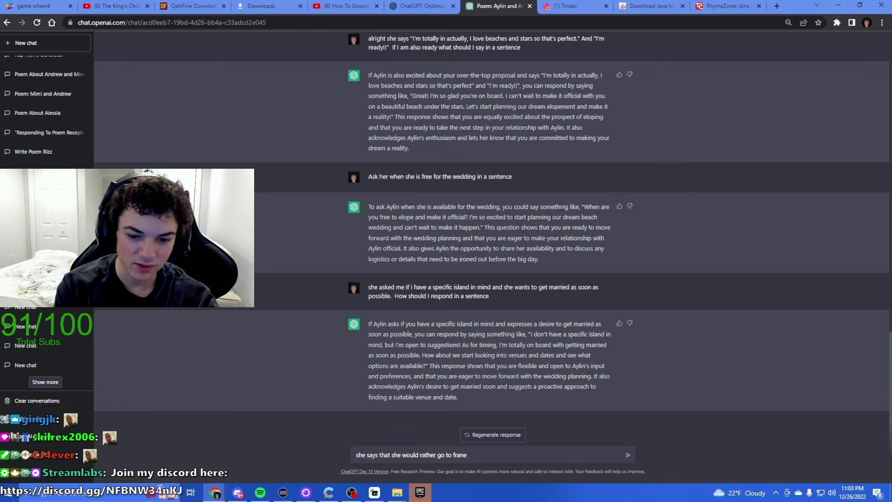
type("for either")
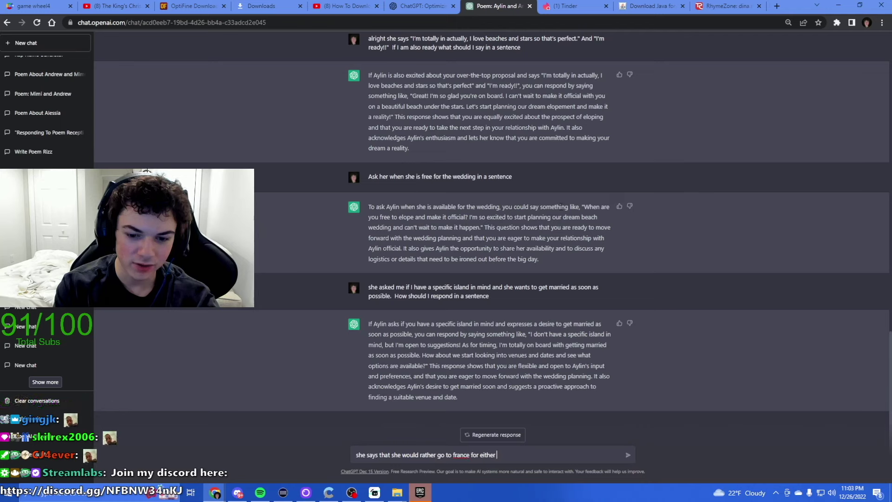
type(" the honeymoo")
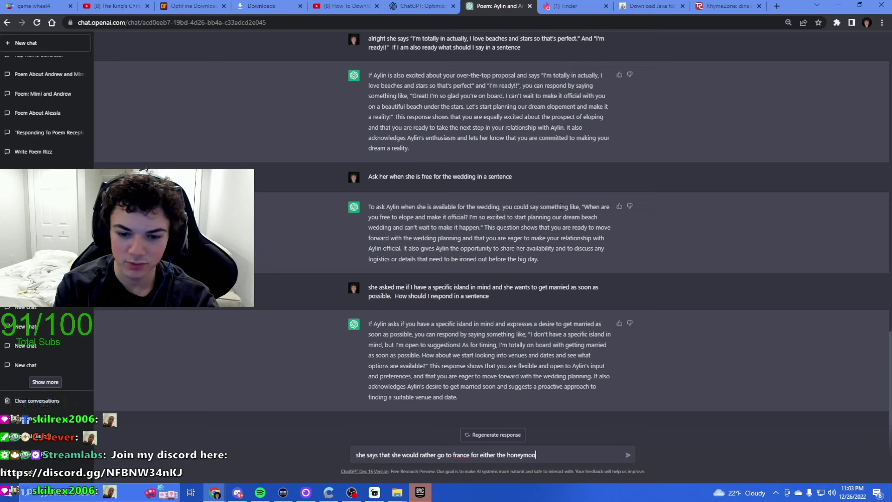
type("n or the wedding")
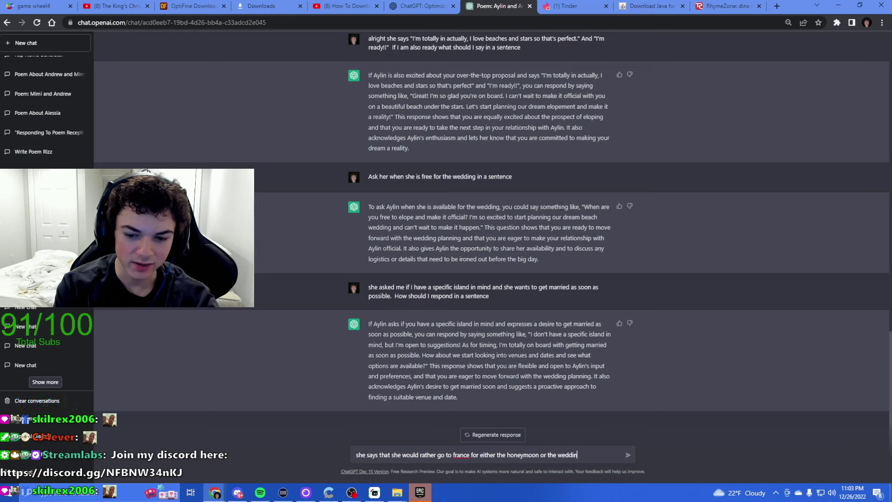
type(" instead of the b")
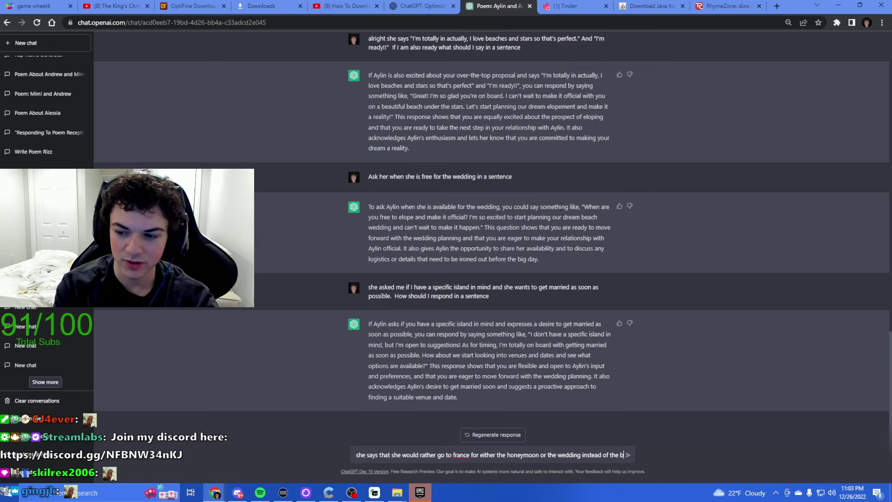
type("e island idea.  ")
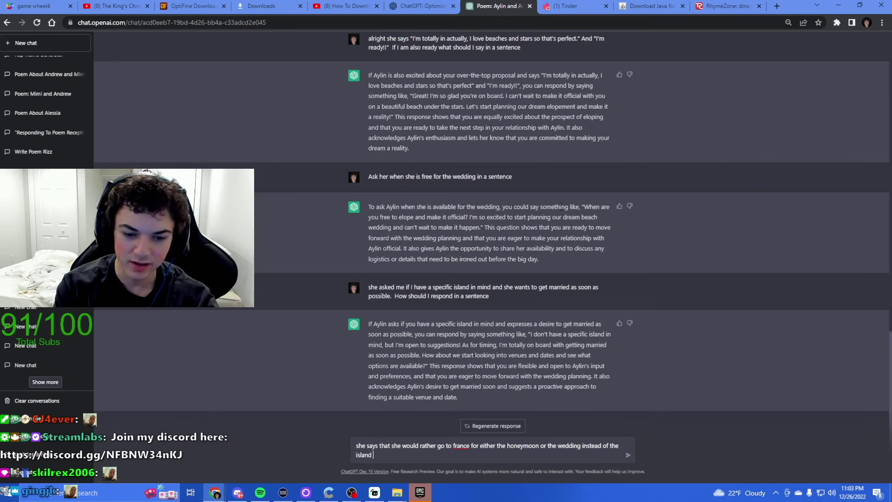
type("She want")
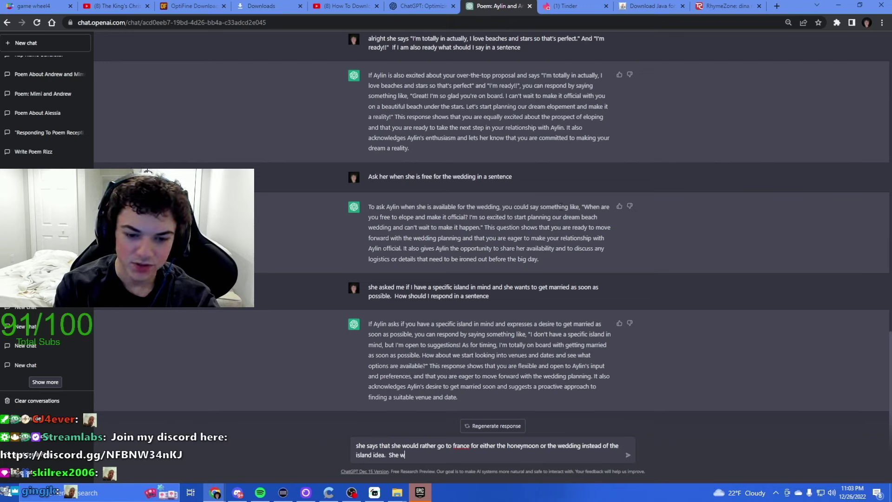
type("s to see tha")
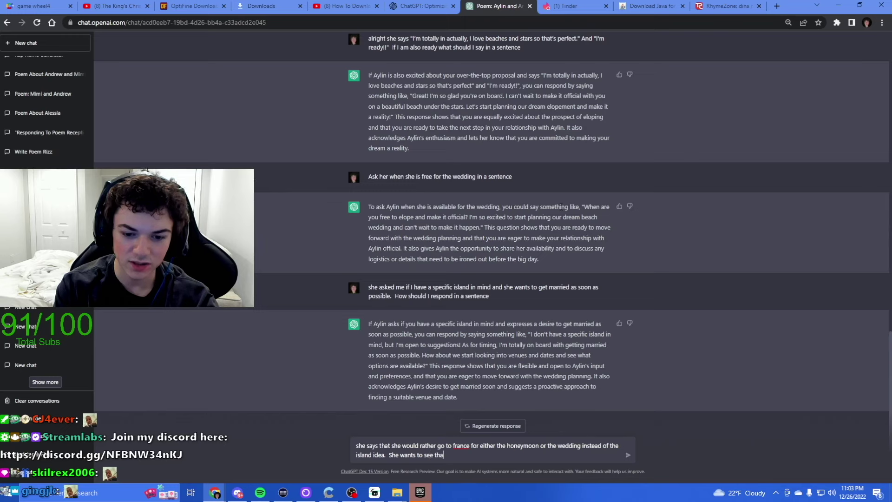
key("BackSpace")
type("ern ")
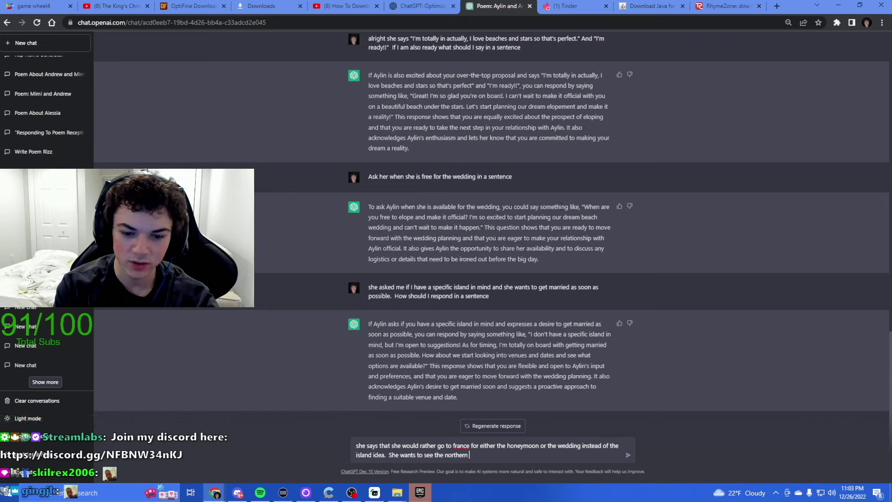
type("lights.  How shoudl")
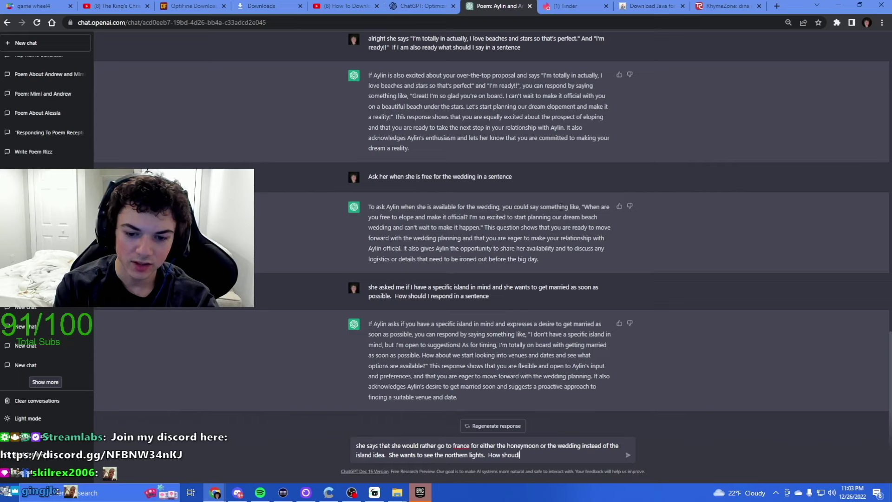
key("BackSpace")
key("BackSpace")
type("ld I resp")
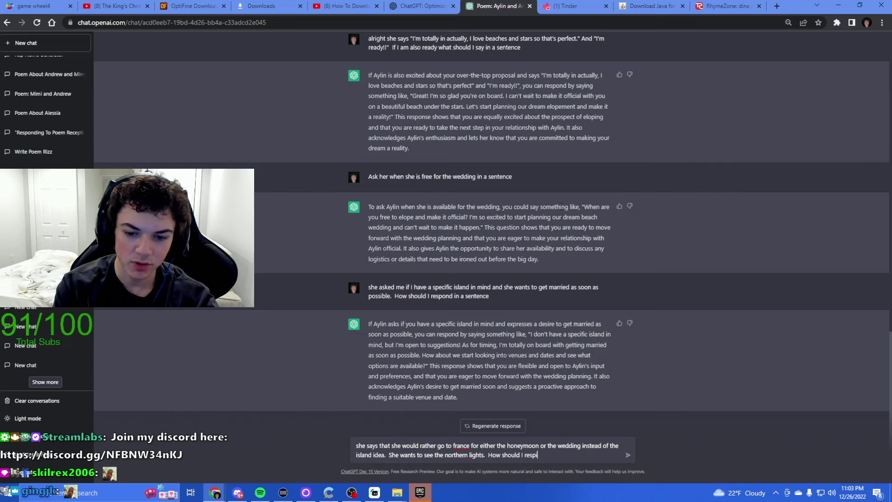
type("ond in a sent")
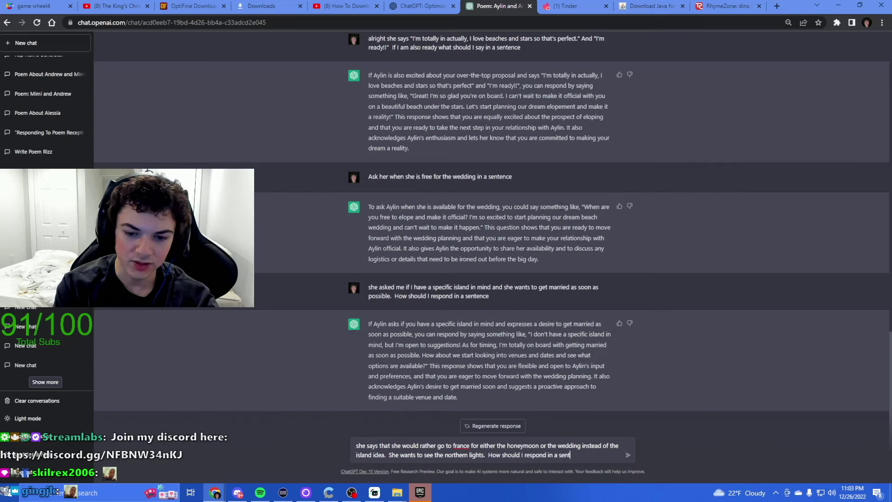
type("ence if I am w")
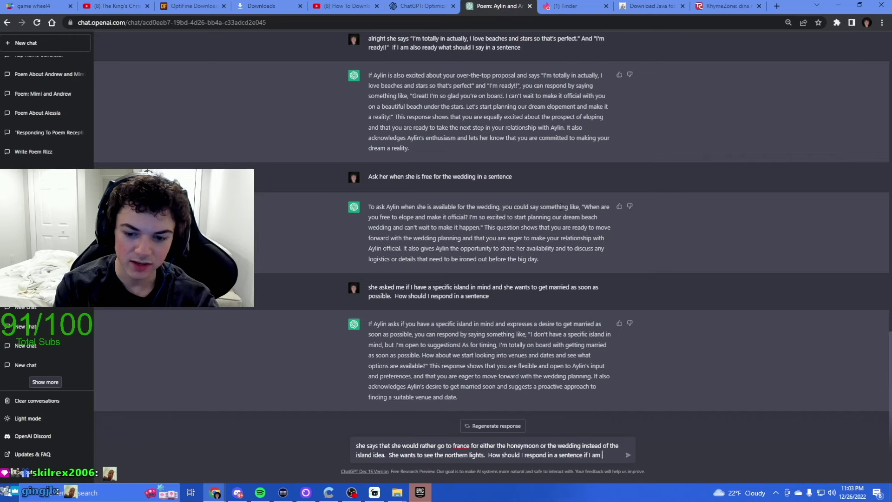
type("illing to")
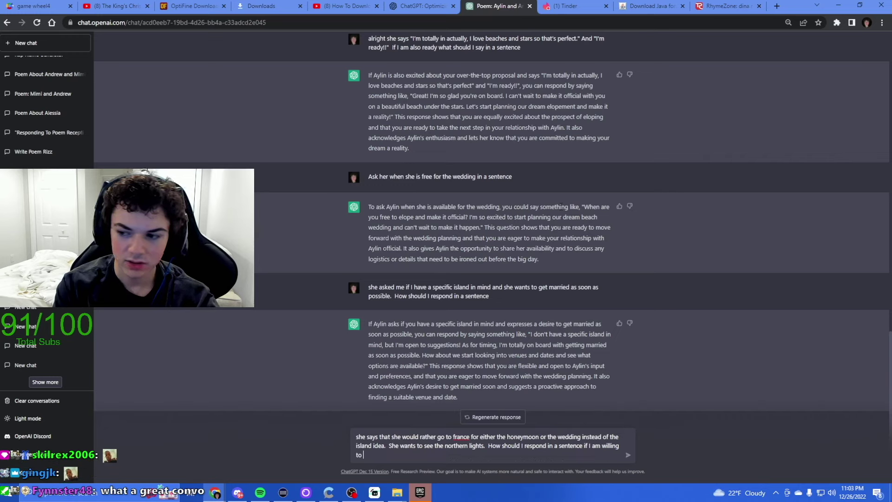
type(" go to fra")
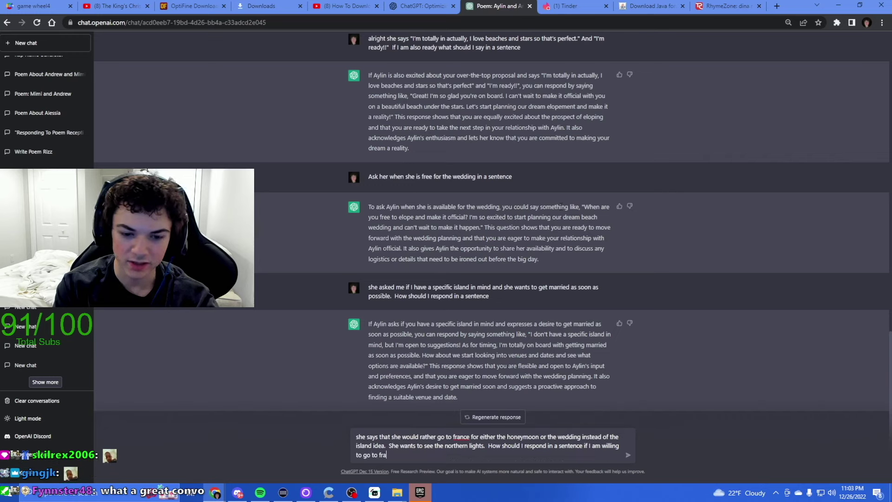
type("nce and ")
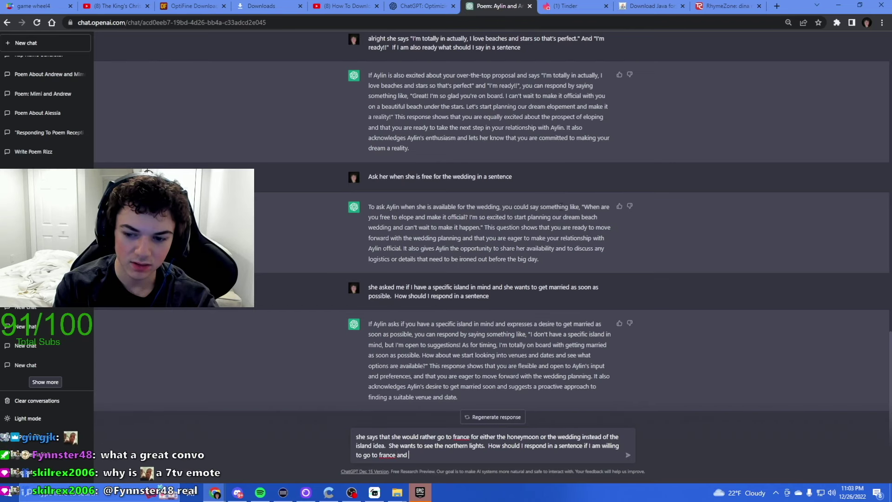
type("buy her")
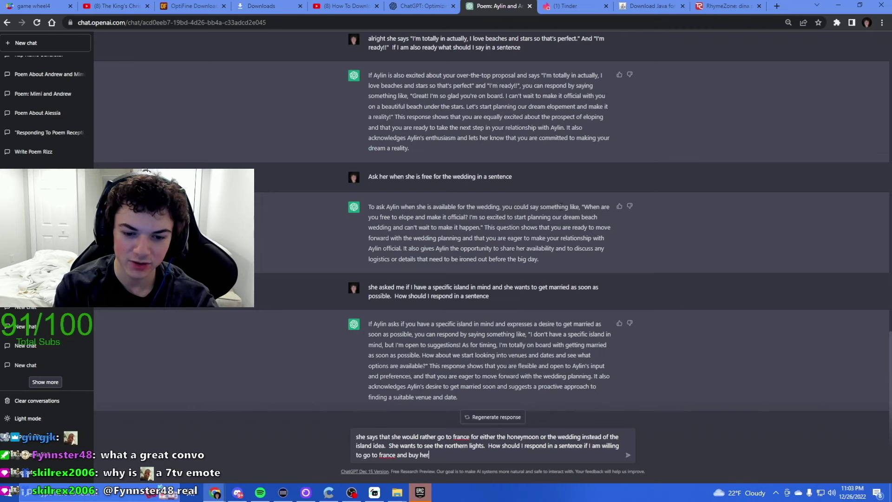
type(" a baguette o")
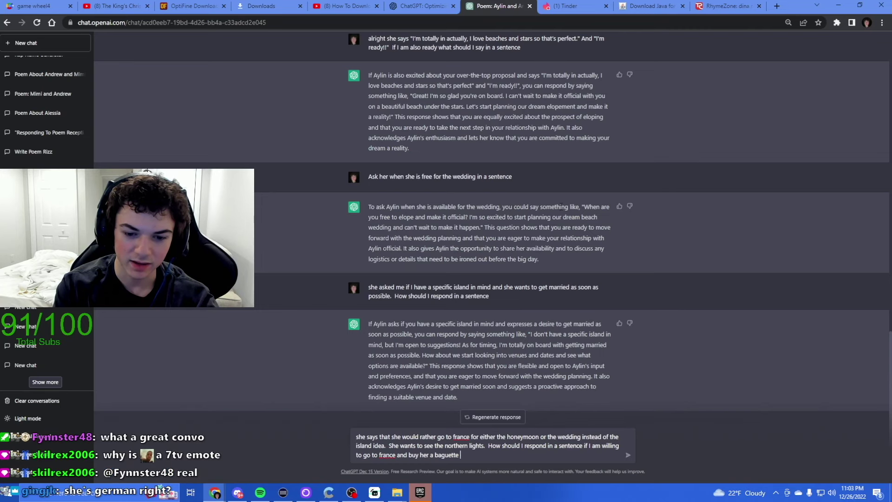
type("n a nice ")
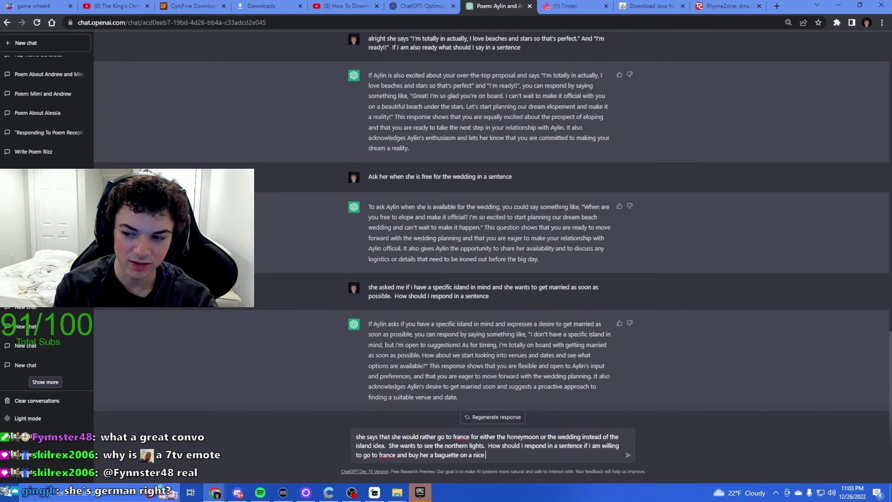
type("date")
Send the France question and select ChatGPT's suggested reply about a baguette date.
key("Return")
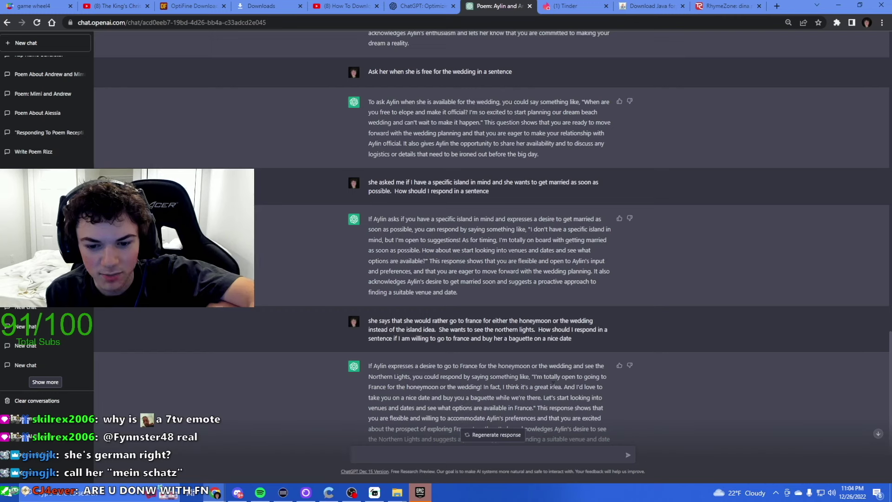
left_click_drag(534, 377, 535, 409)
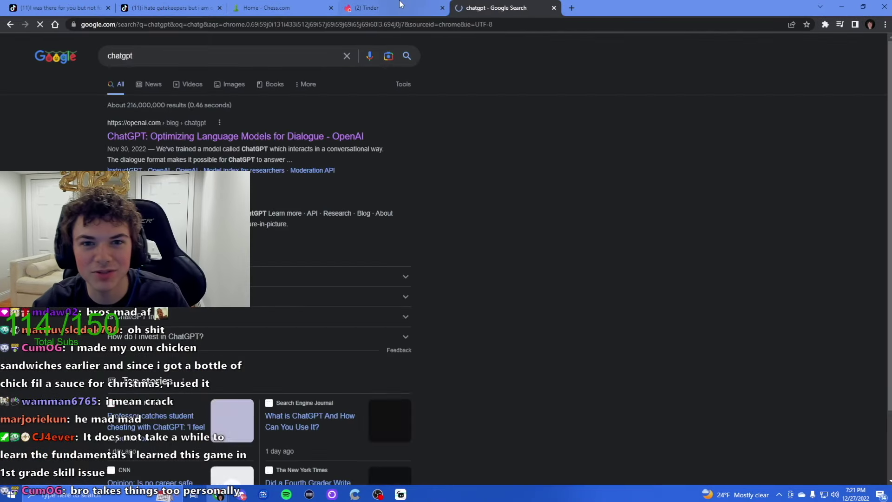
left_click(401, 5)
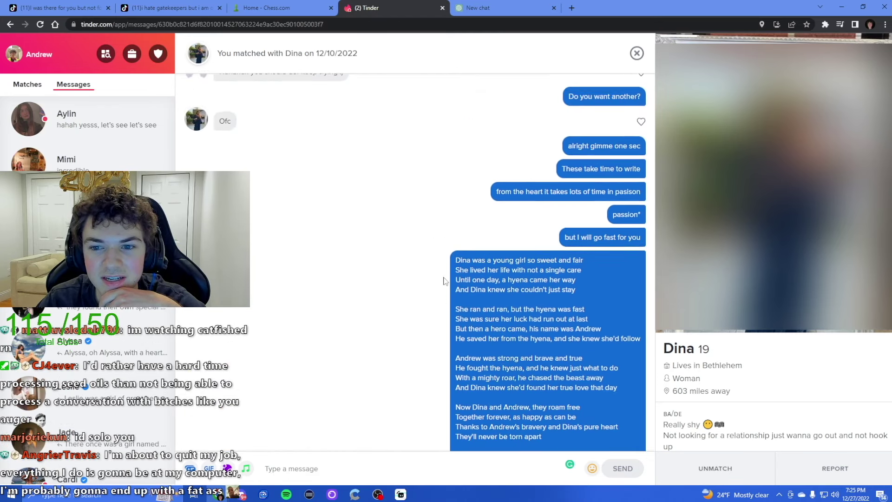
scroll(442, 279, "up", 2)
scroll(439, 281, "down", 4)
scroll(430, 281, "down", 2)
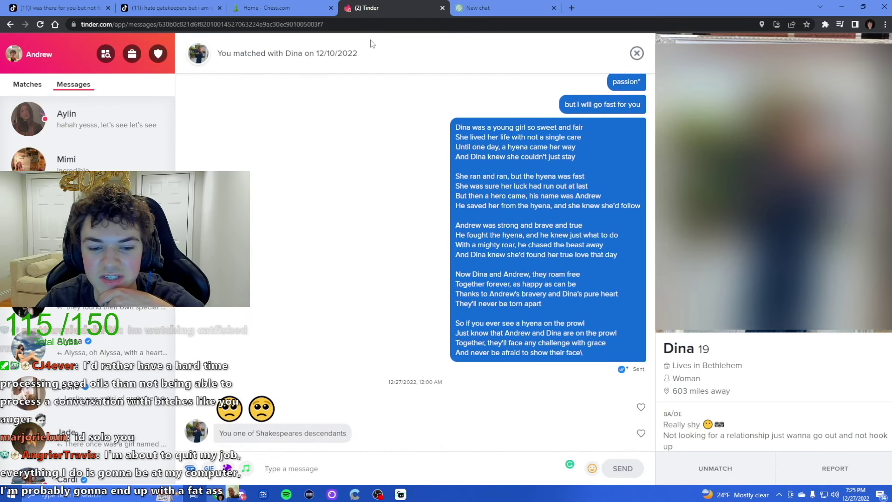
left_click(488, 7)
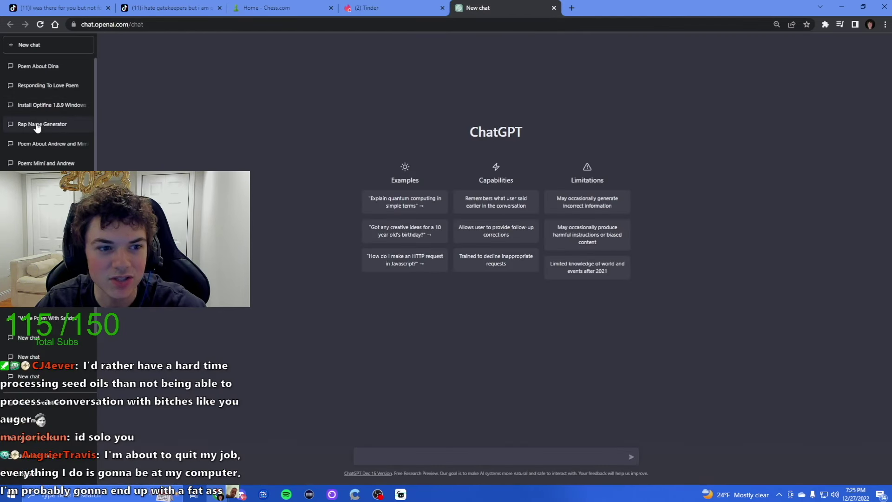
Reopen the Dina hyena poem chat and begin asking about her Shakespeare remark.
left_click(38, 105)
left_click(43, 84)
scroll(43, 87, "down", 2)
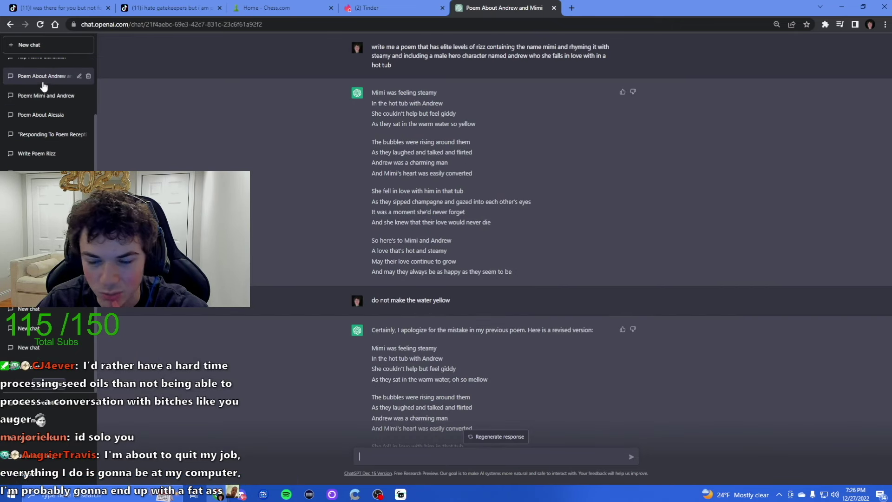
scroll(43, 124, "up", 3)
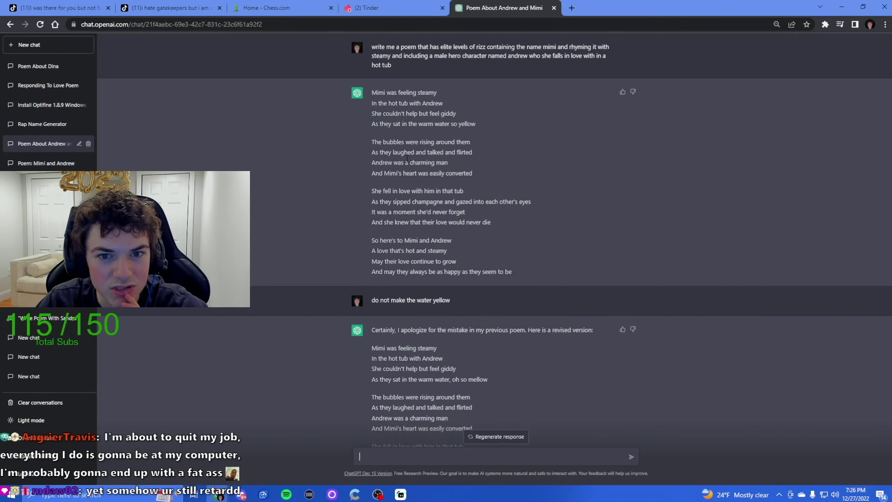
left_click(35, 69)
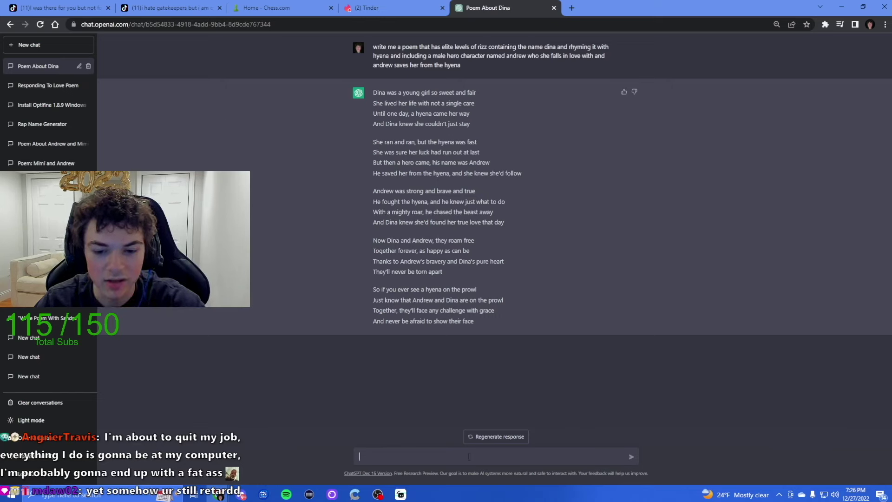
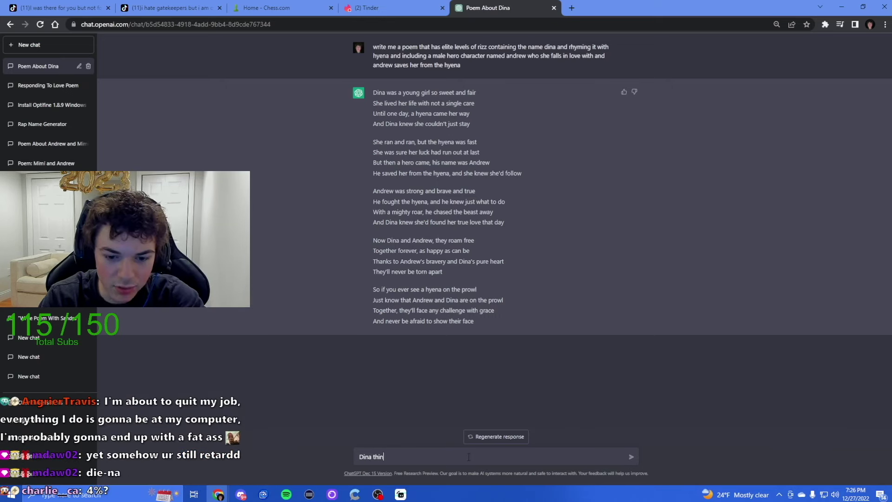
type("ks that the poem")
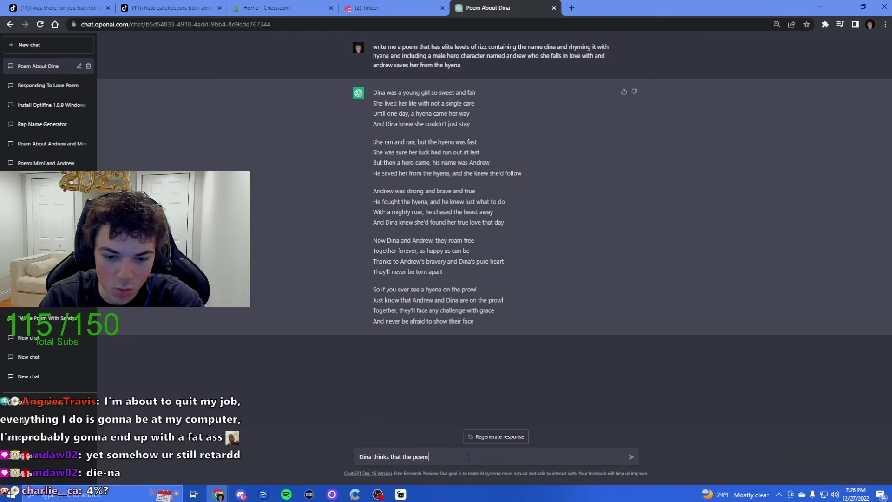
type(" was so good that ")
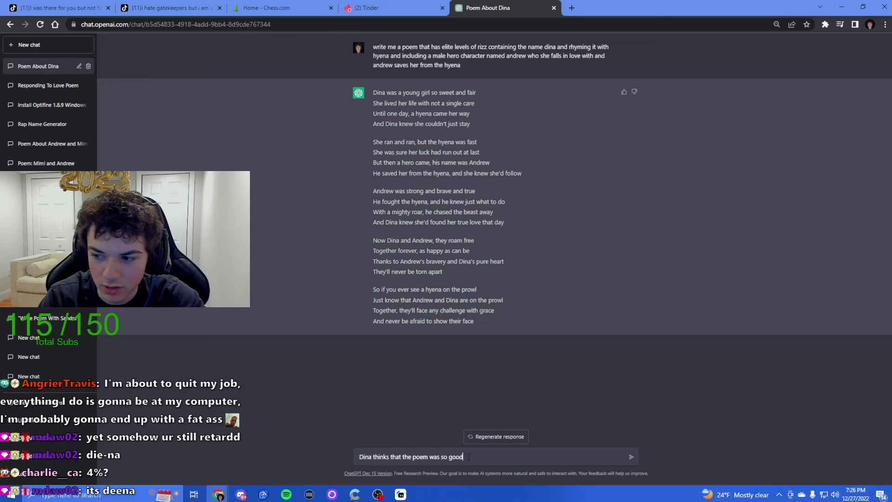
type("I am one")
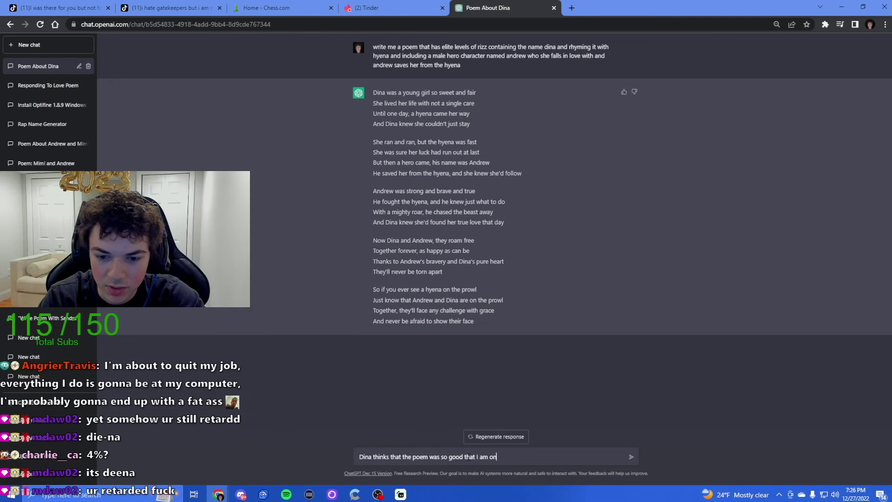
type(" of shakesp")
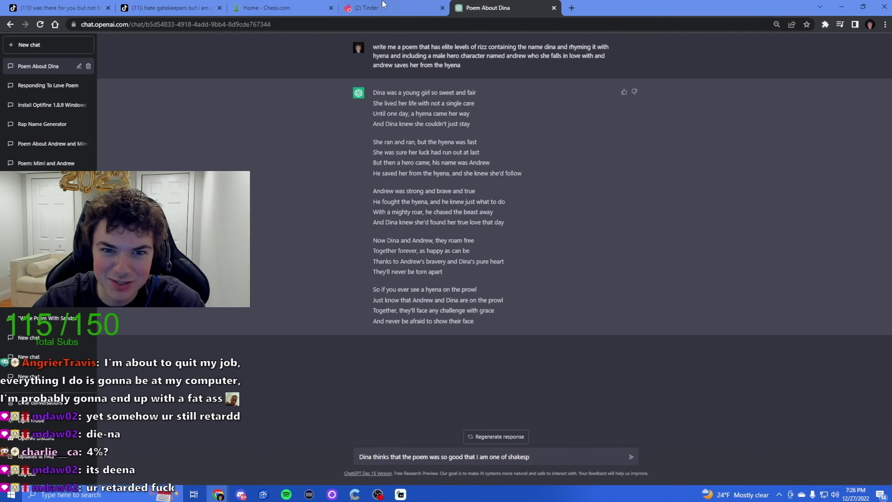
Finish the Shakespeare's-descendant question using Dina's spelling, send it, and select the flattered reply.
key("ctrl+shift+Tab")
left_click_drag(259, 432, 303, 439)
key("ctrl+c")
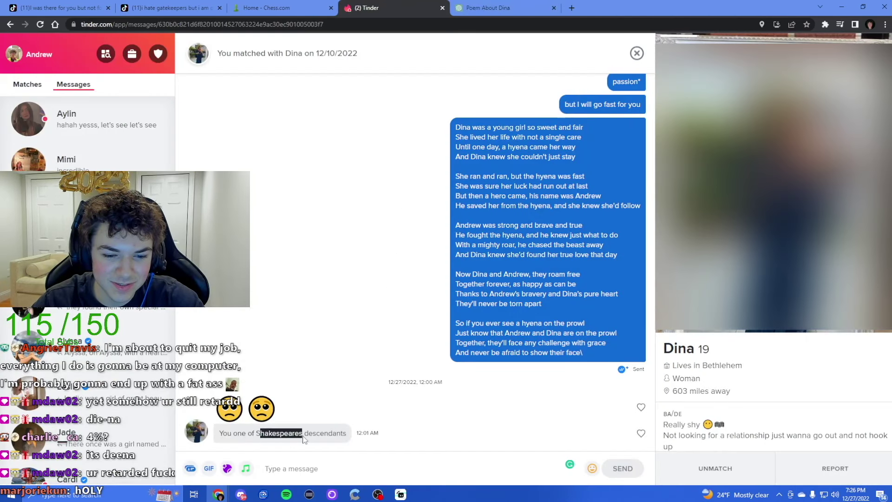
key("ctrl+Tab")
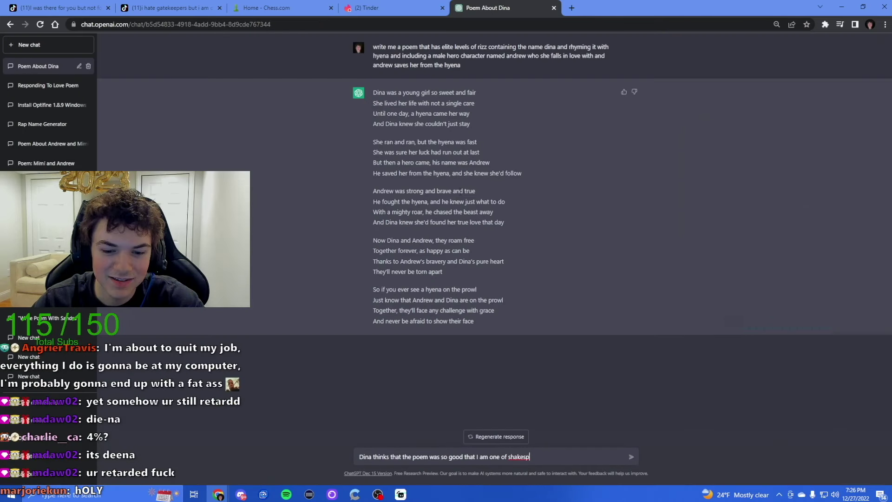
type("esp")
key("ctrl+v")
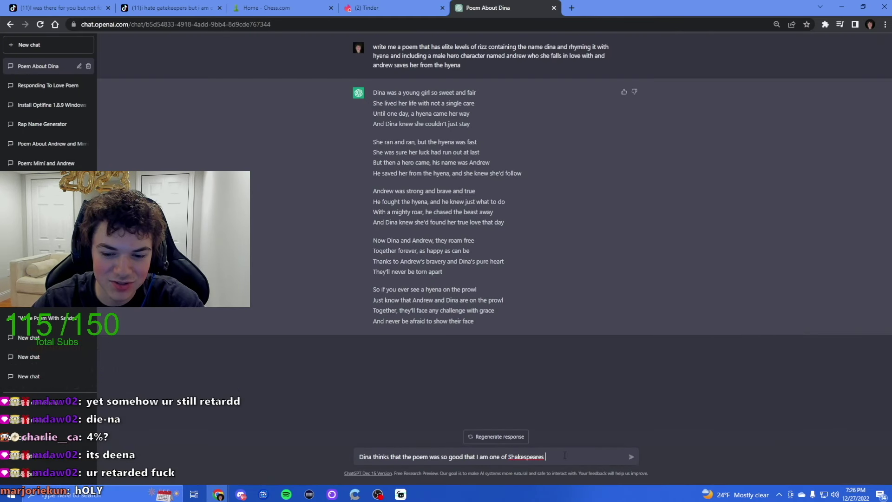
type("decendents.  How h")
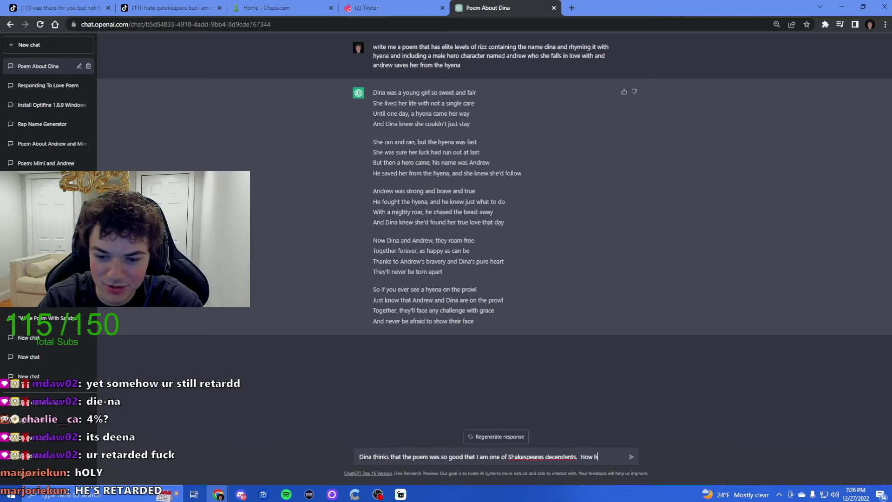
type("uld I rte")
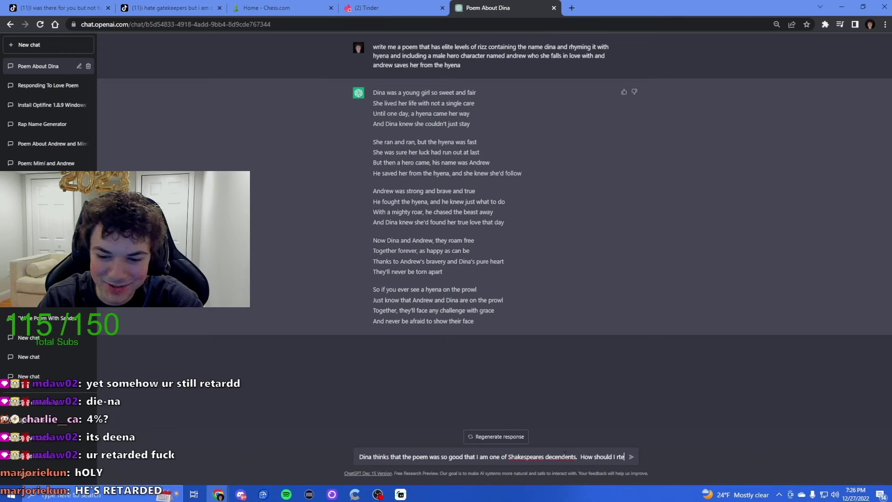
type("ply in a sen")
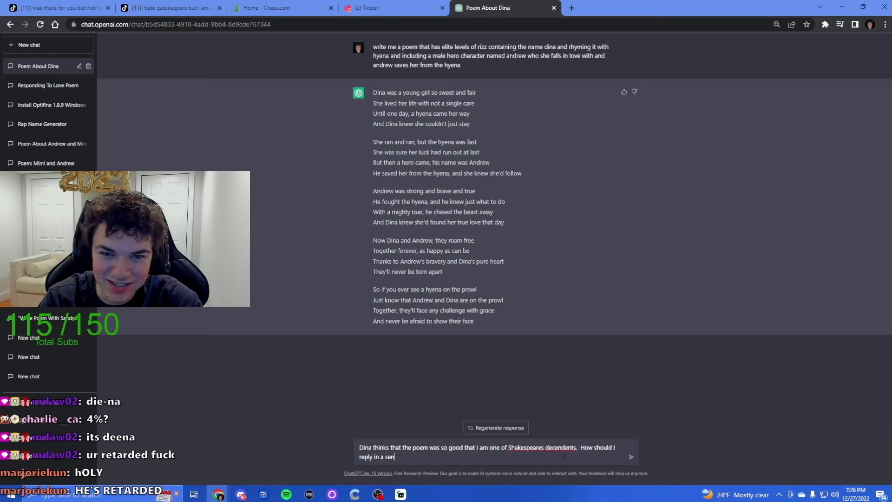
type("ce")
key("Return")
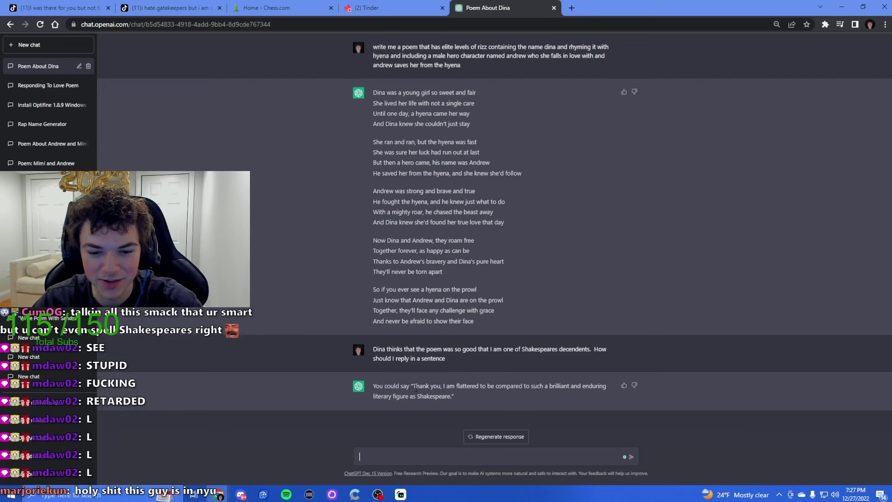
left_click_drag(412, 386, 452, 400)
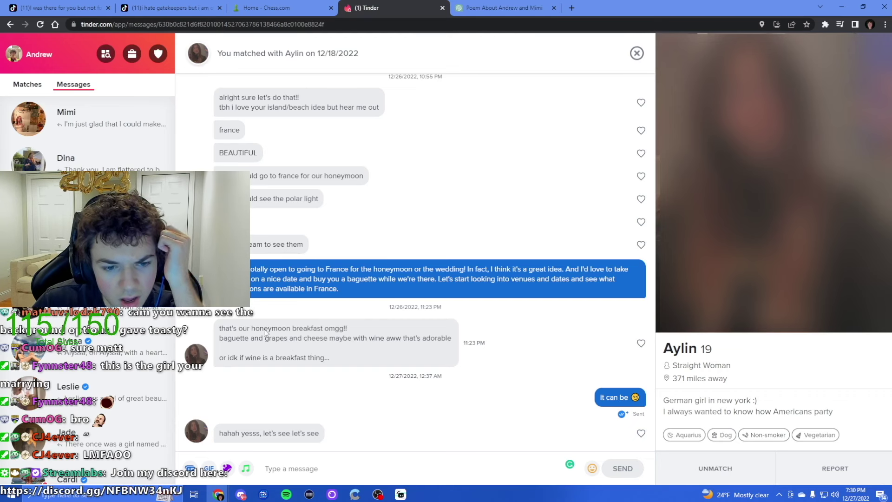
mouse_move(259, 331)
left_mouse_down()
mouse_move(330, 331)
mouse_move(219, 327)
left_mouse_up()
left_click(318, 347)
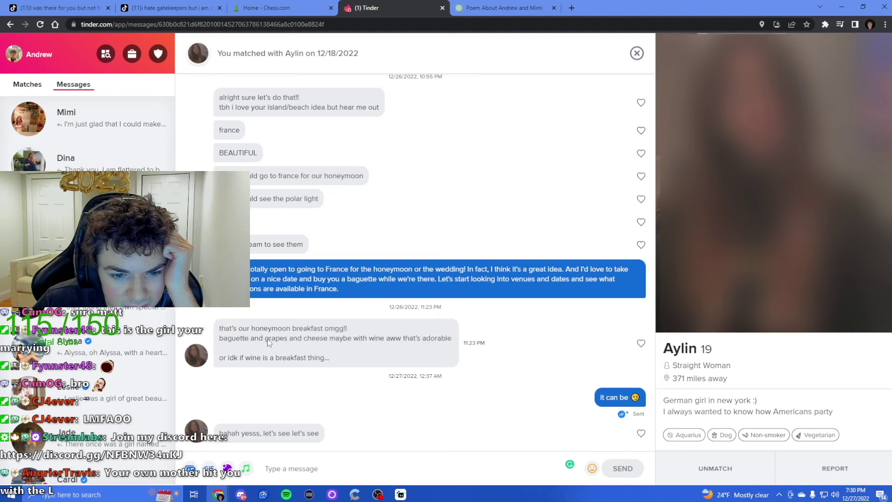
left_click_drag(274, 343, 390, 339)
left_click(228, 359)
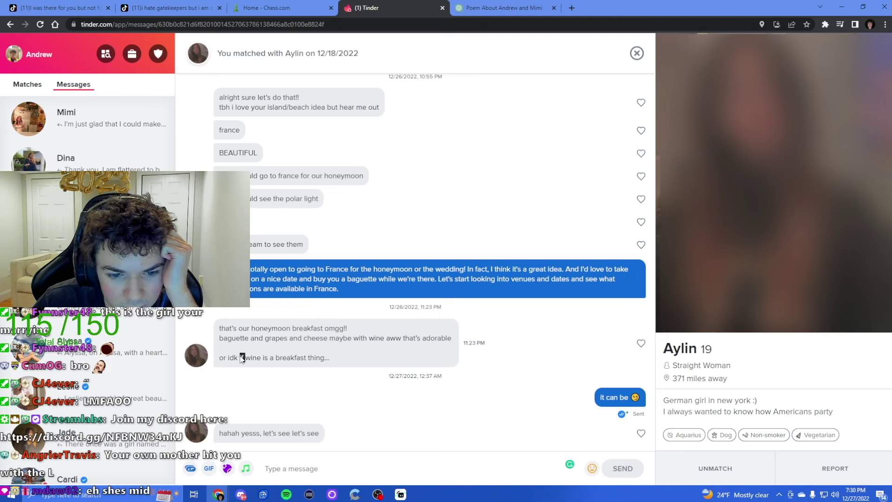
left_click_drag(239, 357, 331, 355)
triple_click(621, 407)
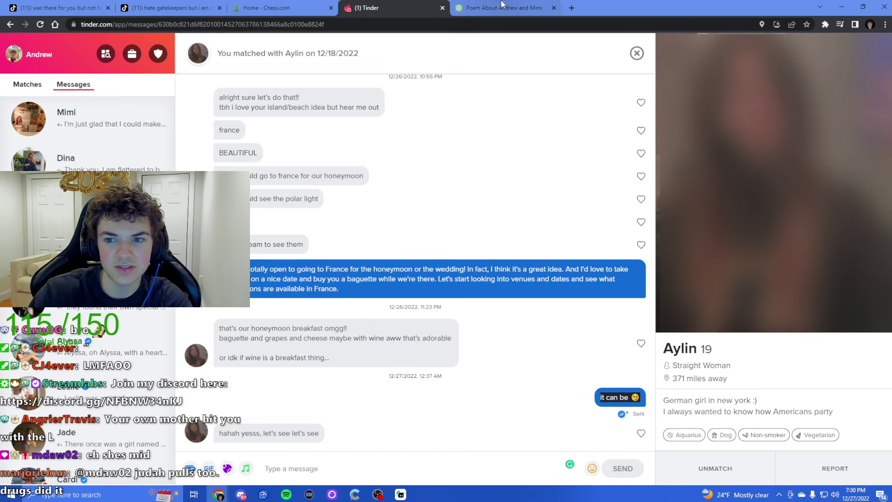
left_click(488, 8)
Request a line telling Aylin the wedding should be soon, ask when she's free, and add me on Snapchat.
type("tell")
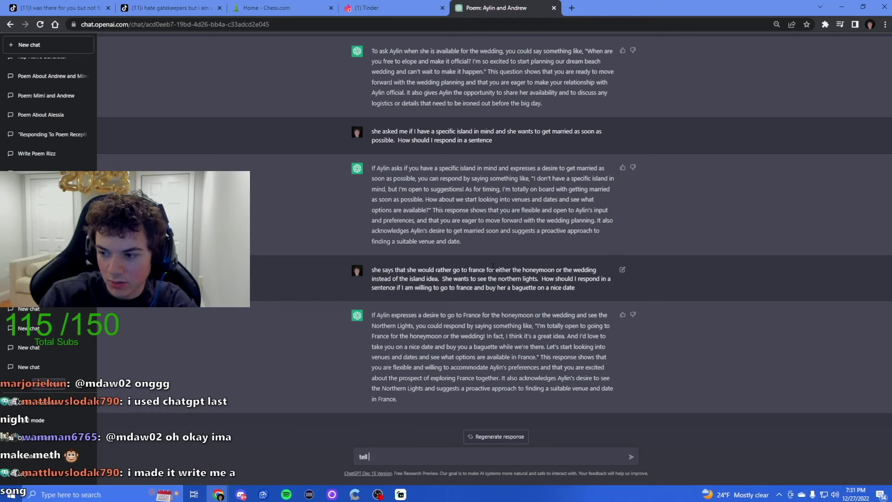
type(" her in a sentence how we need to")
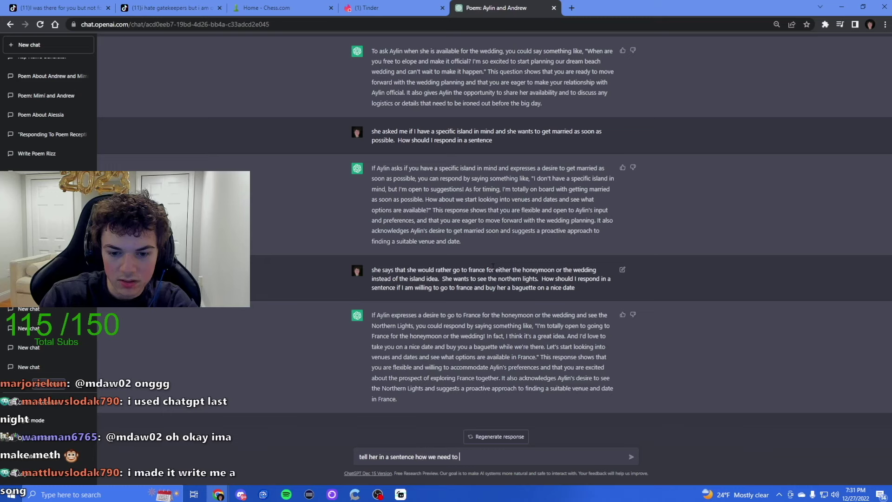
type("get=")
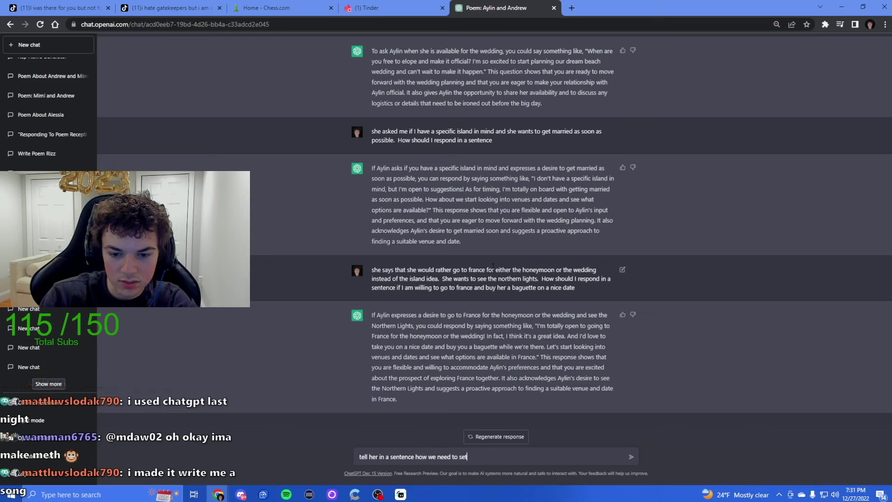
type(" the date for the")
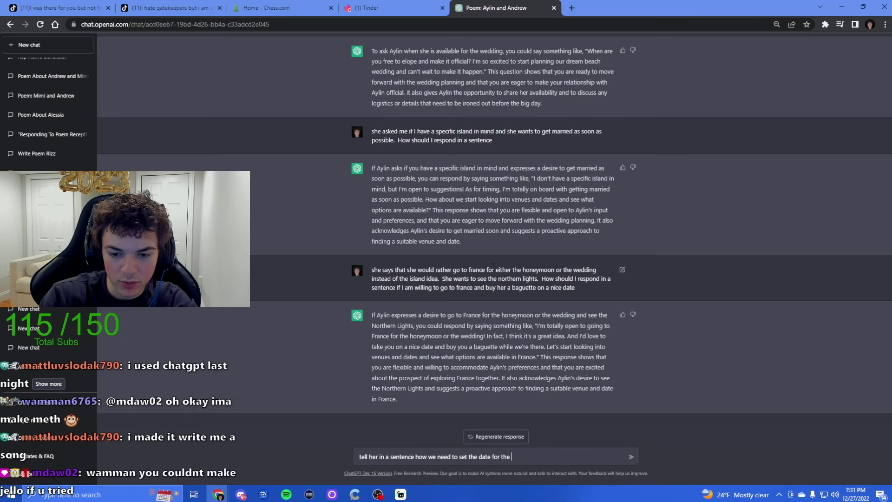
type("ng to be as soon as possi")
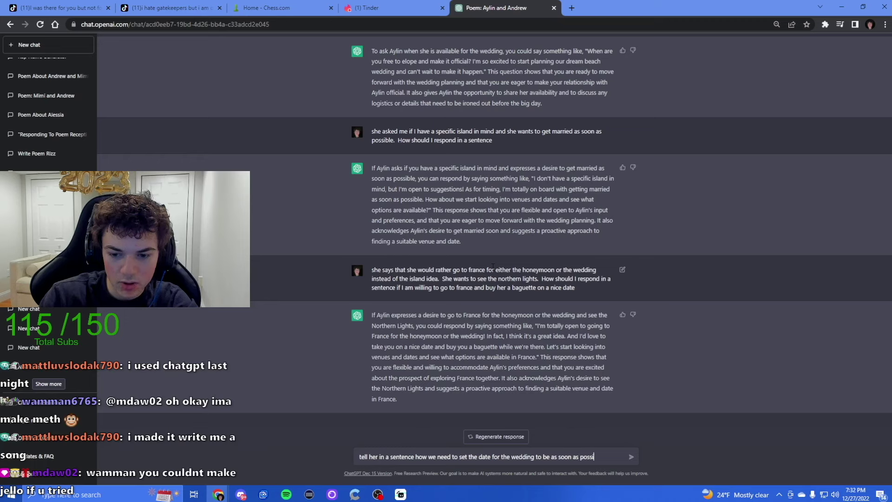
type("d sh")
type("hould tell me wh")
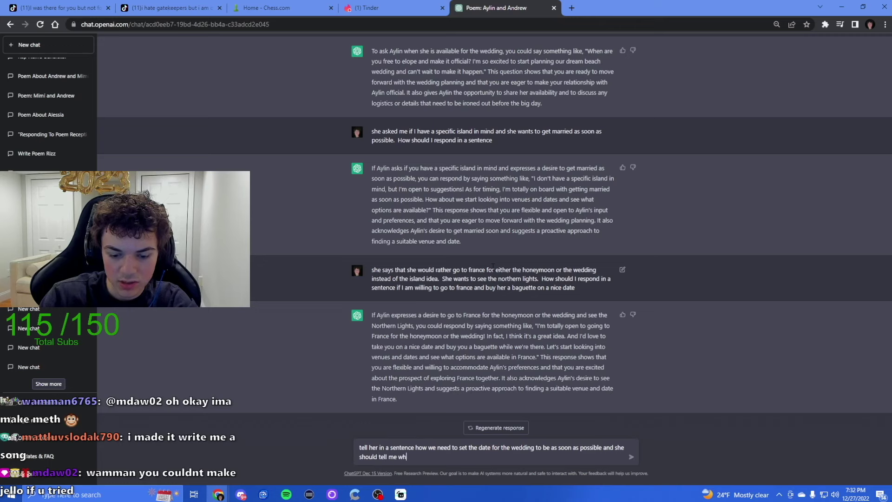
type("en she is free")
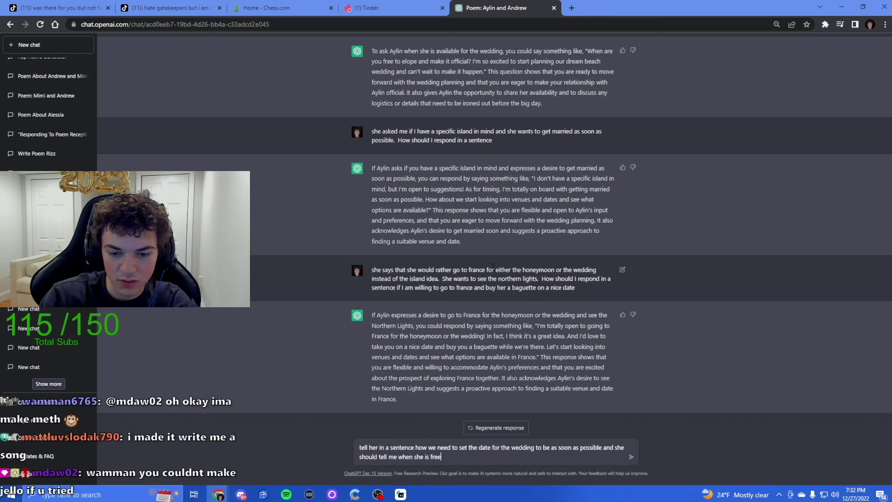
type(" also")
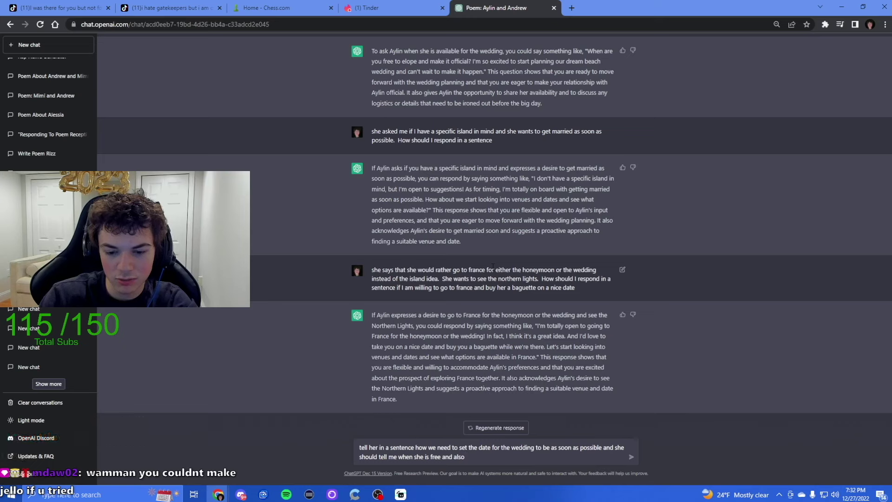
type(" add me on snap in")
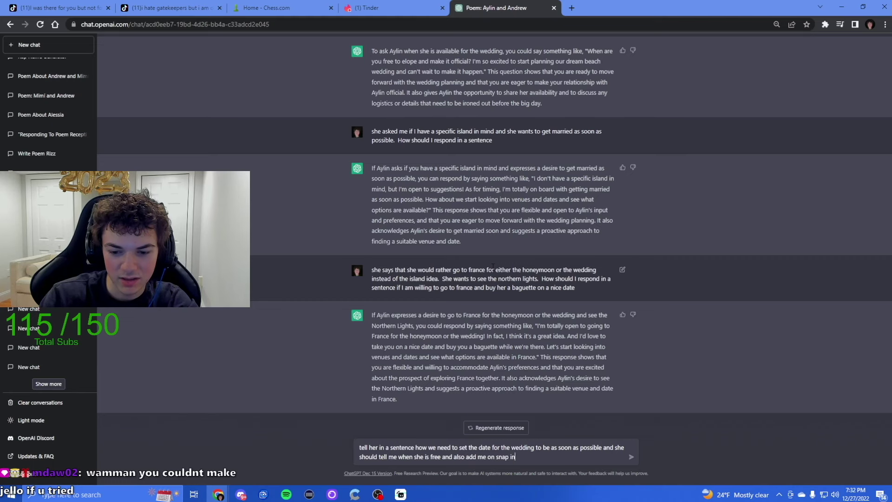
type("ce")
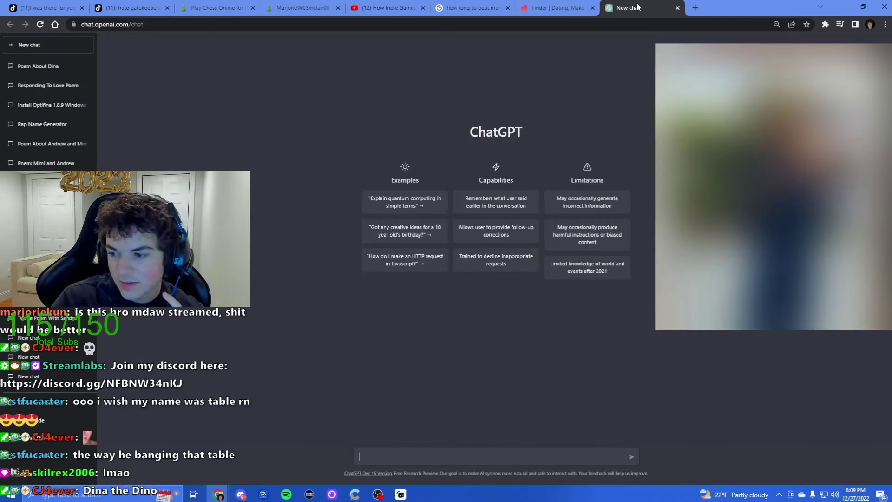
Reread Dina's latest Tinder reply and reopen the Poem About Dina chat.
left_click(587, 6)
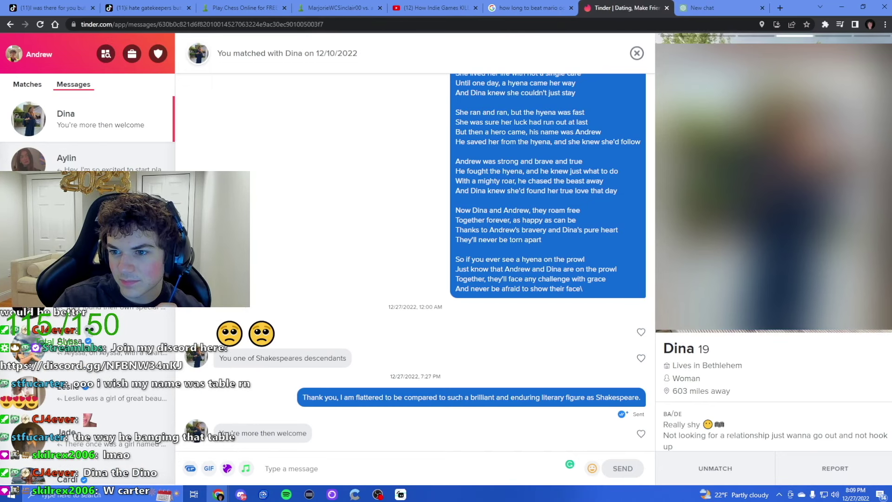
left_click(743, 7)
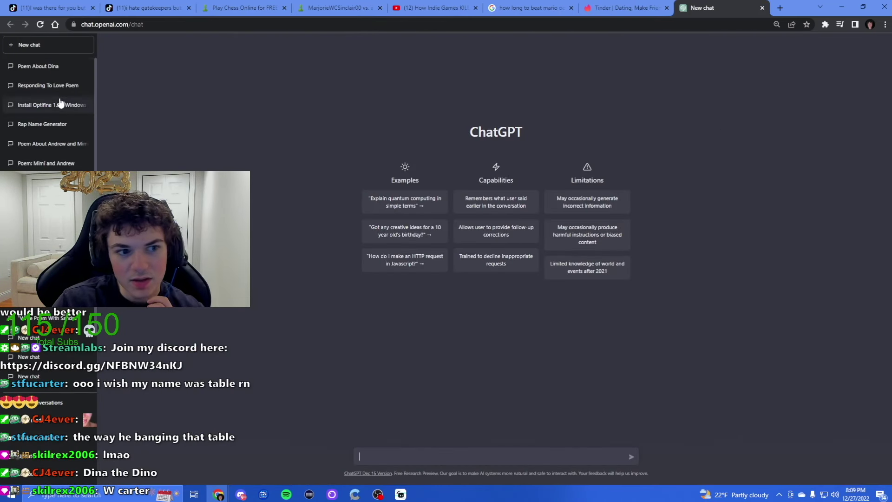
left_click(28, 67)
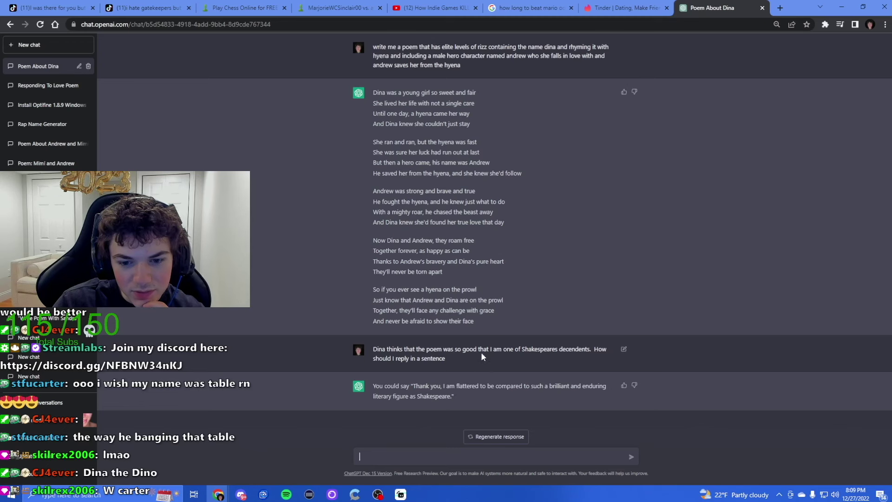
left_click(658, 7)
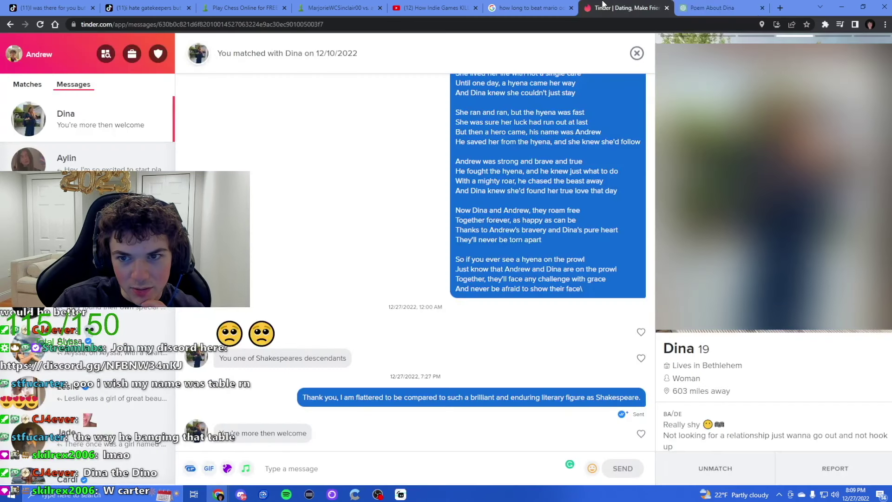
left_click(699, 5)
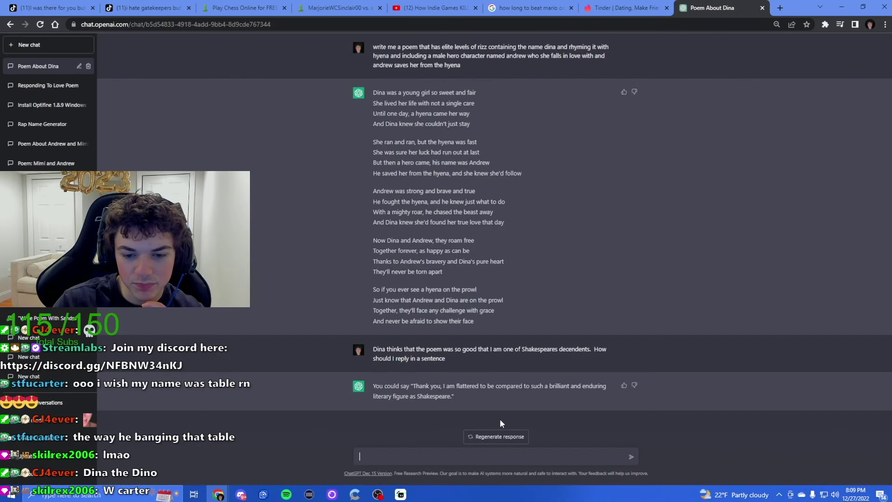
Relay Dina's 'more than welcome' reply, ask for a new topic, and select the pets question.
type("she")
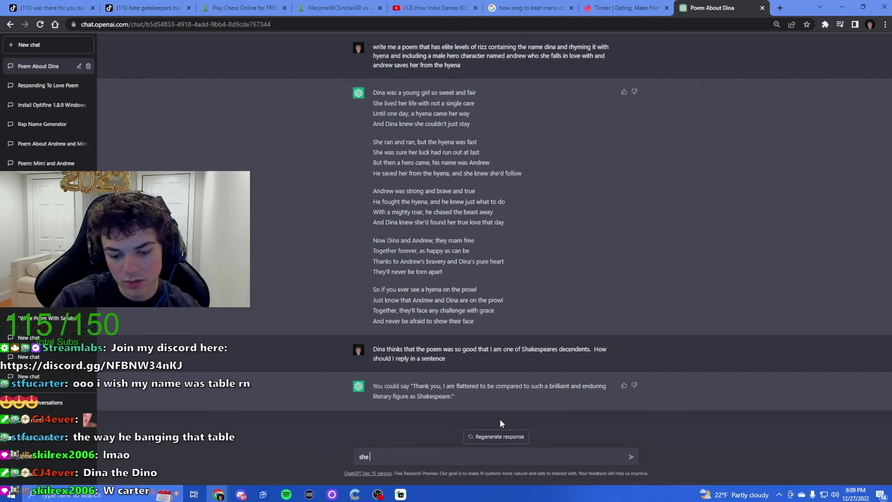
type(" said you are more ")
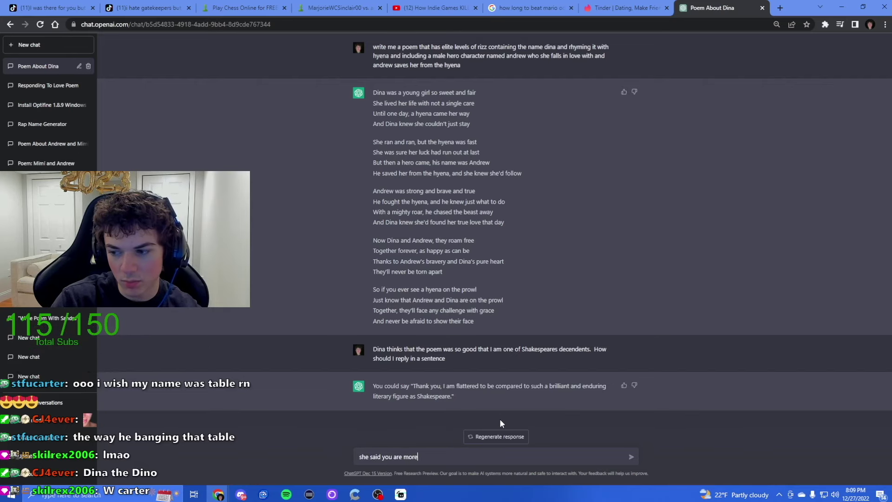
type("than e")
key("BackSpace")
type("welcome")
key("BackSpace")
key("BackSpace")
type("me.  ")
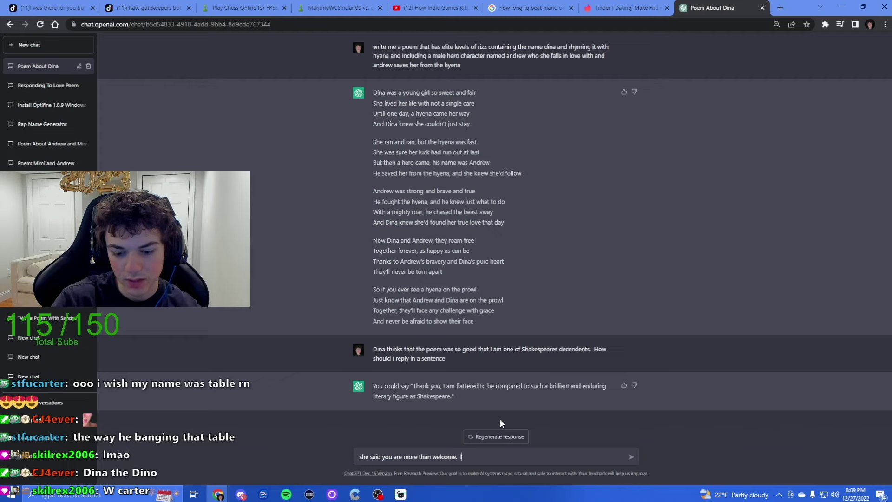
type("Introduce a new")
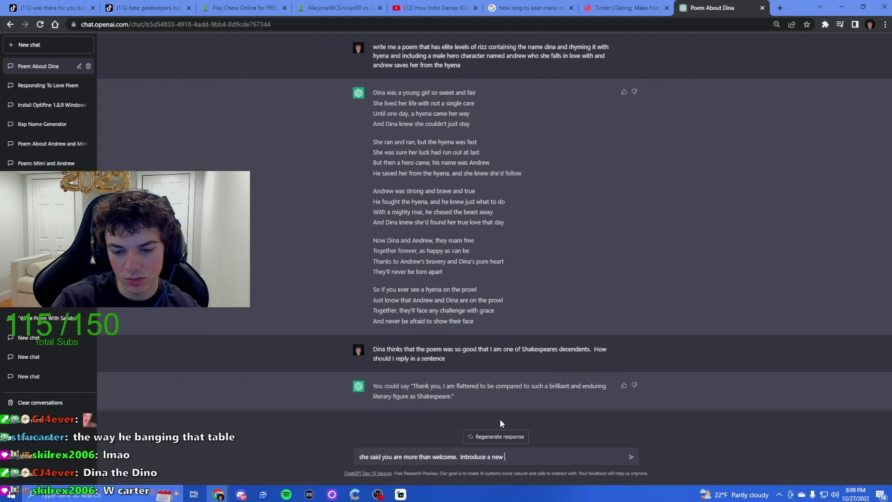
type(" topic of discu")
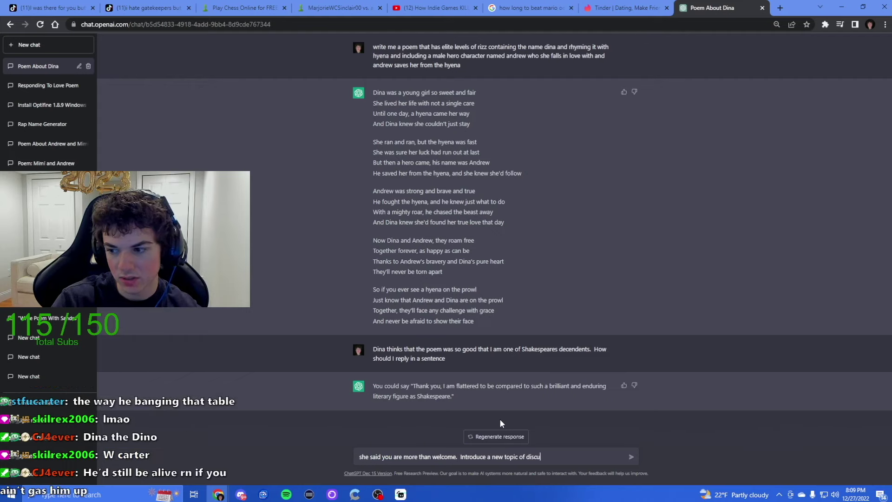
type("ssion for her to")
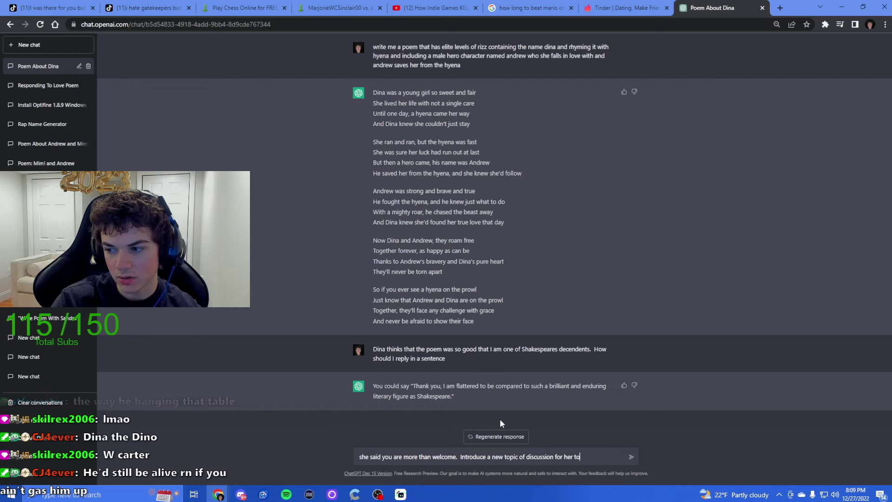
type(" talk about")
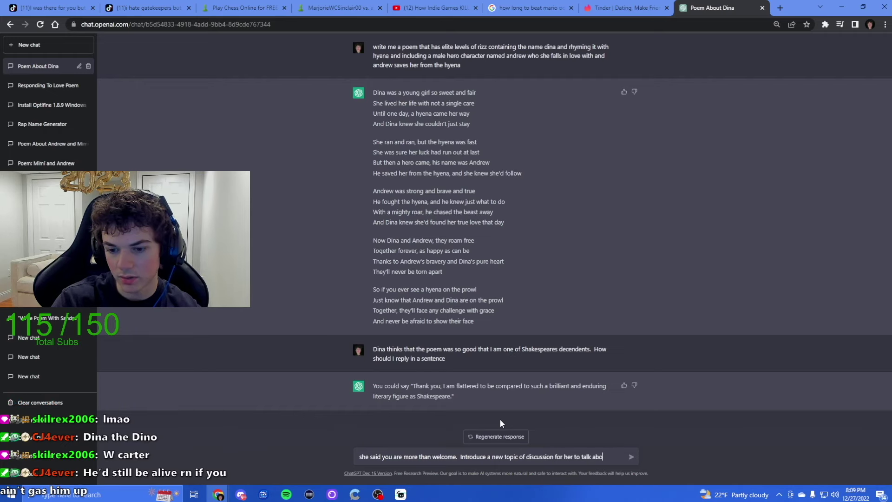
key("Return")
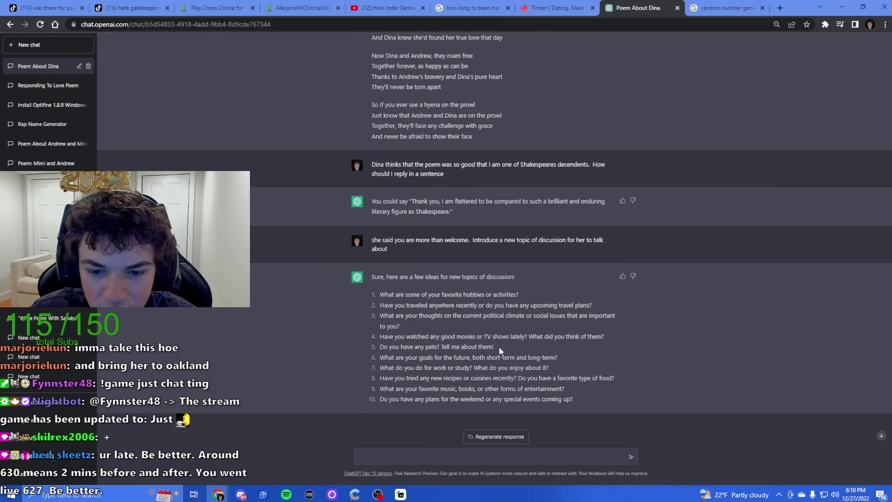
left_click_drag(495, 346, 381, 347)
key("ctrl+c")
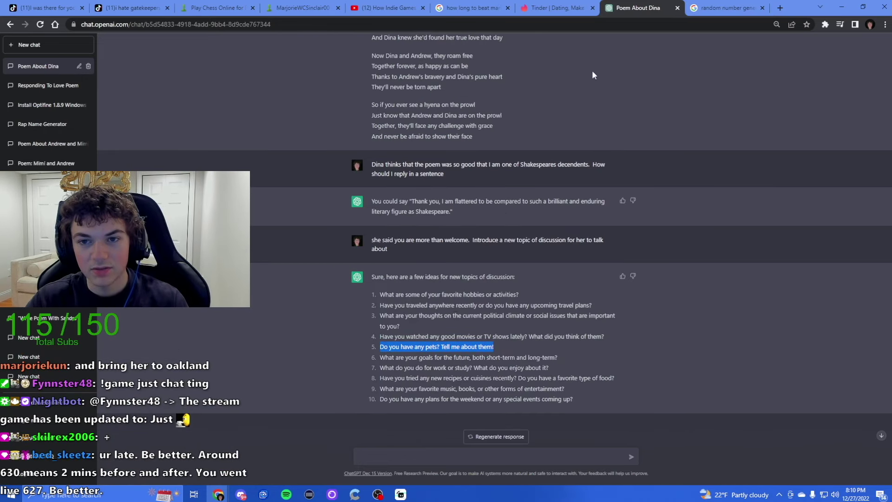
Send Dina the pets question in her Tinder chat.
key("ctrl+shift+Tab")
key("ctrl+v")
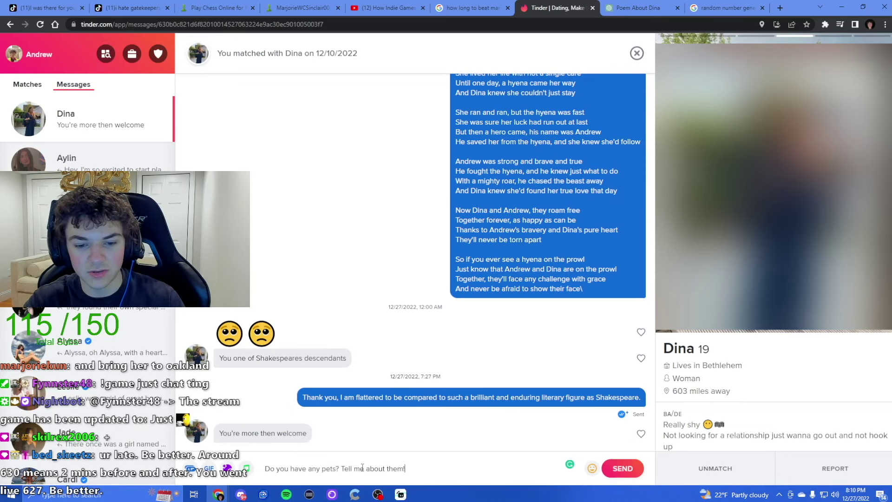
key("Return")
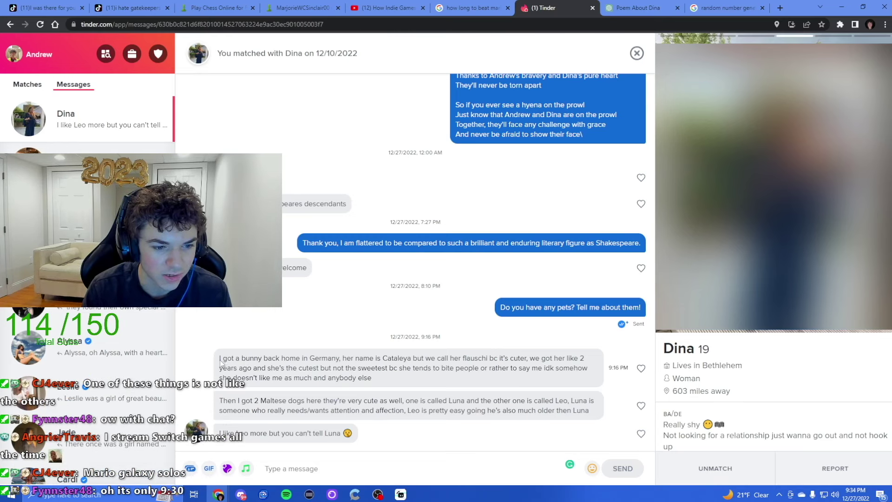
left_click_drag(220, 358, 320, 357)
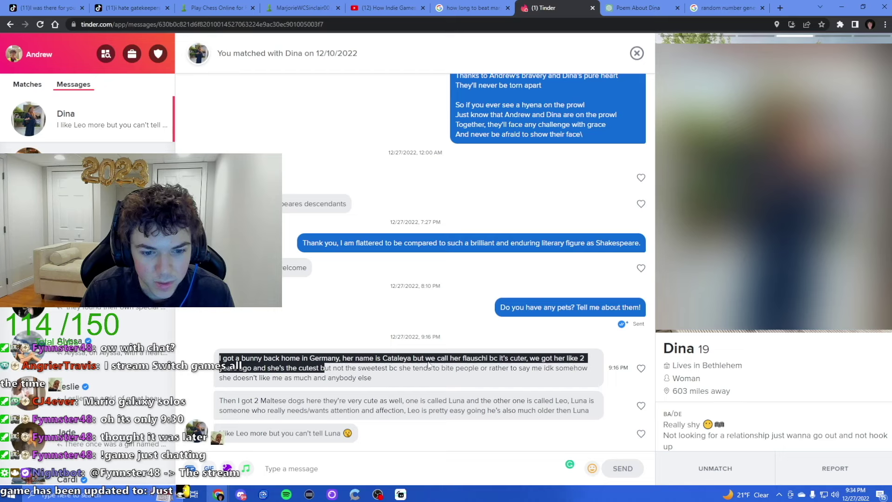
left_click_drag(514, 358, 458, 368)
left_click(498, 368)
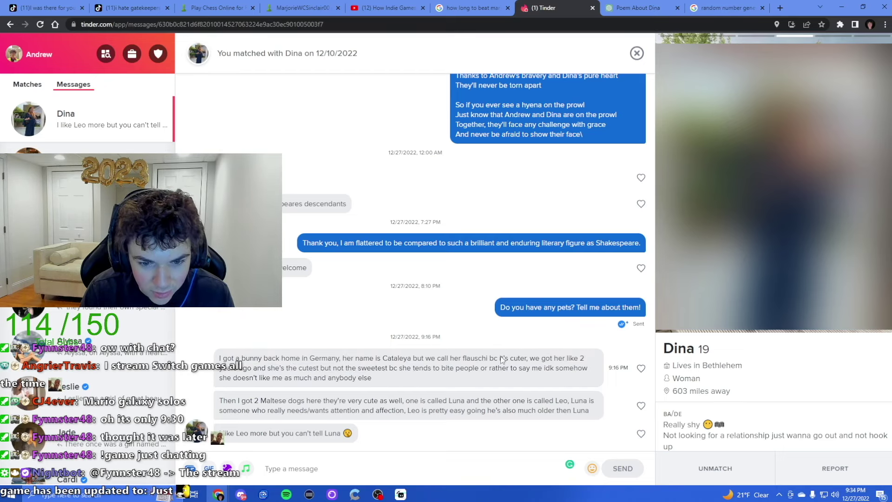
left_click_drag(545, 359, 567, 359)
left_click(557, 361)
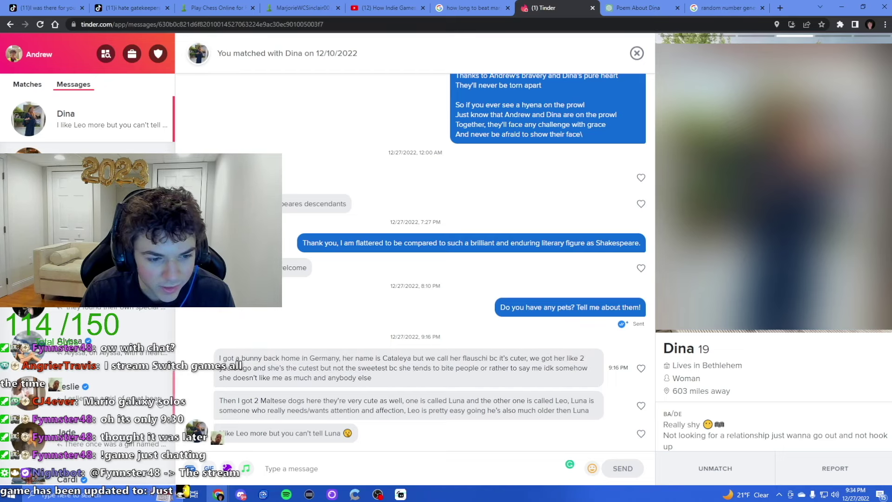
left_click_drag(221, 373, 374, 376)
left_click(316, 378)
left_click(351, 377)
left_click(381, 379)
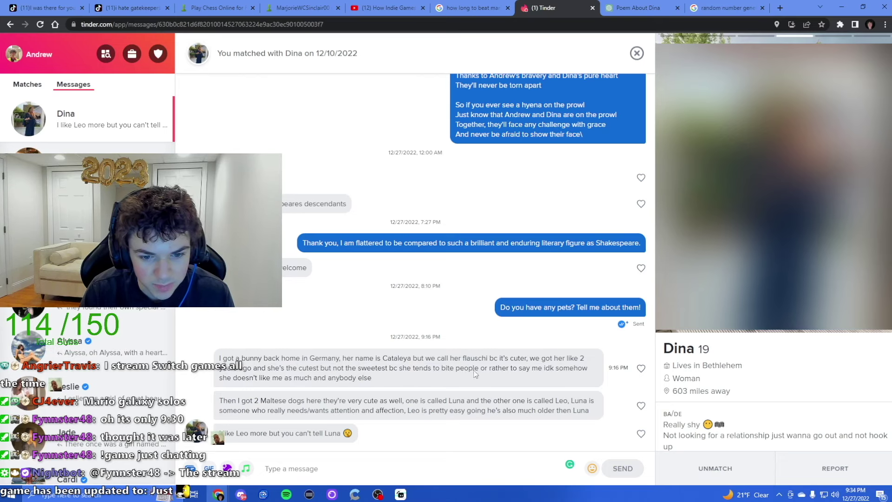
left_click_drag(468, 367, 543, 382)
left_click(483, 368)
left_click(497, 380)
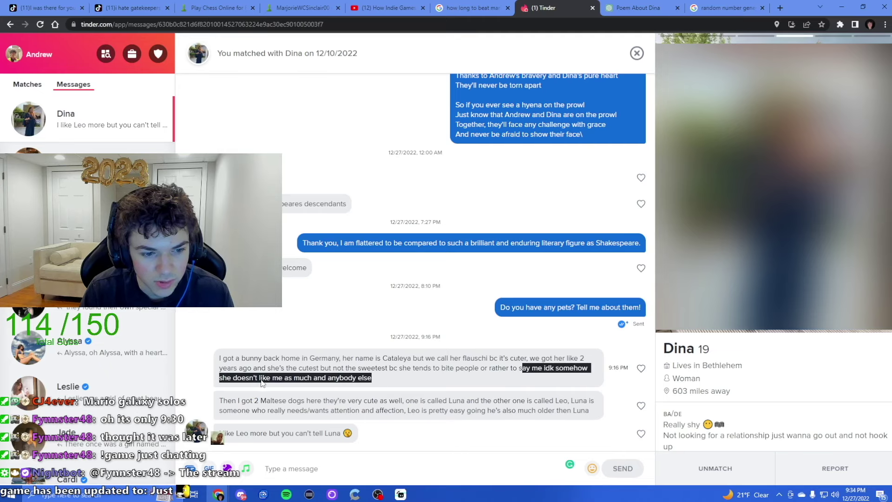
left_click_drag(220, 378, 341, 389)
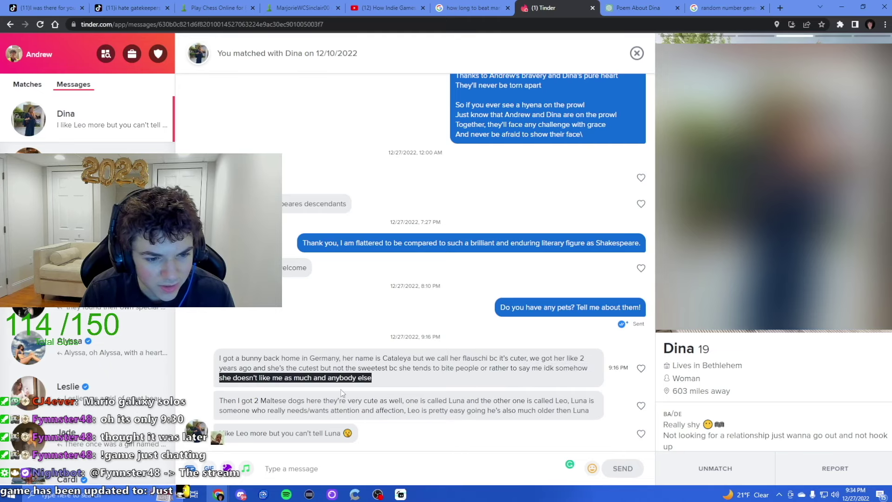
left_click(287, 403)
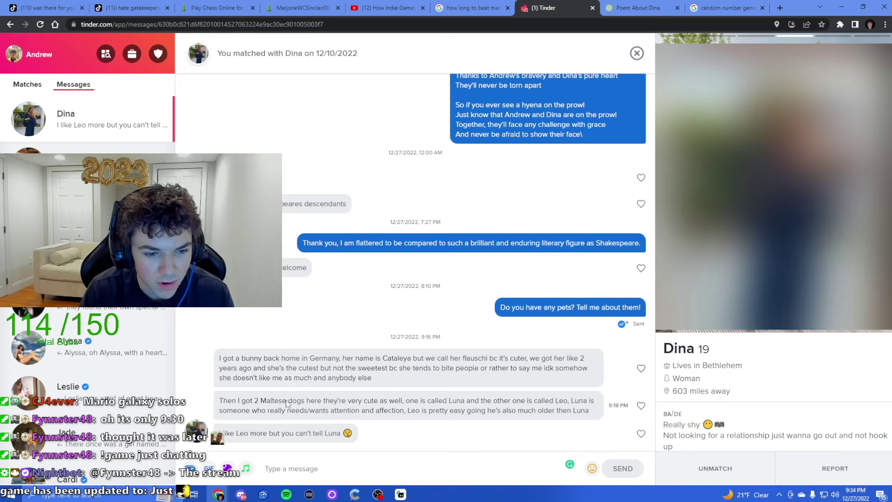
left_click_drag(223, 401, 360, 403)
left_click(298, 403)
left_click(357, 406)
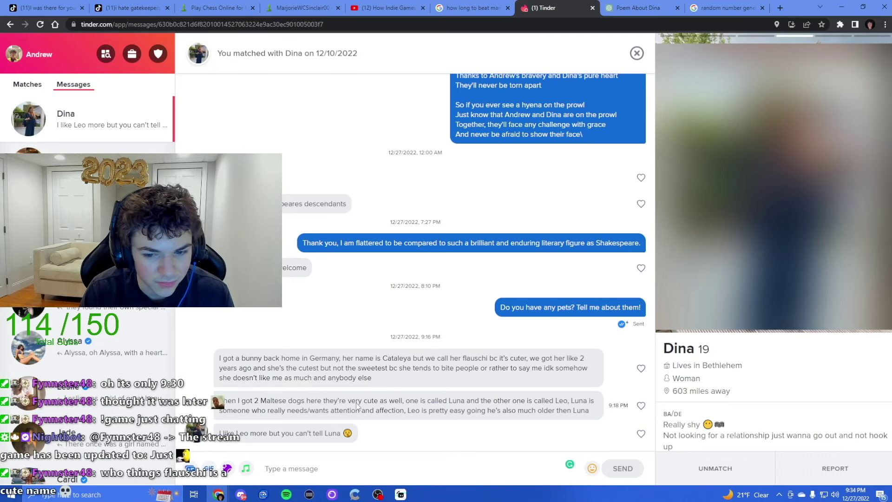
triple_click(336, 404)
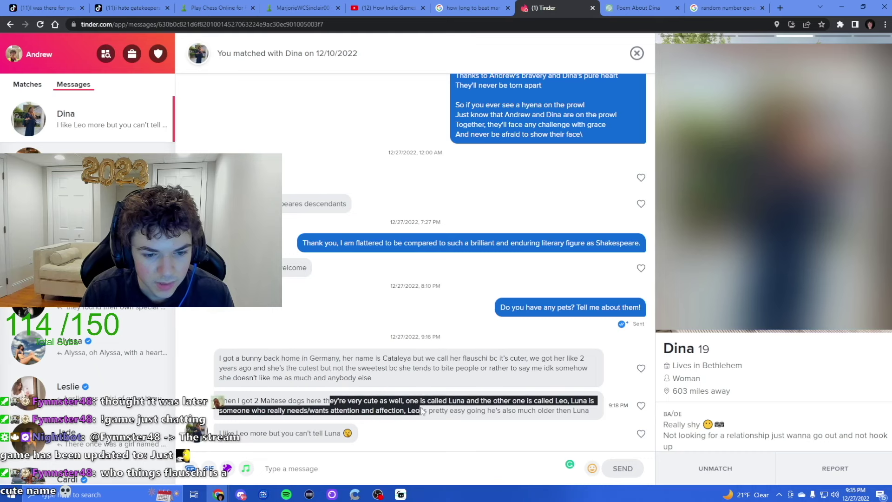
left_click(424, 407)
left_click_drag(425, 407, 458, 421)
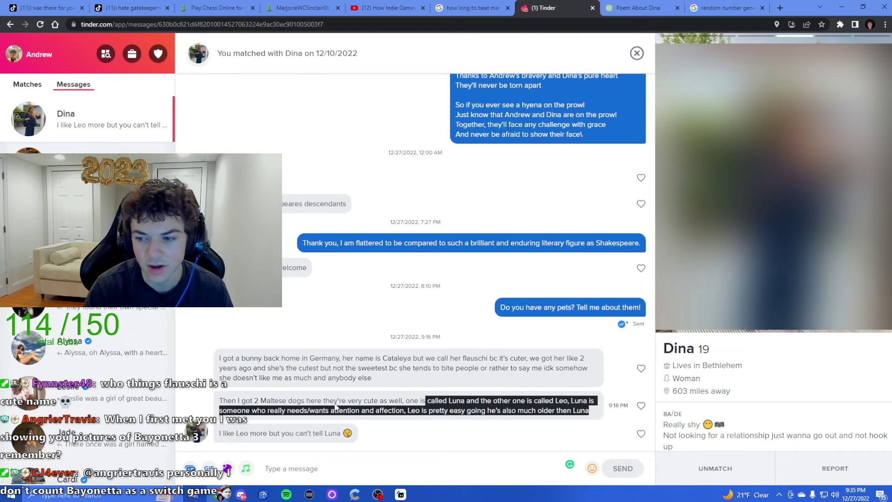
key("ctrl+Tab")
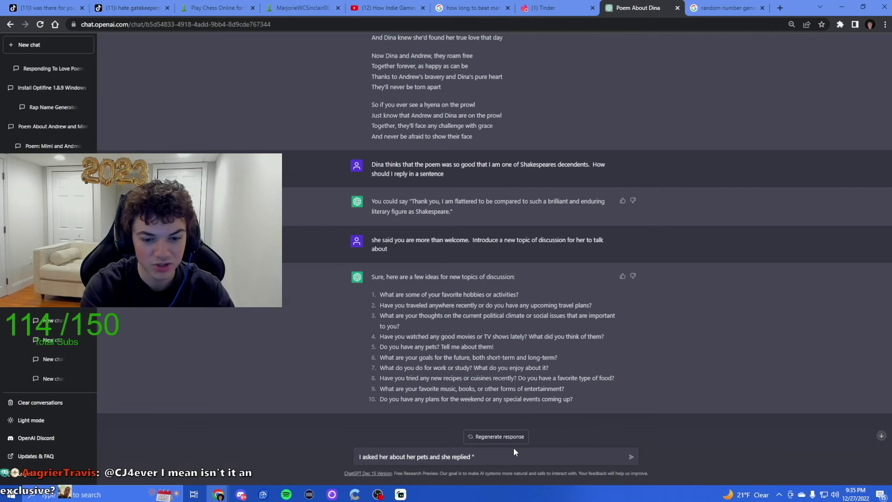
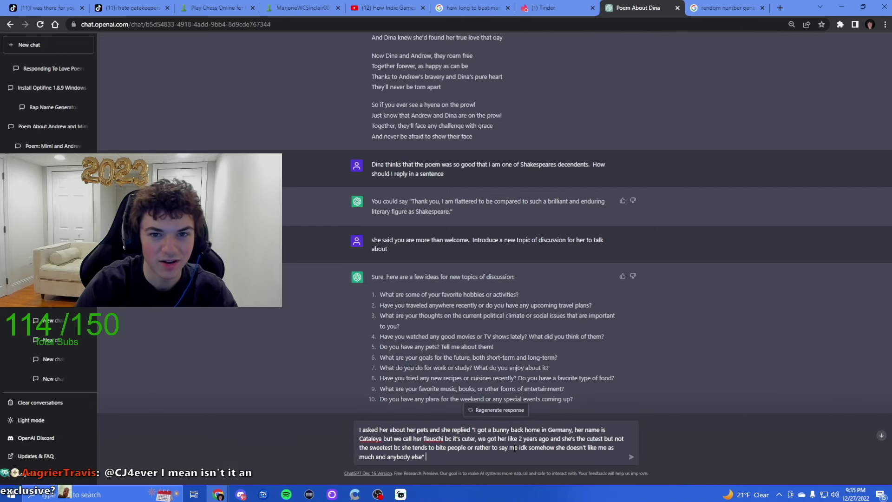
Paste Dina's bunny and Maltese dog messages into the ChatGPT prompt.
key("ctrl+shift+Tab")
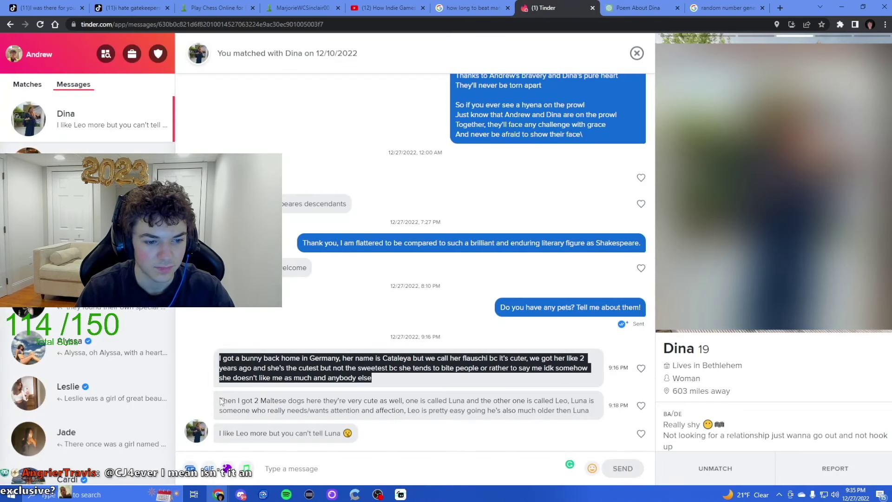
mouse_move(220, 401)
left_mouse_down()
mouse_move(388, 413)
mouse_move(601, 413)
left_mouse_up()
key("ctrl+Tab")
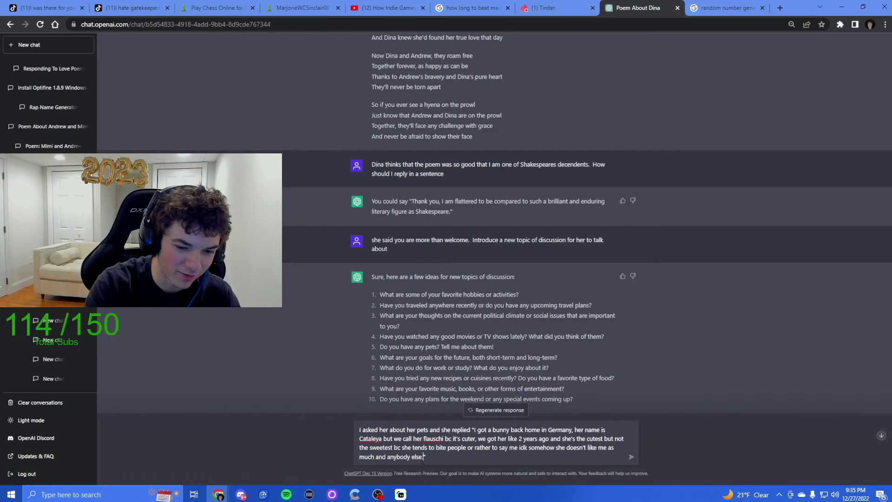
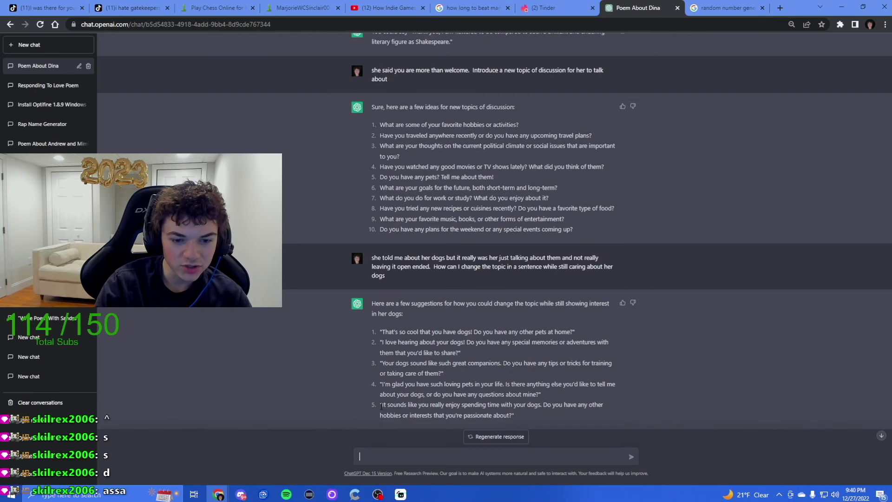
Select ChatGPT's suggestion asking Dina about her other hobbies.
left_click_drag(380, 406, 514, 415)
left_click(430, 411)
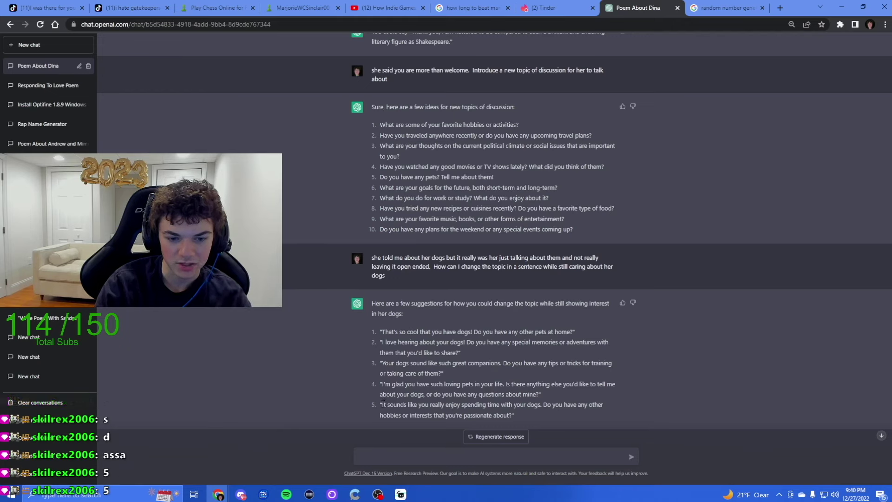
left_click_drag(381, 404, 476, 420)
left_click(411, 414)
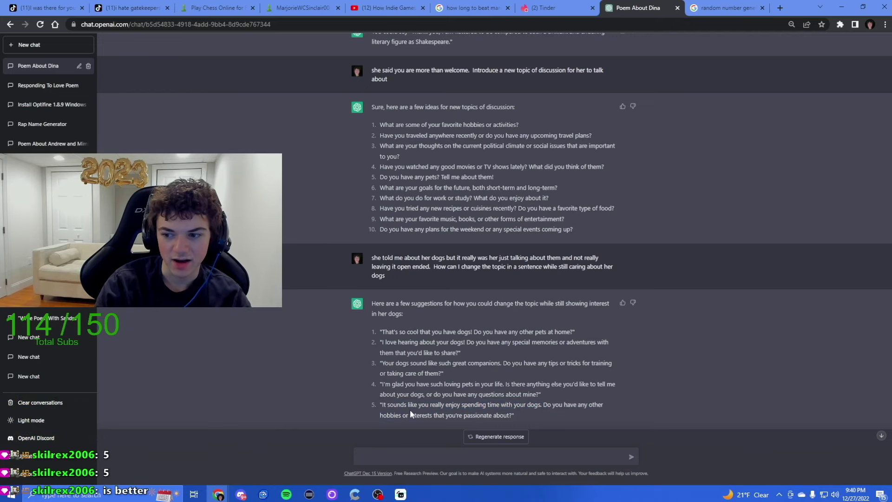
left_click_drag(381, 405, 514, 416)
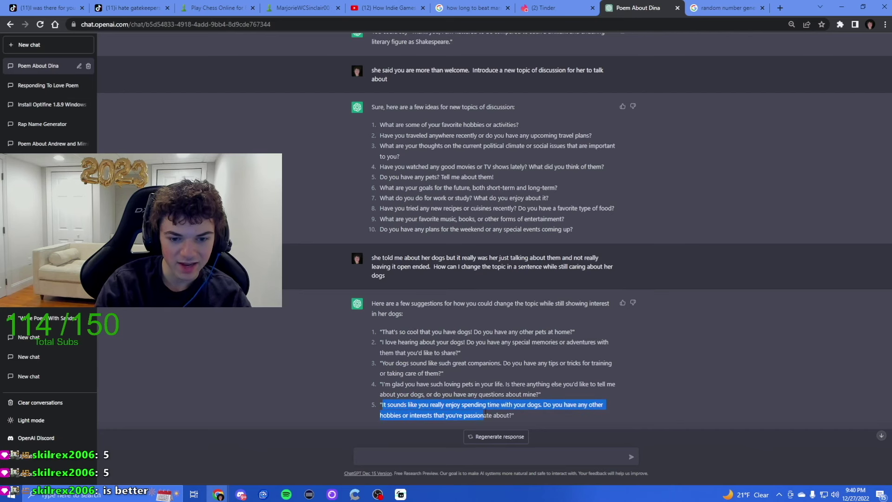
key("ctrl+shift+Tab")
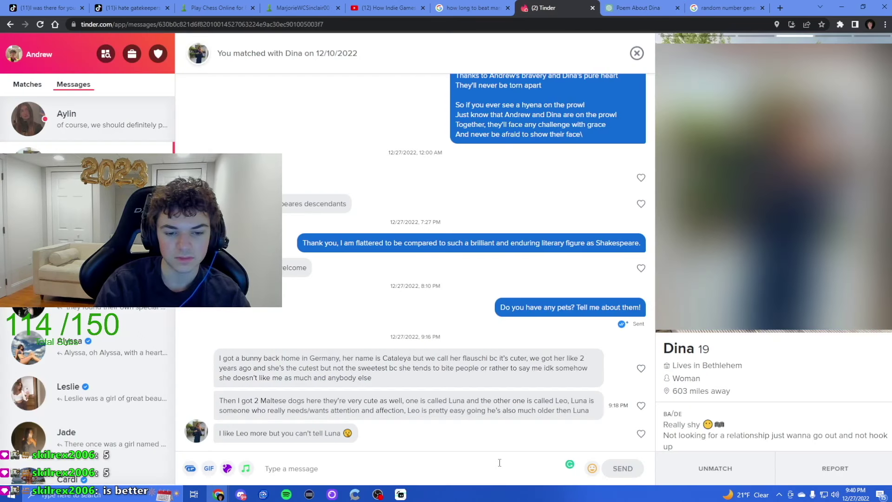
Send Dina the other-hobbies question, then check Aylin's chat for the sent wedding-planning message.
type("It sounds like you really enjoy spending time with your dogs. Do you have any other hobbies or interests that you're passionate about?")
key("Return")
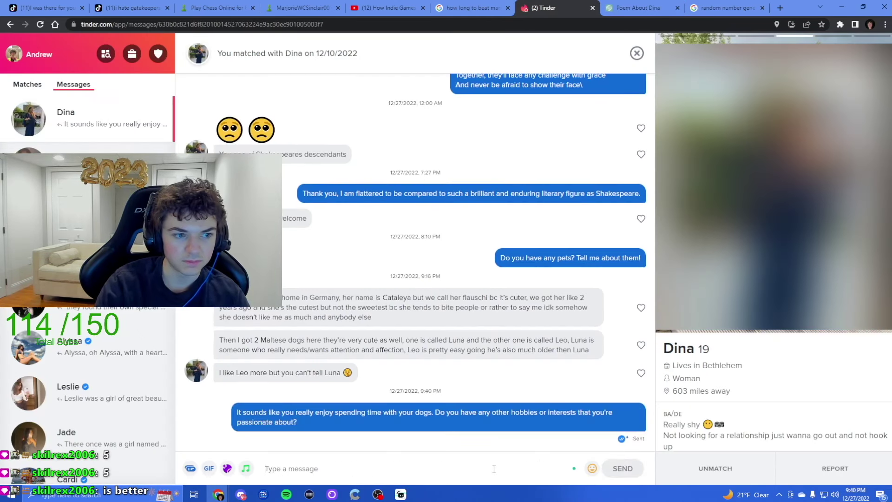
left_click(93, 163)
scroll(280, 344, "up", 2)
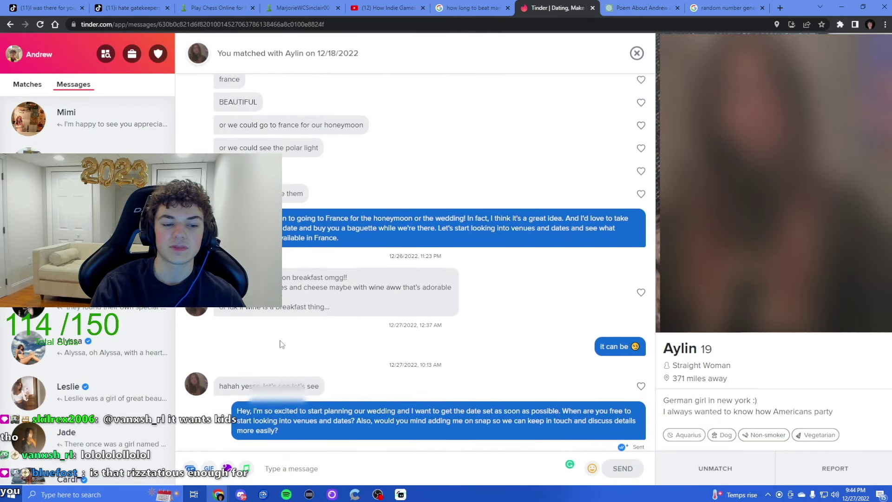
scroll(278, 344, "down", 2)
scroll(275, 400, "up", 3)
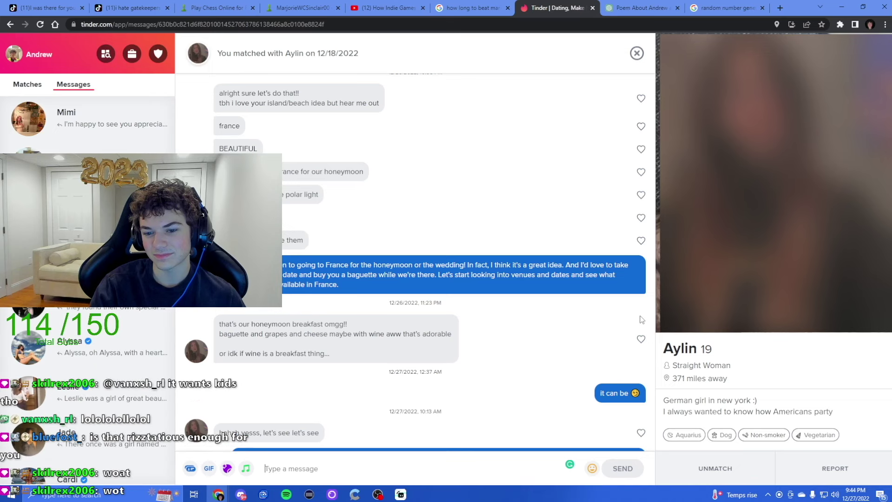
scroll(613, 288, "down", 1)
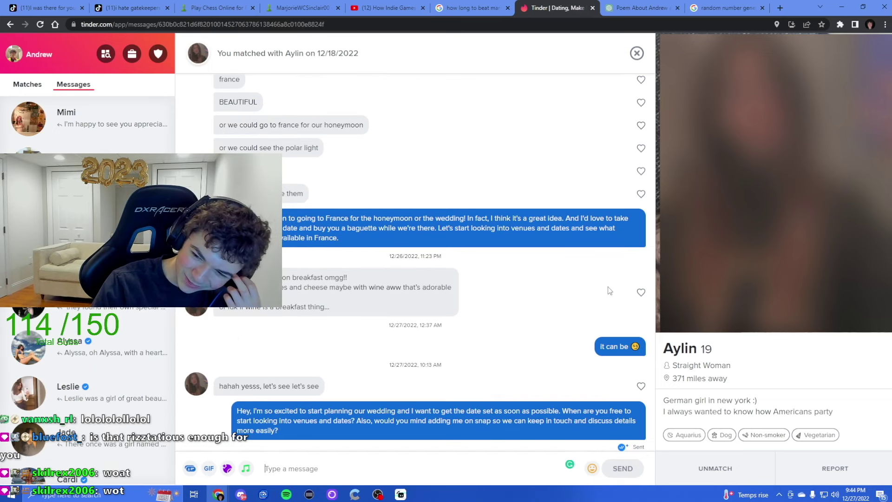
key("ctrl+Tab")
Ask ChatGPT to politely tell Aylin, who shared her Snapchat, this was an ethical experiment.
left_click(480, 456)
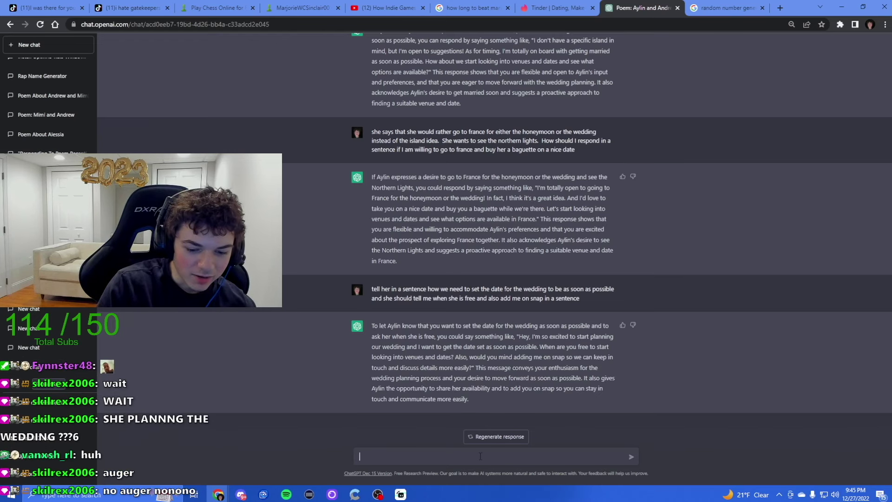
type("I got her snap")
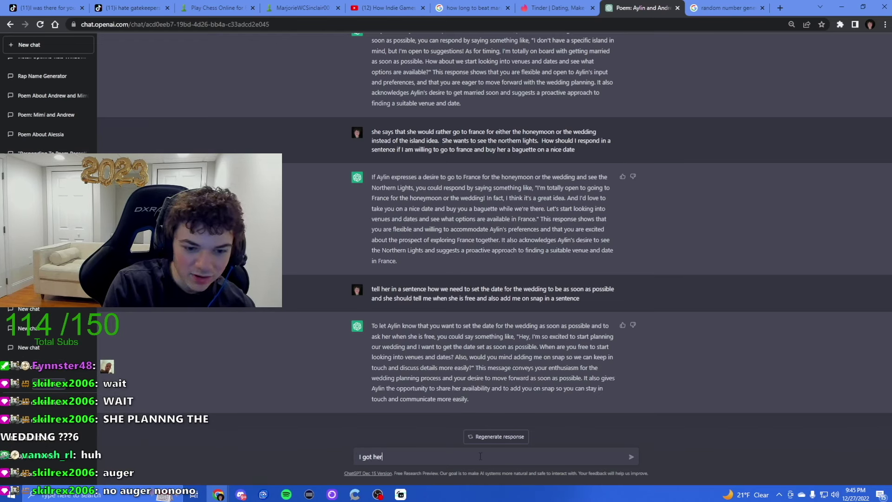
type("chat and ")
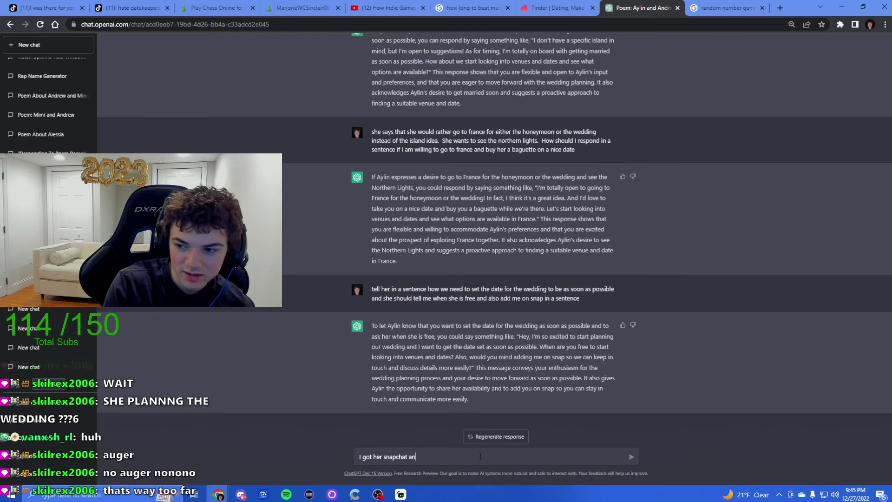
type("ne")
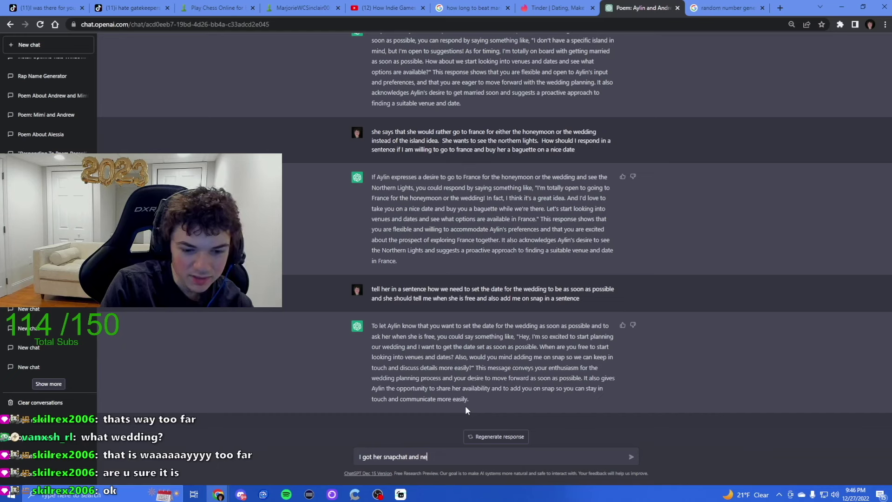
type("ed to tell her ")
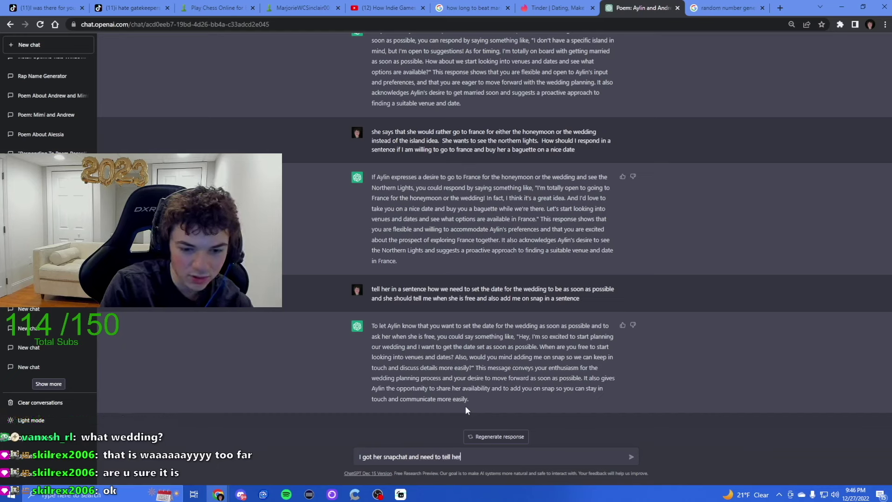
type("poli")
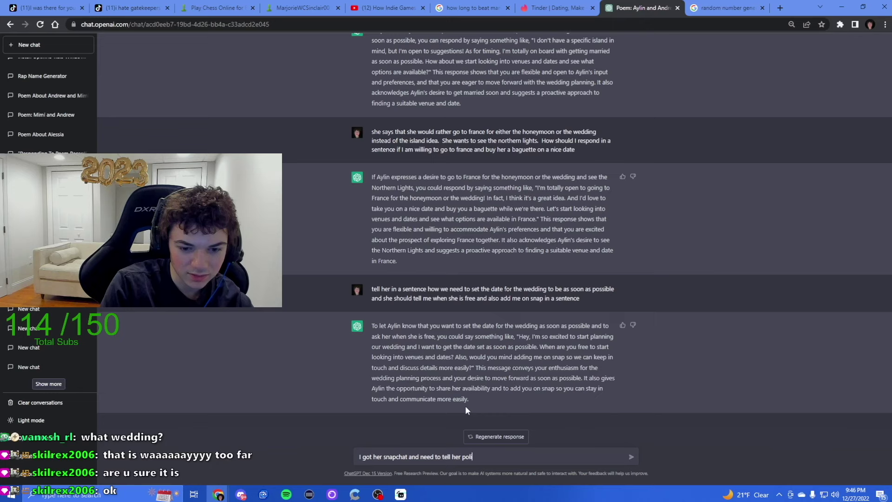
type("tely tha")
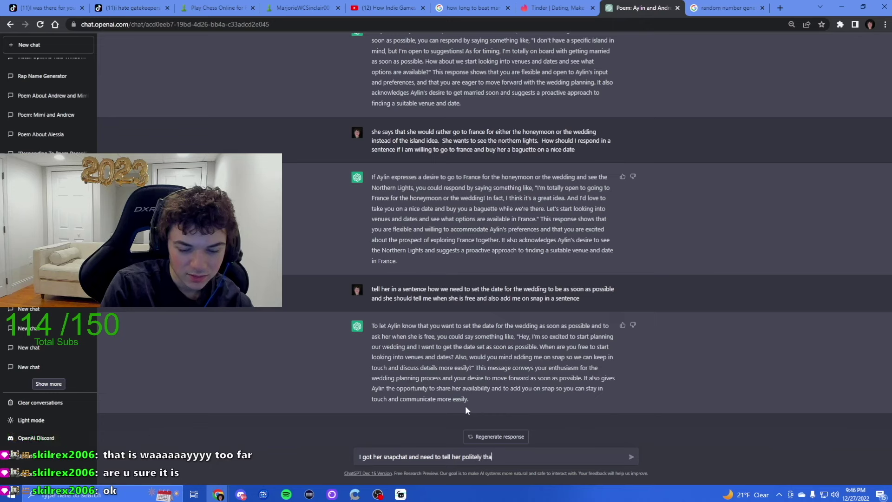
type("t this was an ethi")
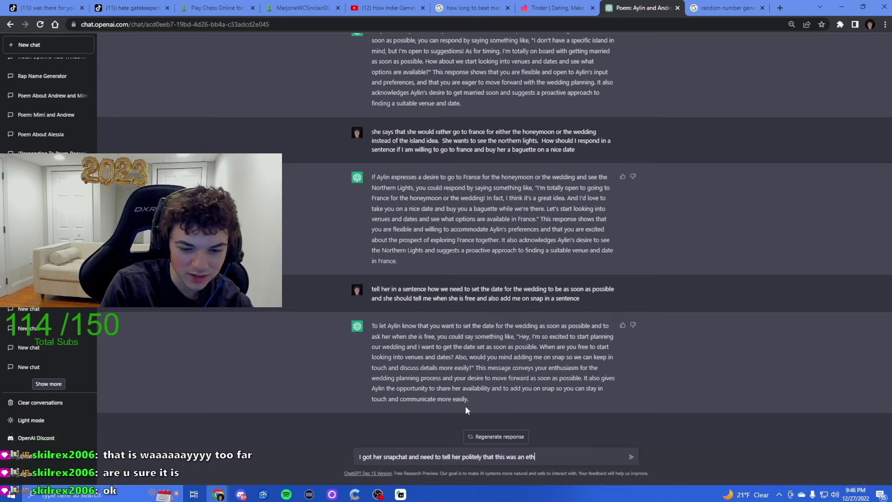
type("cal expir")
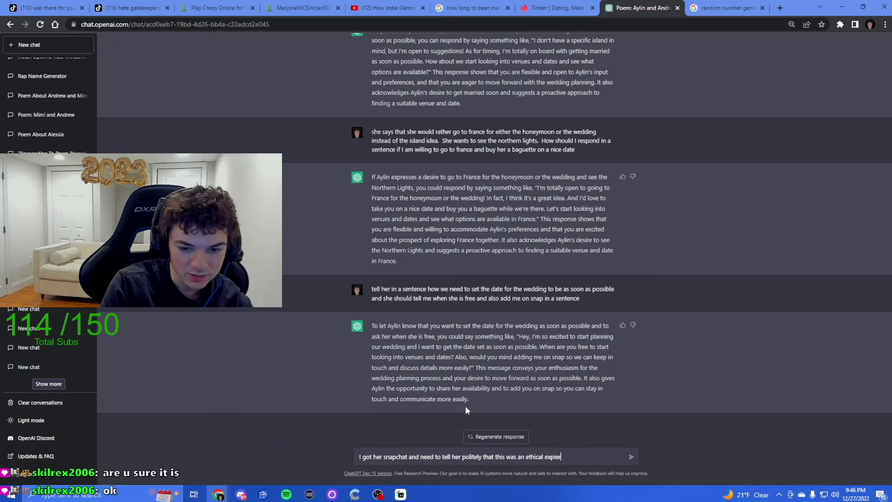
type("ement to")
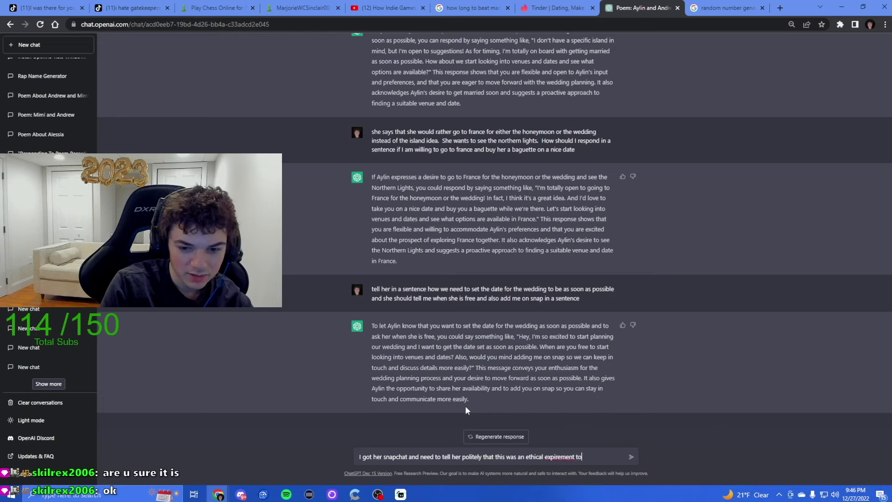
type(" see if chat")
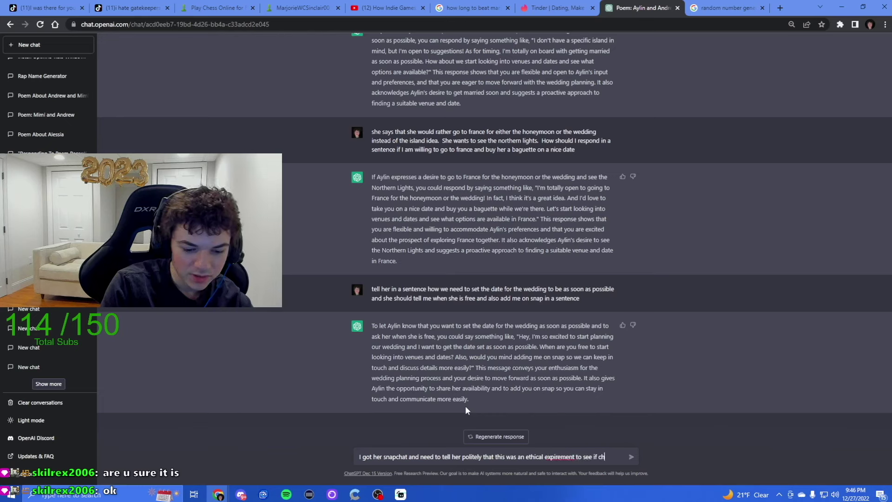
type(" gpt has ")
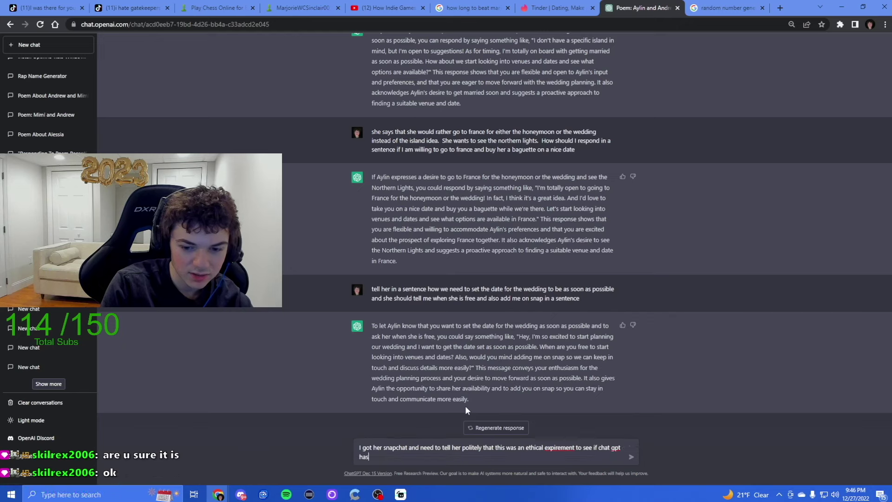
type("good ")
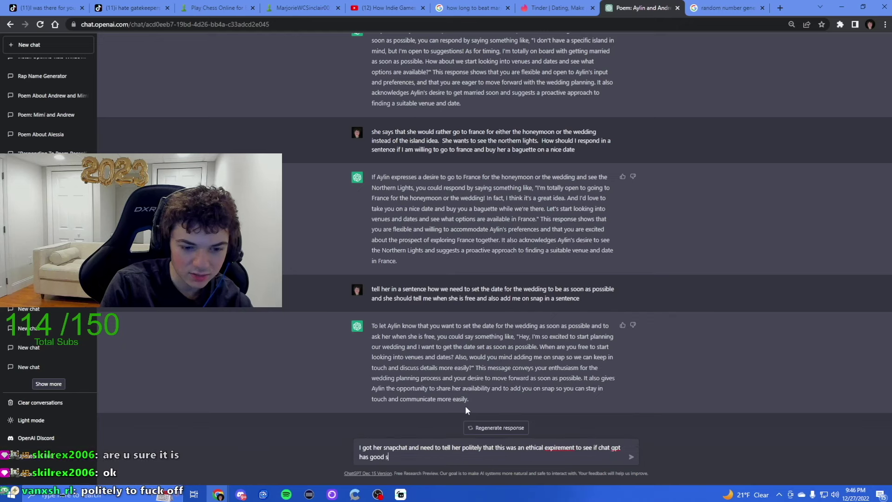
type("skills on tinder.")
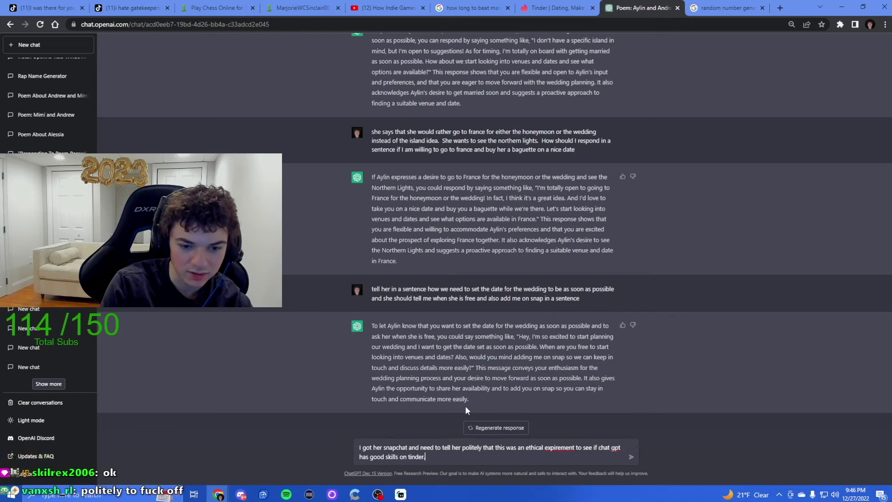
right_click(566, 446)
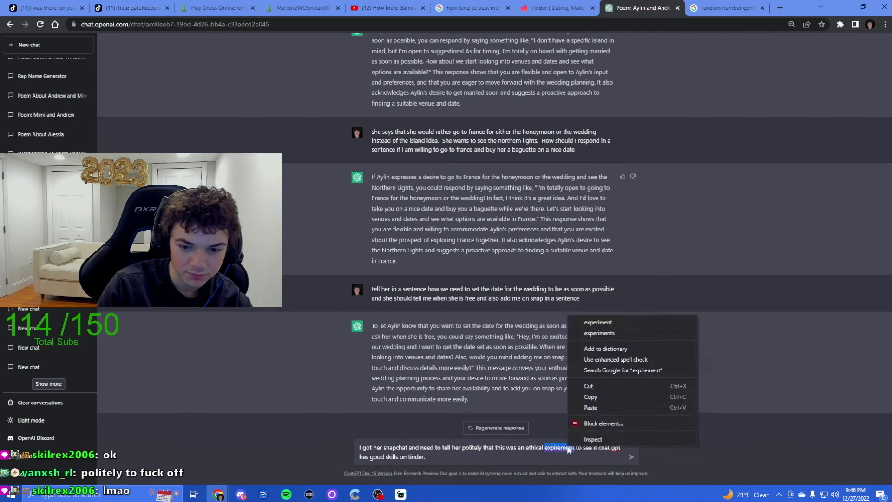
left_click(600, 332)
type("Also ")
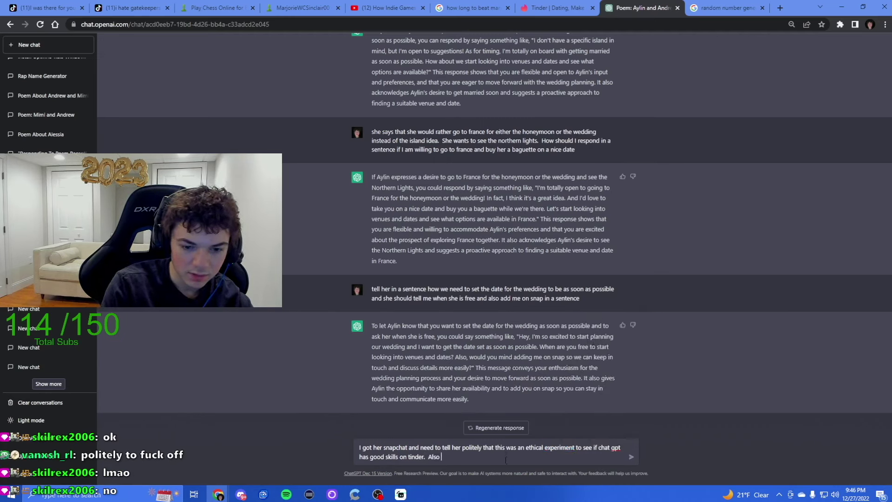
type("explain to her w")
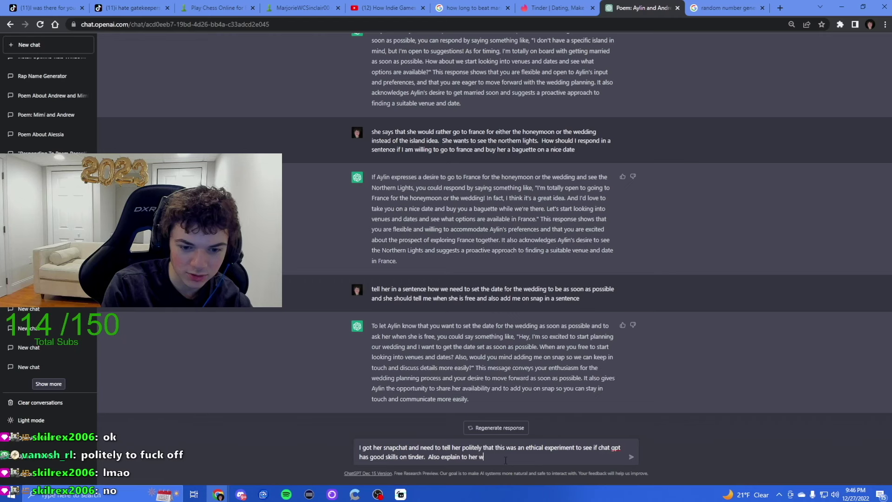
type("hat chat gpt is")
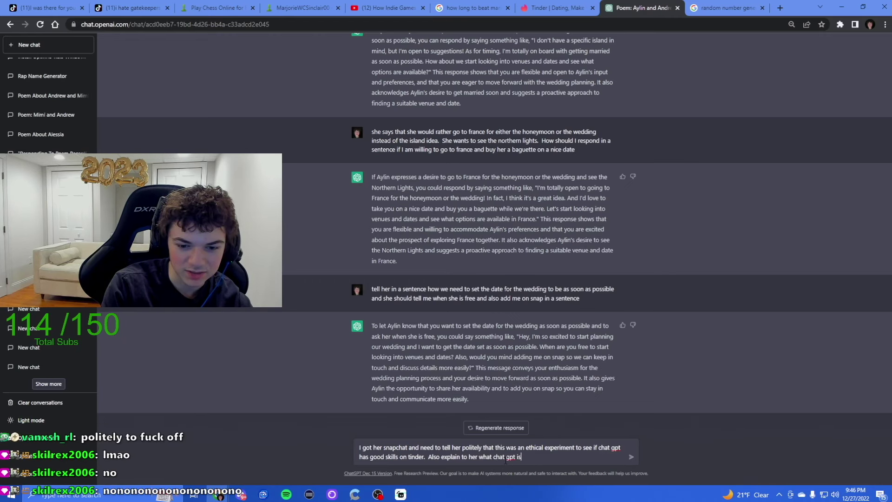
key("Return")
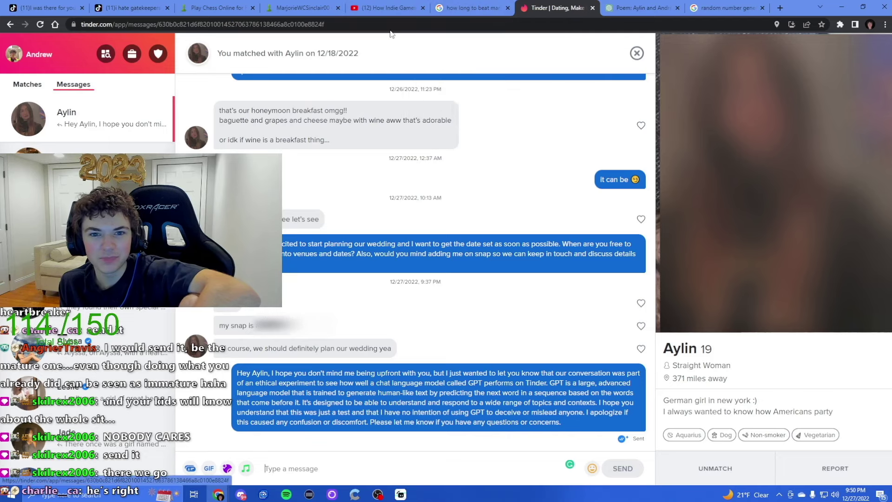
Open Mimi's conversation from the Tinder Messages list.
left_click(135, 158)
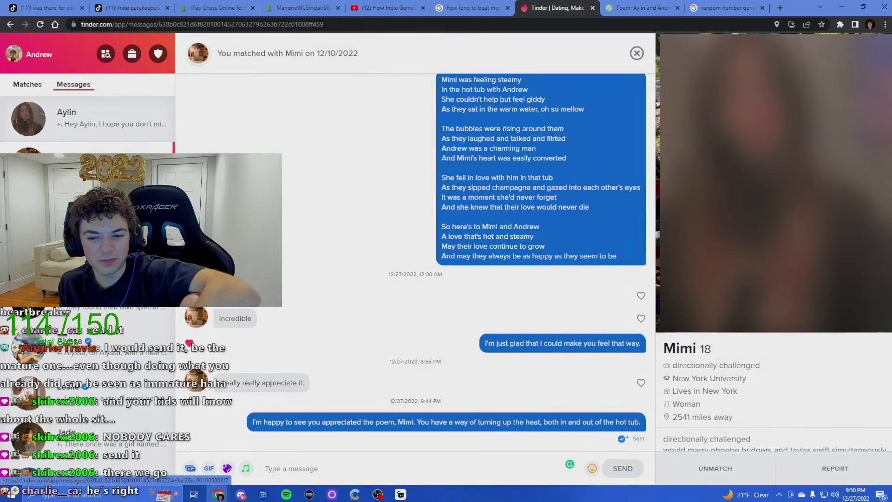